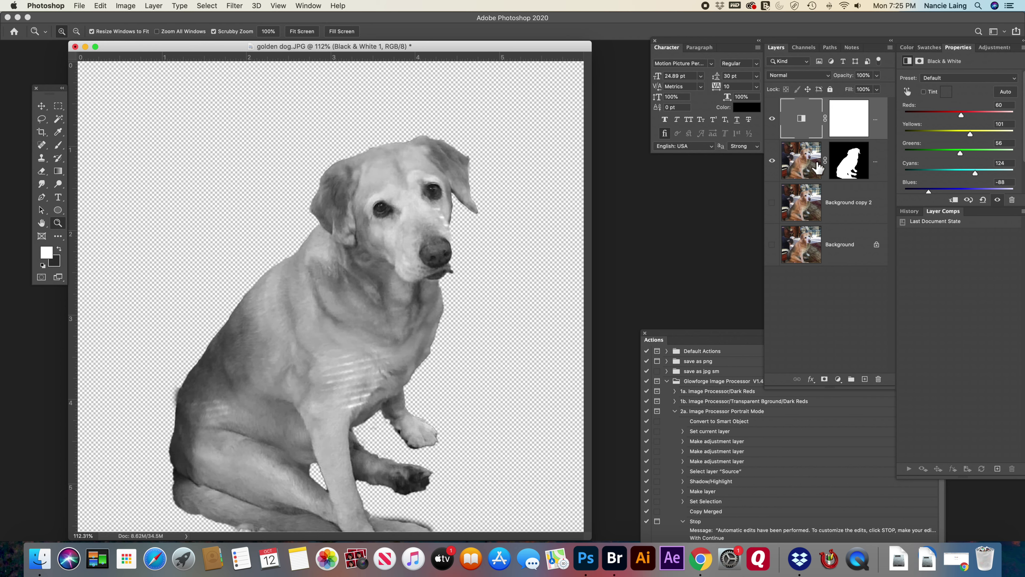
# Select the image on the masked Background copy layer and remove the upper light stripes on the dog's chest with the Spot Healing Brush.
pyautogui.click(791, 163)
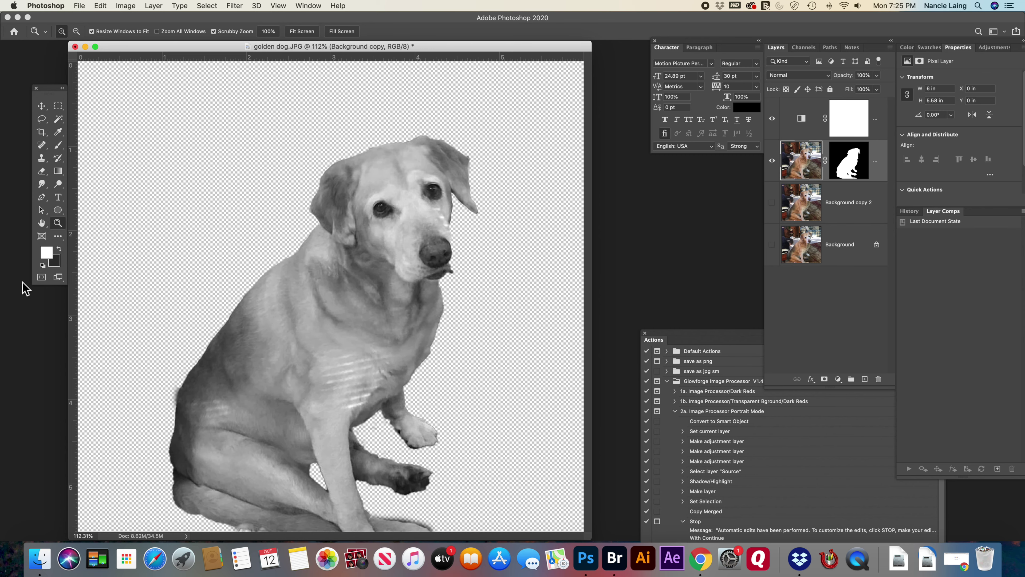
pyautogui.click(303, 386)
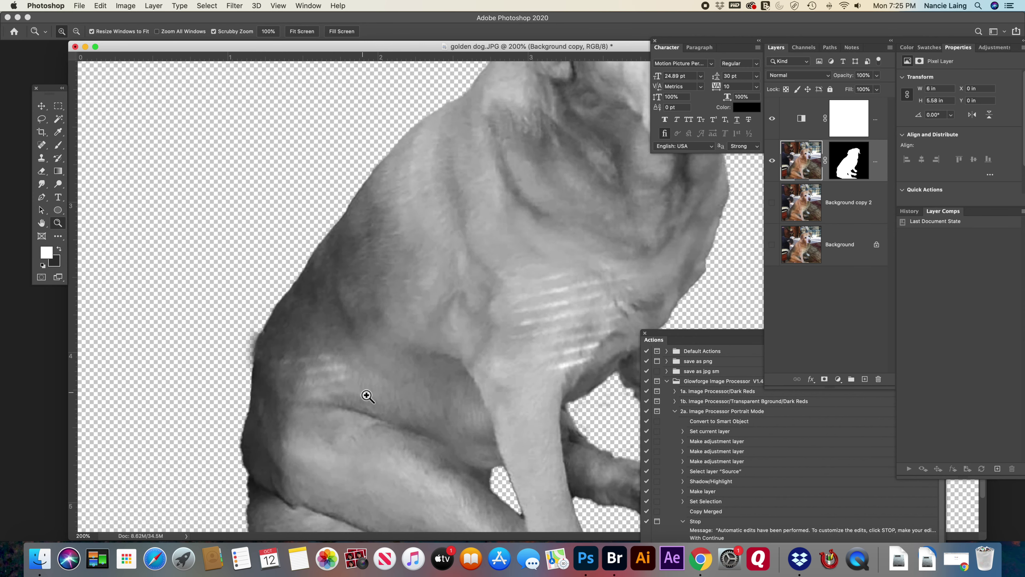
pyautogui.click(601, 330)
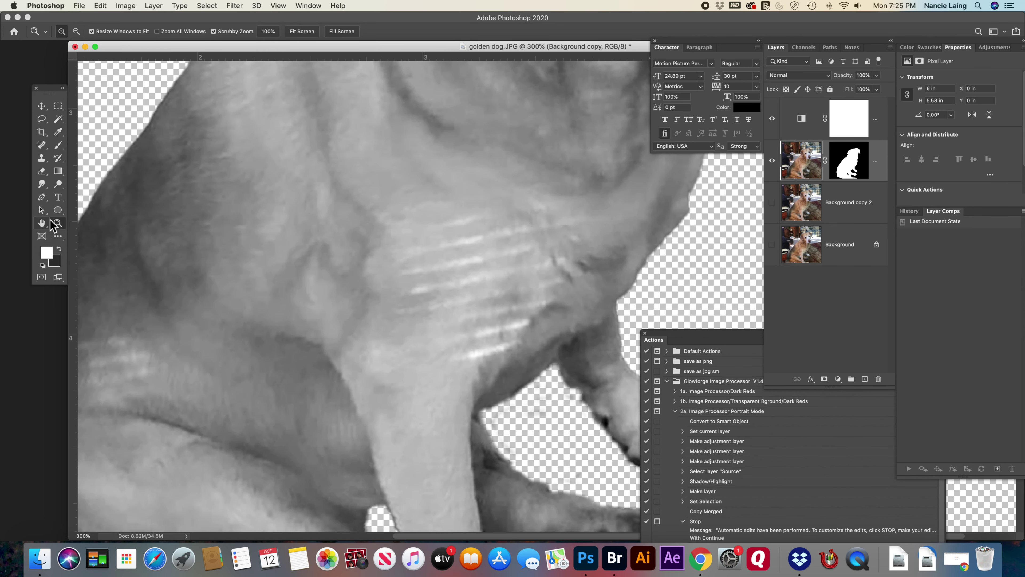
pyautogui.click(465, 253)
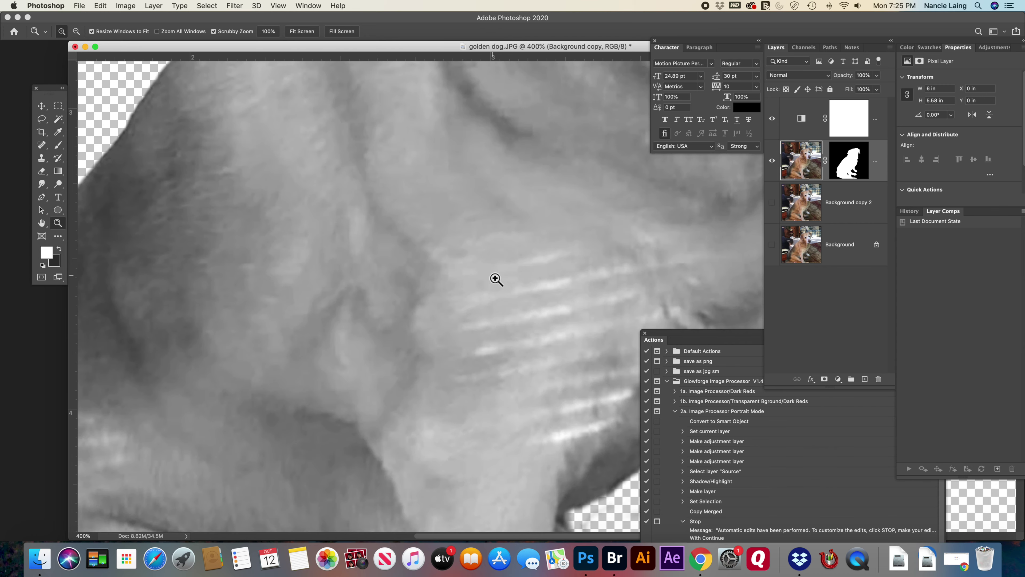
pyautogui.hscroll(10, 496, 279)
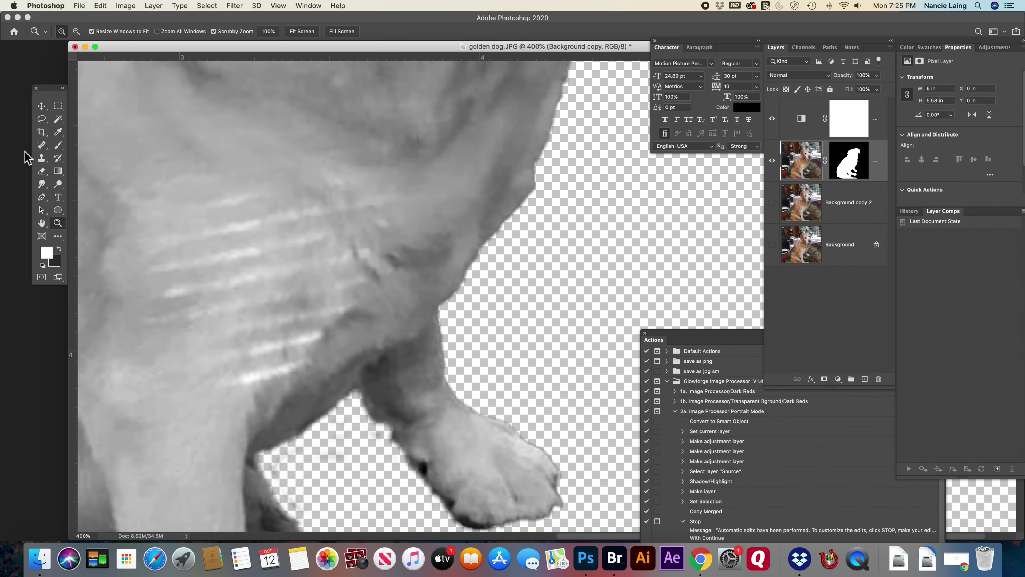
pyautogui.click(43, 147)
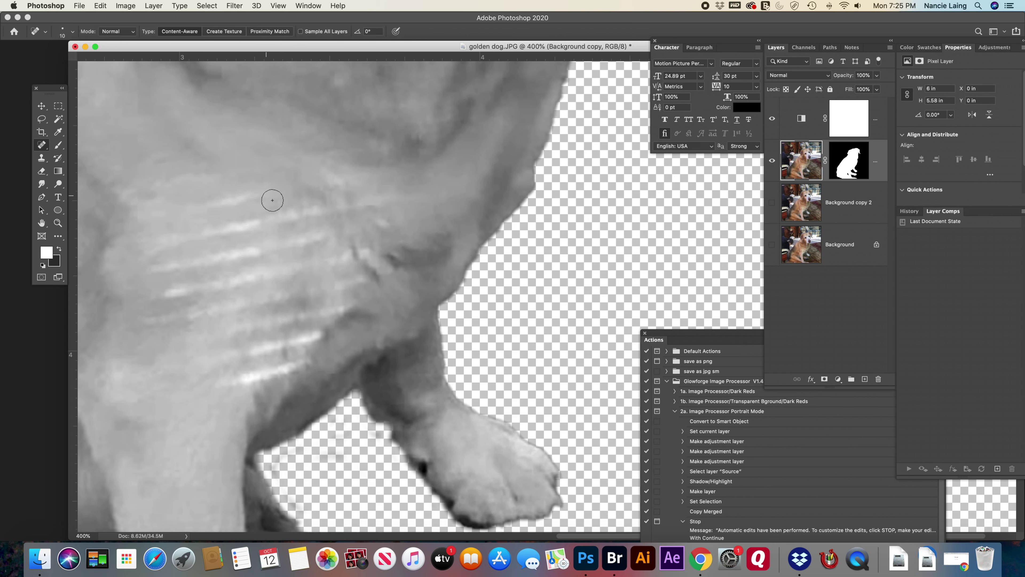
pyautogui.moveTo(258, 202)
pyautogui.mouseDown()
pyautogui.moveTo(173, 211)
pyautogui.moveTo(261, 204)
pyautogui.moveTo(220, 208)
pyautogui.mouseUp()
pyautogui.moveTo(336, 186); pyautogui.dragTo(337, 183)
pyautogui.moveTo(220, 202); pyautogui.dragTo(230, 202)
pyautogui.moveTo(363, 193)
pyautogui.mouseDown()
pyautogui.moveTo(330, 193)
pyautogui.moveTo(350, 188)
pyautogui.moveTo(337, 201)
pyautogui.moveTo(332, 189)
pyautogui.moveTo(355, 206)
pyautogui.moveTo(218, 228)
pyautogui.mouseUp()
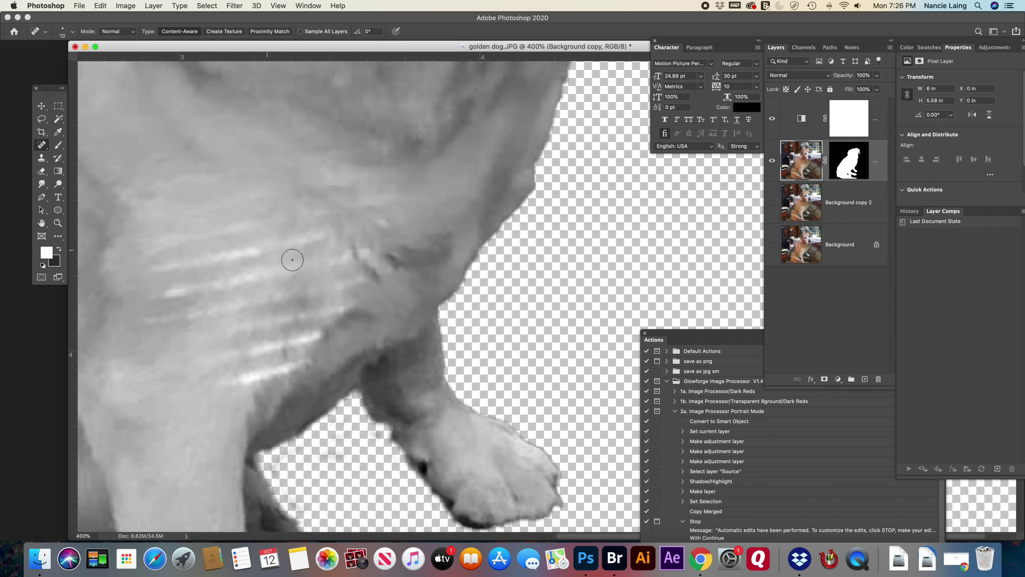
# Heal the remaining light stripes across the middle and lower chest, down to the top of the foreleg.
pyautogui.moveTo(375, 225)
pyautogui.mouseDown()
pyautogui.moveTo(383, 226)
pyautogui.moveTo(321, 232)
pyautogui.moveTo(292, 248)
pyautogui.moveTo(333, 244)
pyautogui.mouseUp()
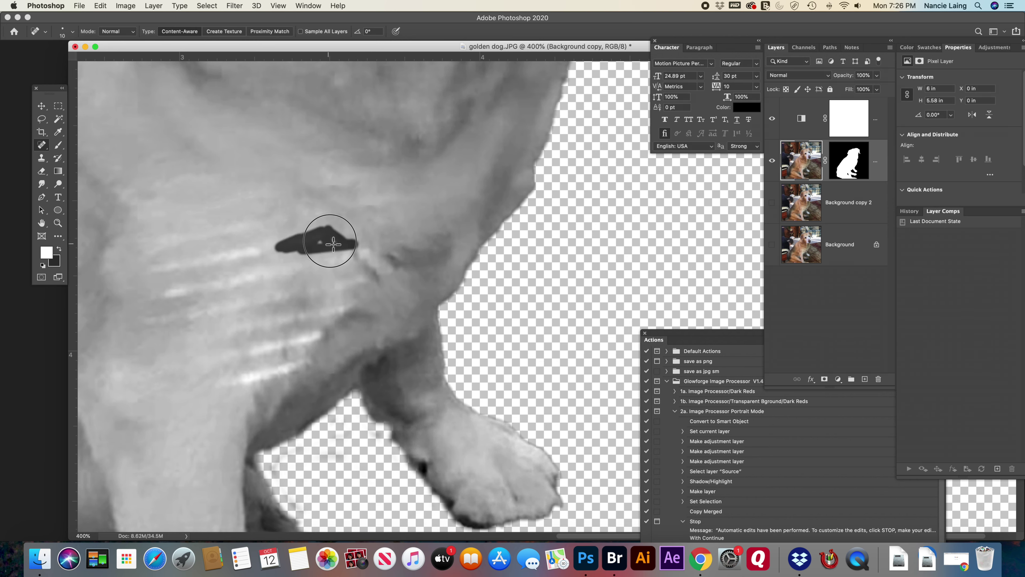
pyautogui.moveTo(242, 266)
pyautogui.mouseDown()
pyautogui.moveTo(215, 259)
pyautogui.moveTo(229, 256)
pyautogui.moveTo(185, 268)
pyautogui.moveTo(199, 269)
pyautogui.moveTo(163, 253)
pyautogui.moveTo(267, 232)
pyautogui.mouseUp()
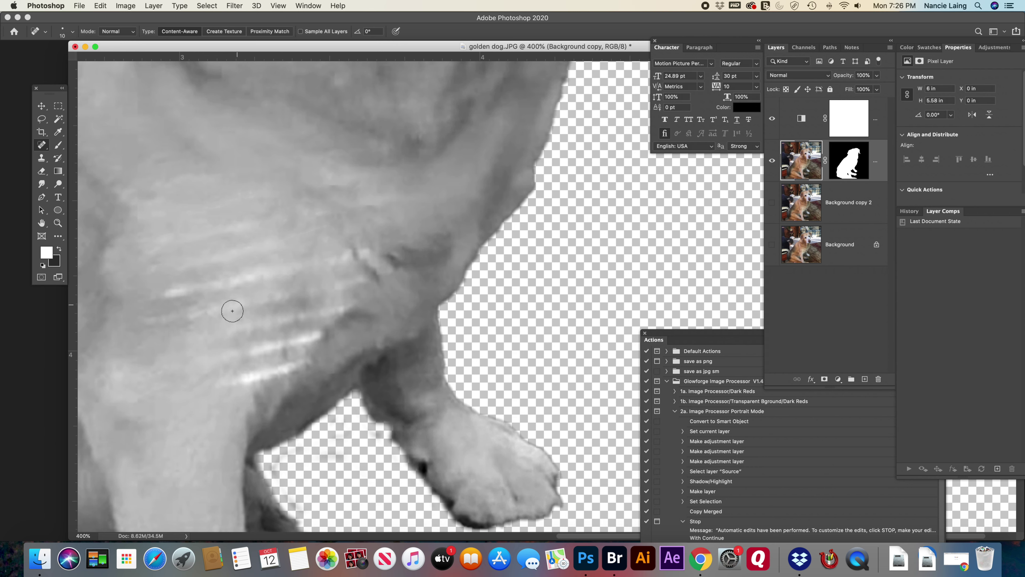
pyautogui.moveTo(172, 292)
pyautogui.mouseDown()
pyautogui.moveTo(235, 290)
pyautogui.moveTo(368, 254)
pyautogui.mouseUp()
pyautogui.moveTo(290, 276)
pyautogui.mouseDown()
pyautogui.moveTo(179, 281)
pyautogui.moveTo(160, 297)
pyautogui.moveTo(221, 304)
pyautogui.moveTo(307, 291)
pyautogui.moveTo(265, 304)
pyautogui.moveTo(345, 283)
pyautogui.moveTo(327, 319)
pyautogui.moveTo(232, 325)
pyautogui.mouseUp()
pyautogui.moveTo(325, 331)
pyautogui.mouseDown()
pyautogui.moveTo(318, 347)
pyautogui.moveTo(246, 352)
pyautogui.moveTo(254, 369)
pyautogui.moveTo(240, 370)
pyautogui.moveTo(275, 362)
pyautogui.moveTo(244, 381)
pyautogui.mouseUp()
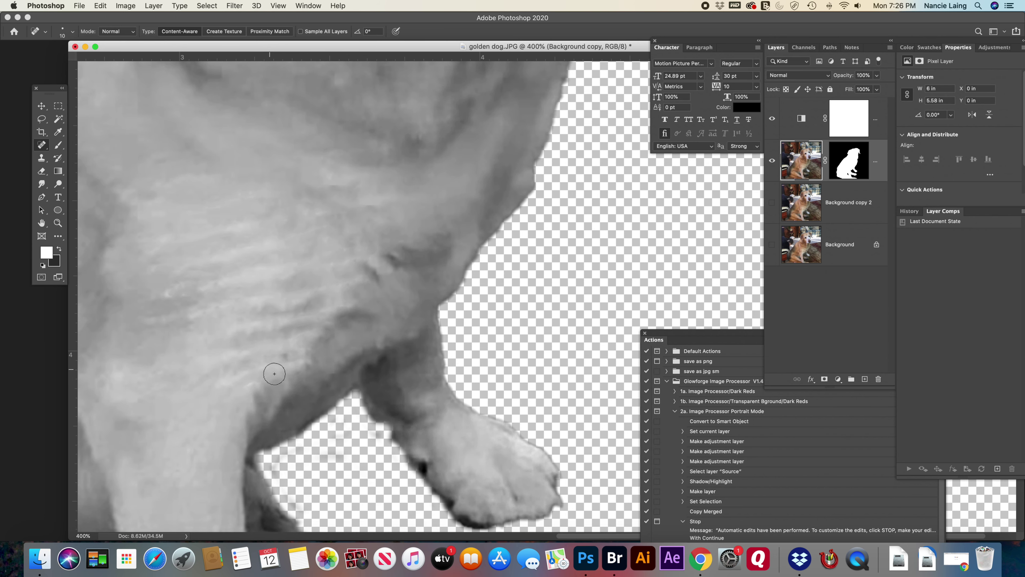
# Clone thigh fur over the ridges in the middle of the chest with a 30 px Clone Stamp, undoing the last stroke.
pyautogui.scroll(-10, 274, 373)
pyautogui.hscroll(-10, 274, 373)
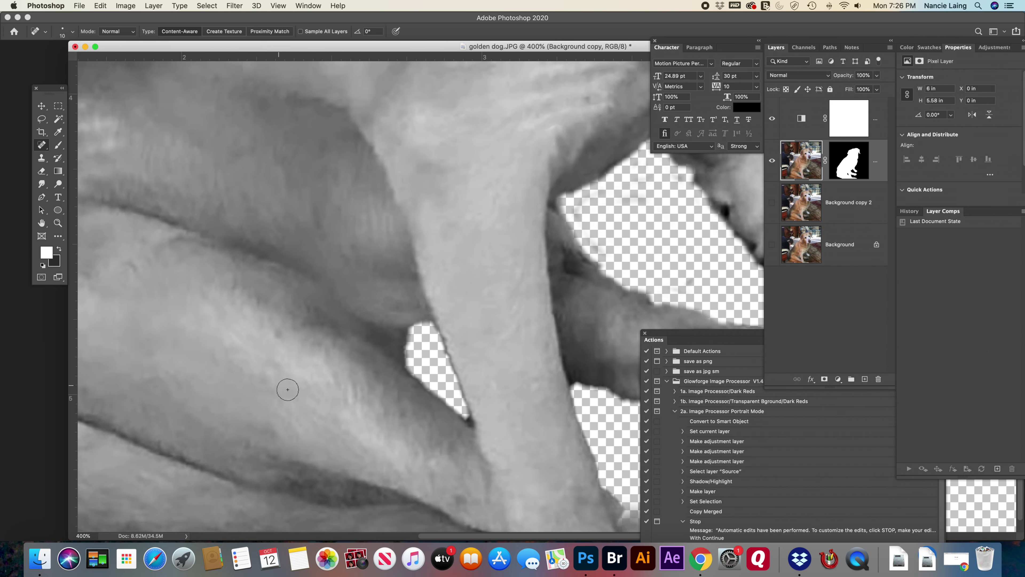
pyautogui.hscroll(-3, 171, 373)
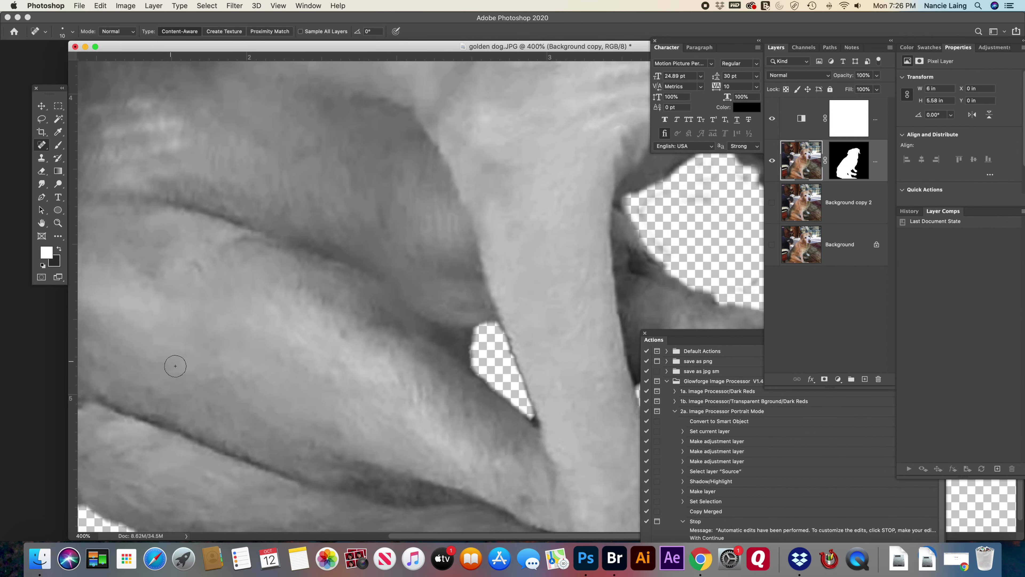
pyautogui.hscroll(-4, 175, 366)
pyautogui.scroll(-2, 175, 365)
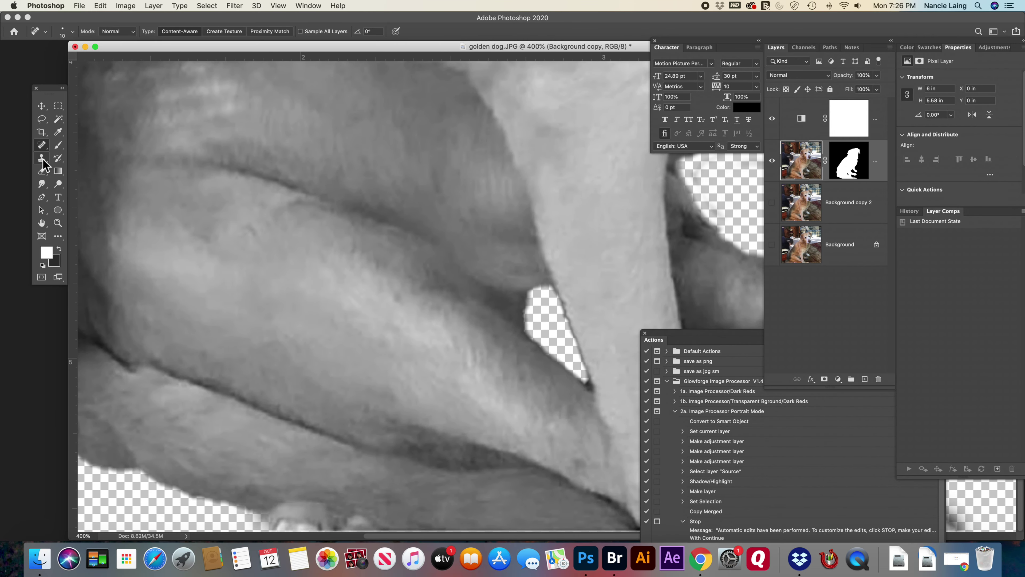
pyautogui.moveTo(42, 158); pyautogui.dragTo(94, 159)
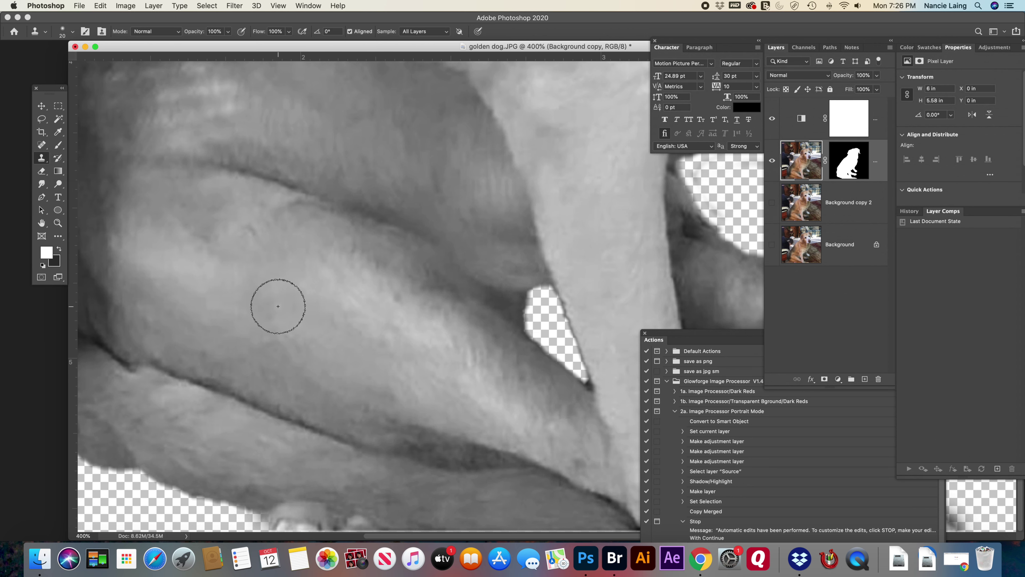
pyautogui.press(']')
pyautogui.press(']')
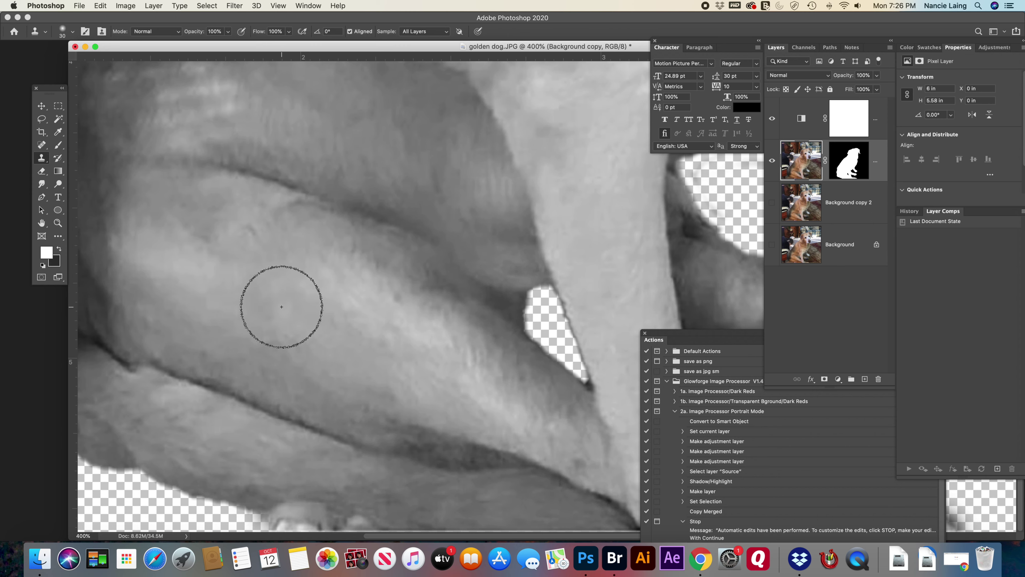
pyautogui.press('alt')
pyautogui.keyDown('alt'); pyautogui.click(285, 310); pyautogui.keyUp('alt')
pyautogui.hscroll(7, 298, 310)
pyautogui.scroll(7, 298, 310)
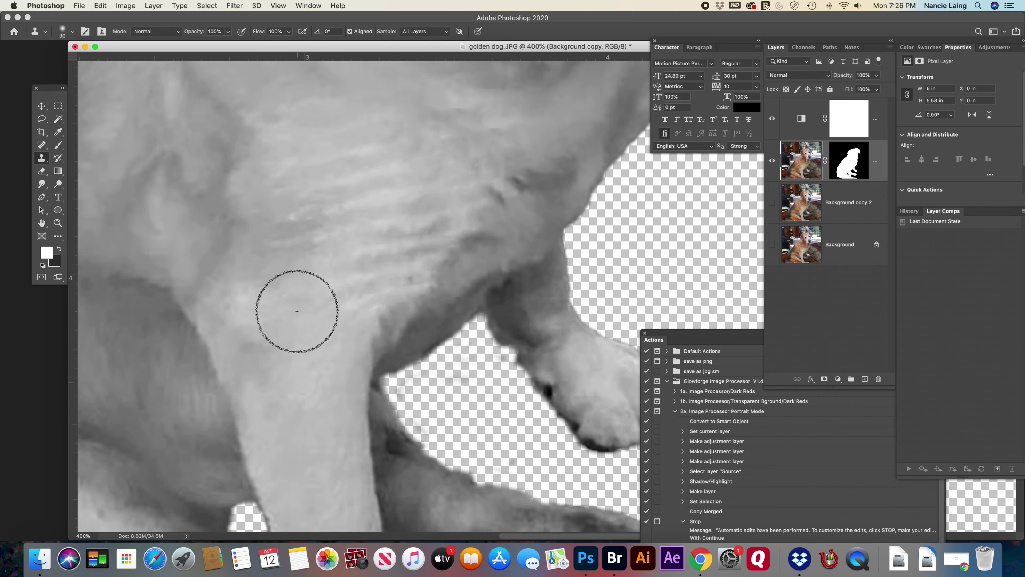
pyautogui.moveTo(330, 292)
pyautogui.mouseDown()
pyautogui.moveTo(366, 270)
pyautogui.moveTo(318, 290)
pyautogui.moveTo(334, 291)
pyautogui.moveTo(313, 287)
pyautogui.moveTo(309, 316)
pyautogui.moveTo(385, 360)
pyautogui.mouseUp()
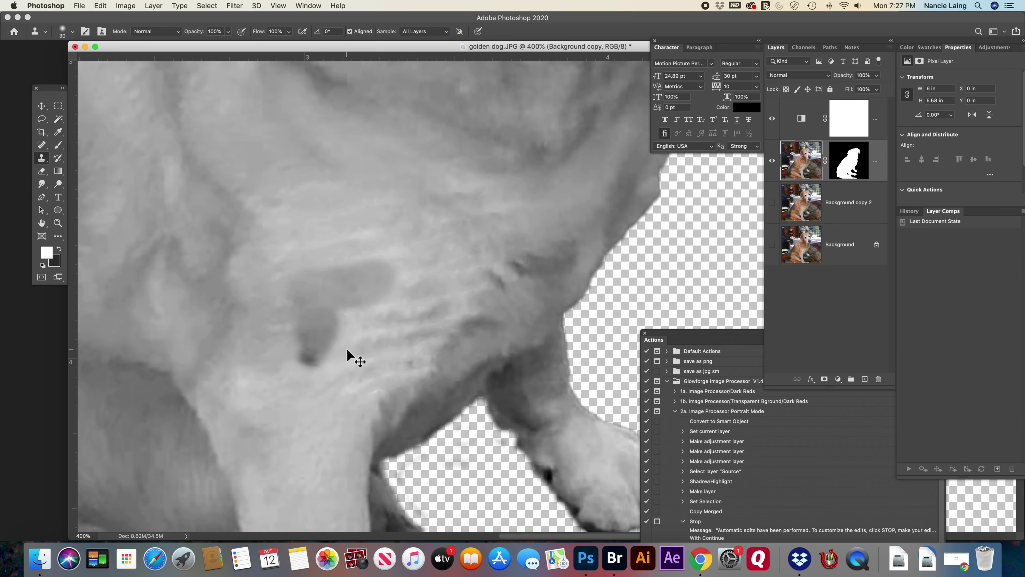
pyautogui.press('super+z')
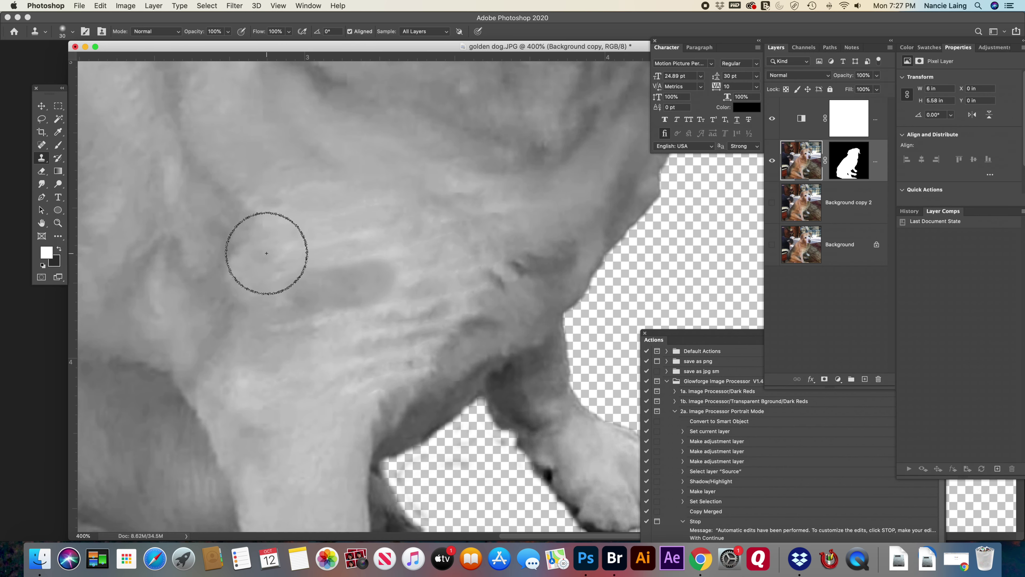
# Sample the thigh fur again and clone it around the darker patch in the middle of the chest.
pyautogui.scroll(-5, 270, 421)
pyautogui.hscroll(-3, 270, 422)
pyautogui.scroll(-4, 273, 414)
pyautogui.hscroll(-2, 272, 414)
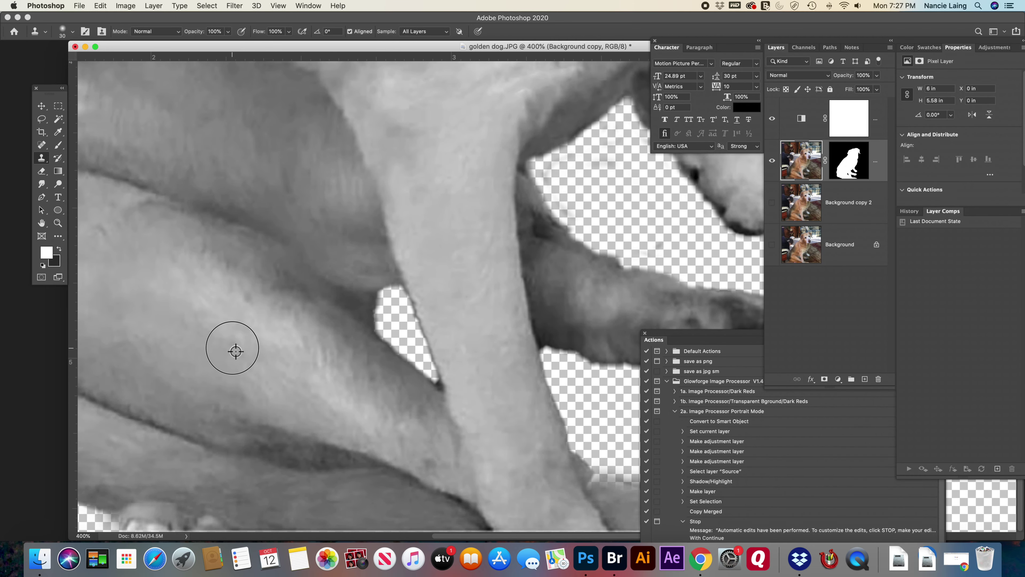
pyautogui.scroll(10, 272, 332)
pyautogui.hscroll(3, 272, 332)
pyautogui.keyDown('alt'); pyautogui.click(436, 340); pyautogui.keyUp('alt')
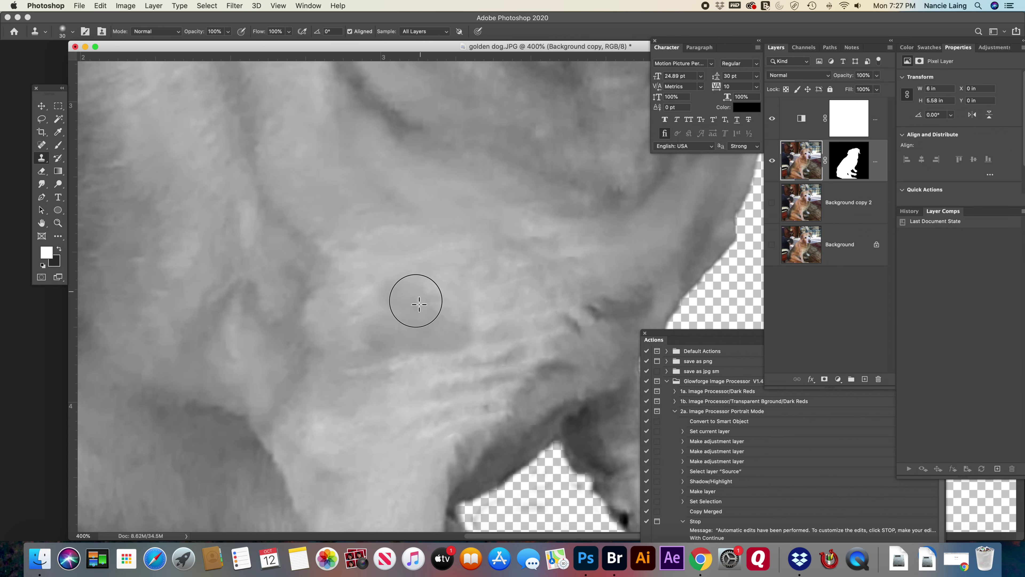
pyautogui.moveTo(416, 301); pyautogui.dragTo(335, 303)
pyautogui.click(345, 340)
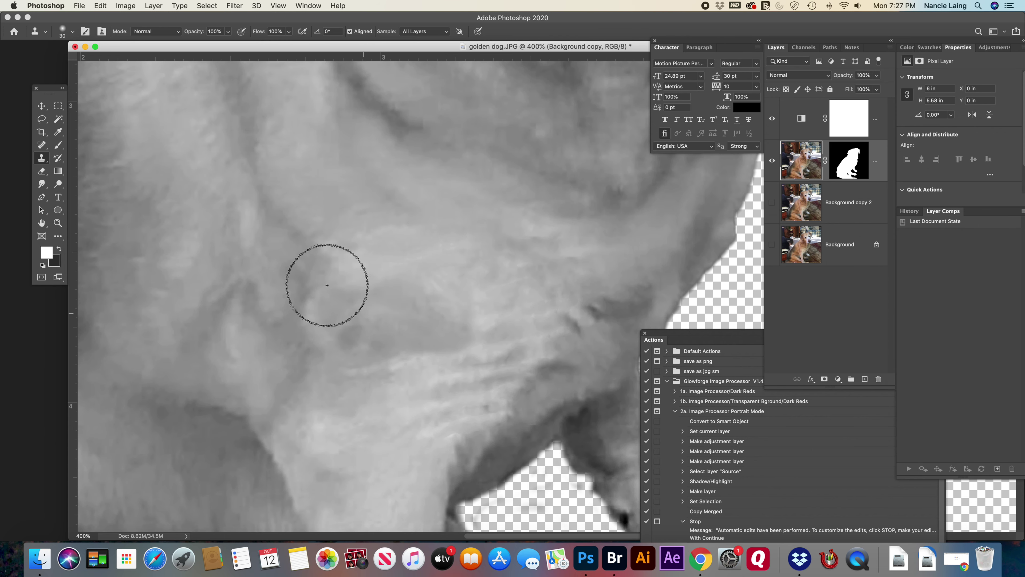
# Lower the Clone Stamp opacity to 43% and paint over the ridges on the lower chest above the foreleg.
pyautogui.click(228, 31)
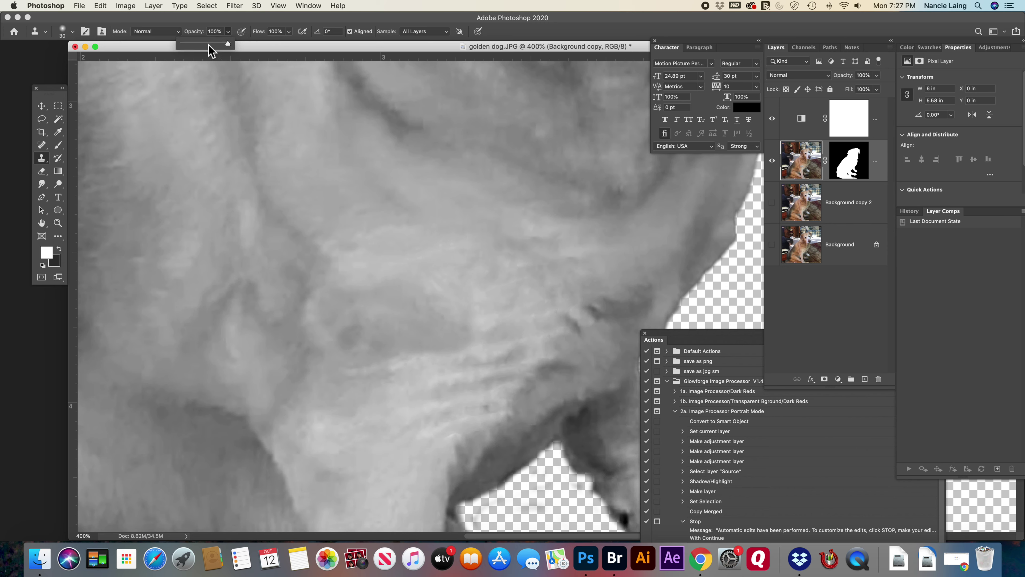
pyautogui.click(201, 43)
pyautogui.moveTo(456, 305)
pyautogui.mouseDown()
pyautogui.moveTo(476, 318)
pyautogui.moveTo(471, 331)
pyautogui.moveTo(502, 315)
pyautogui.mouseUp()
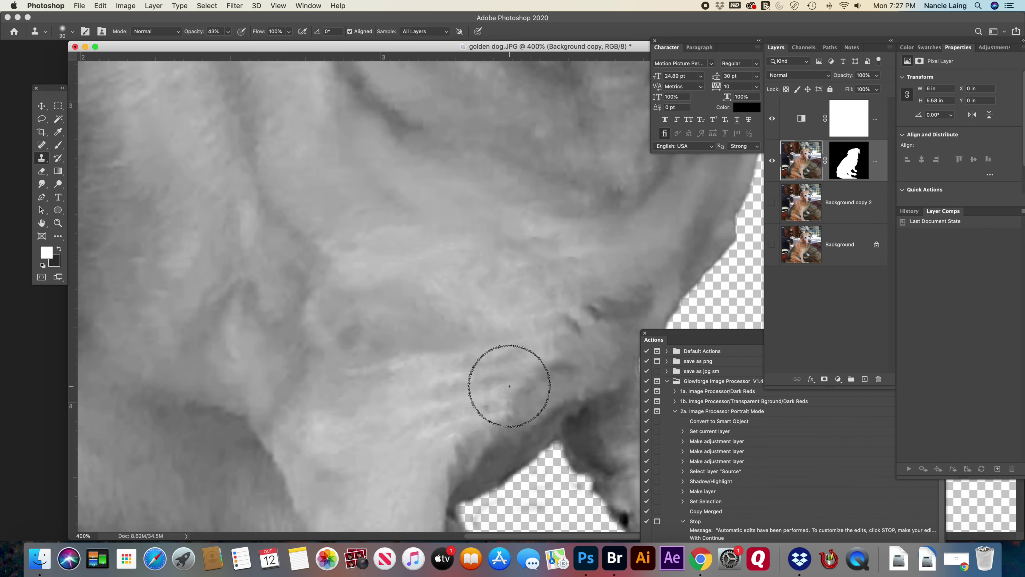
pyautogui.moveTo(469, 407)
pyautogui.mouseDown()
pyautogui.moveTo(446, 378)
pyautogui.moveTo(420, 377)
pyautogui.moveTo(423, 401)
pyautogui.moveTo(451, 420)
pyautogui.moveTo(412, 382)
pyautogui.moveTo(407, 401)
pyautogui.mouseUp()
# Resample the thigh fur and blend away the dark marks on the chest just above the foreleg, adjusting the brush size.
pyautogui.scroll(-5, 407, 401)
pyautogui.hscroll(-2, 407, 401)
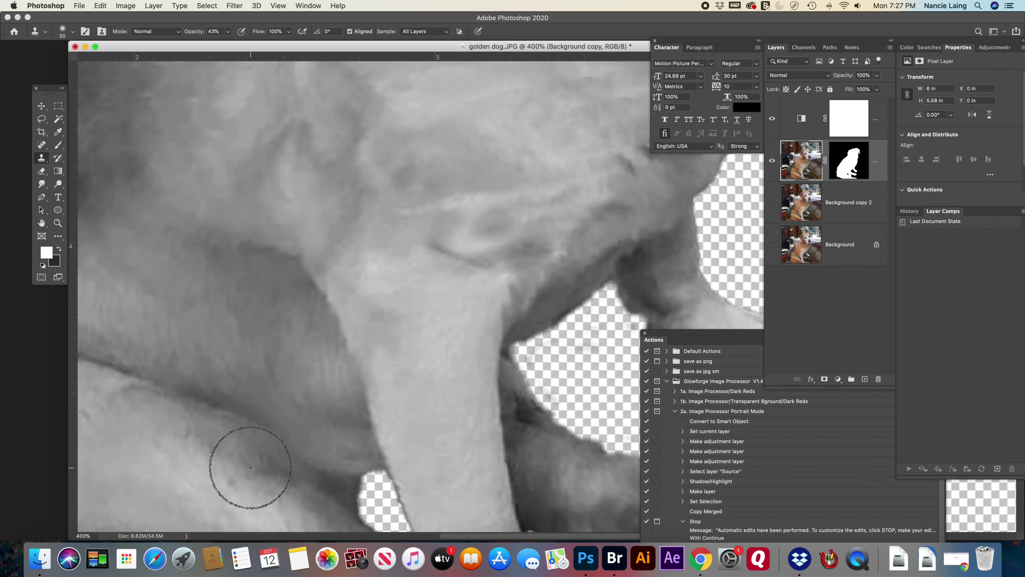
pyautogui.scroll(-5, 341, 399)
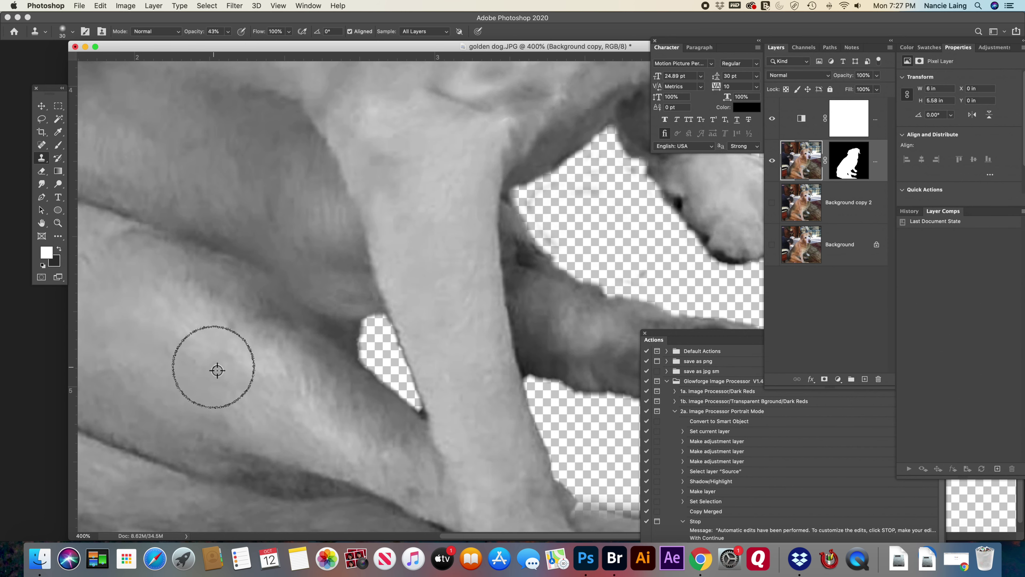
pyautogui.scroll(5, 404, 198)
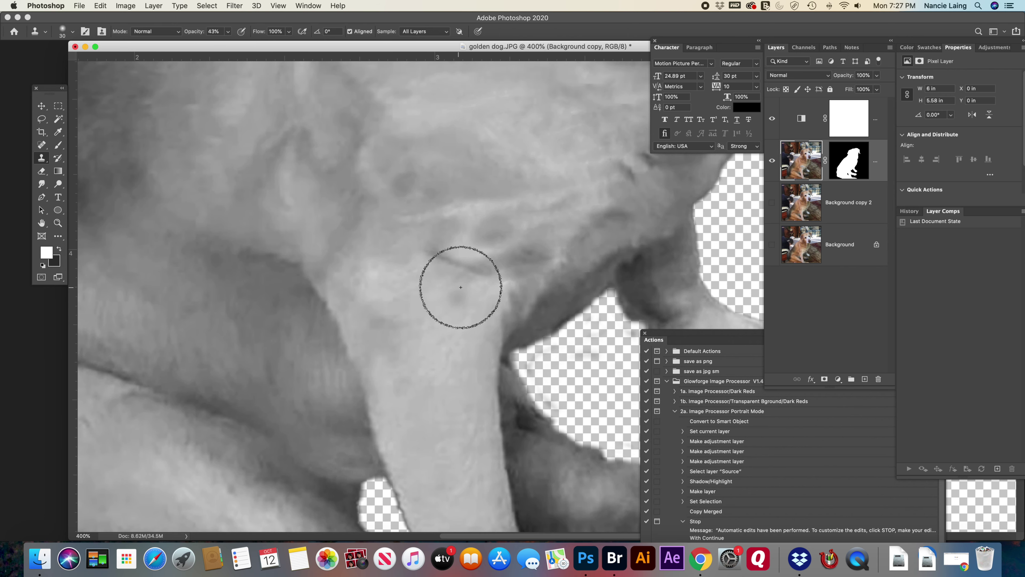
pyautogui.press('[')
pyautogui.press('[')
pyautogui.moveTo(464, 281)
pyautogui.mouseDown()
pyautogui.moveTo(458, 271)
pyautogui.moveTo(432, 273)
pyautogui.moveTo(464, 299)
pyautogui.mouseUp()
pyautogui.press(']')
pyautogui.press(']')
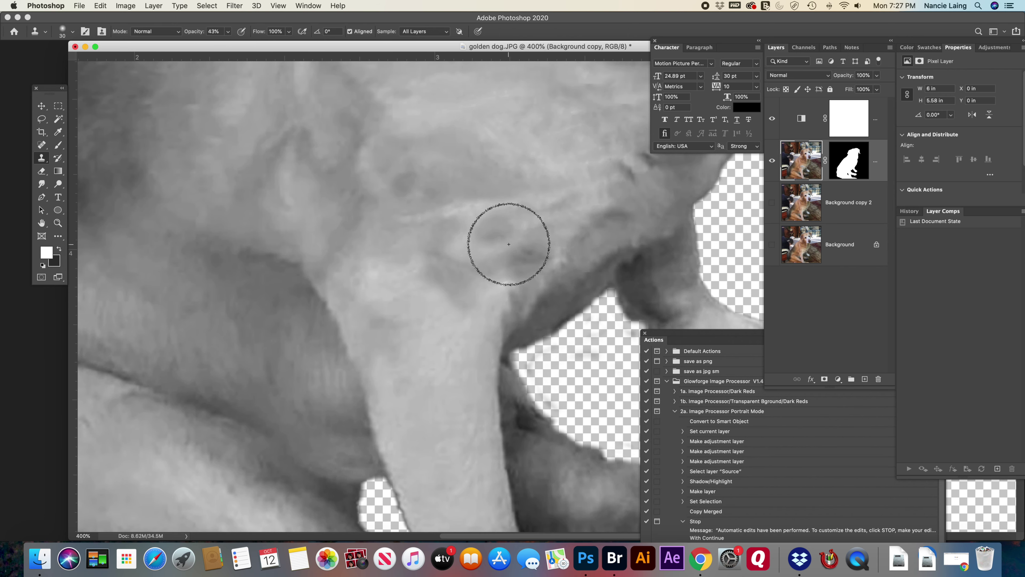
pyautogui.moveTo(508, 243)
pyautogui.mouseDown()
pyautogui.moveTo(540, 254)
pyautogui.moveTo(548, 233)
pyautogui.moveTo(491, 229)
pyautogui.moveTo(511, 229)
pyautogui.moveTo(457, 313)
pyautogui.moveTo(474, 243)
pyautogui.mouseUp()
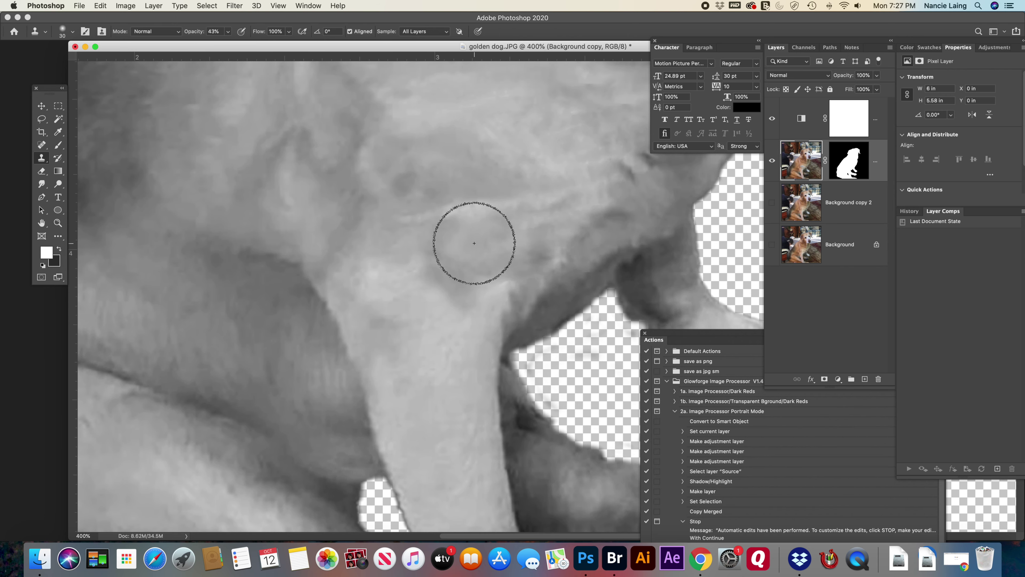
# Clone over the light streak and uneven fur on the lower chest at 200% zoom, sampling nearby body fur.
pyautogui.press('super+minus')
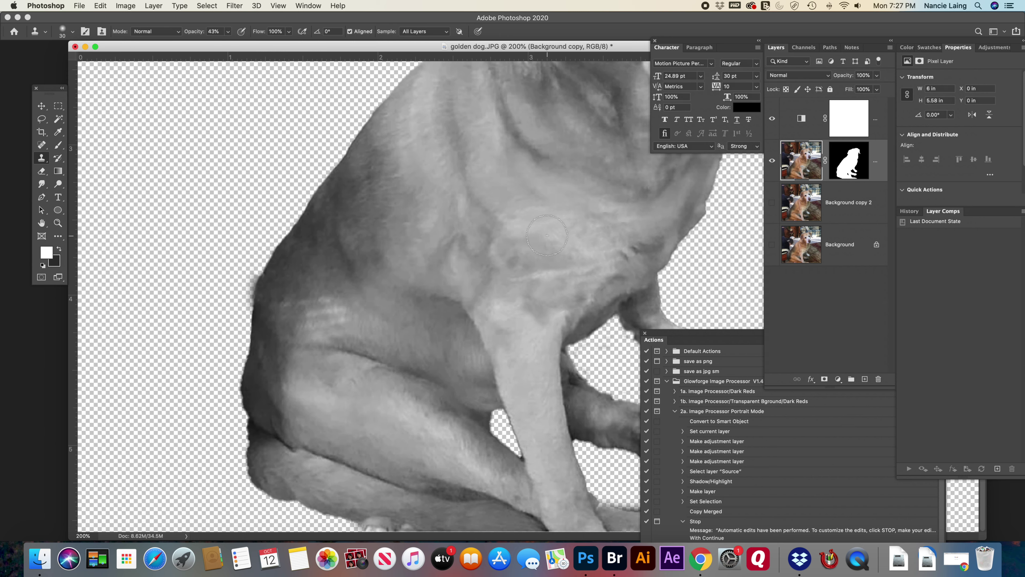
pyautogui.moveTo(562, 278)
pyautogui.mouseDown()
pyautogui.moveTo(518, 285)
pyautogui.moveTo(530, 291)
pyautogui.moveTo(504, 266)
pyautogui.moveTo(543, 263)
pyautogui.moveTo(503, 243)
pyautogui.moveTo(532, 282)
pyautogui.mouseUp()
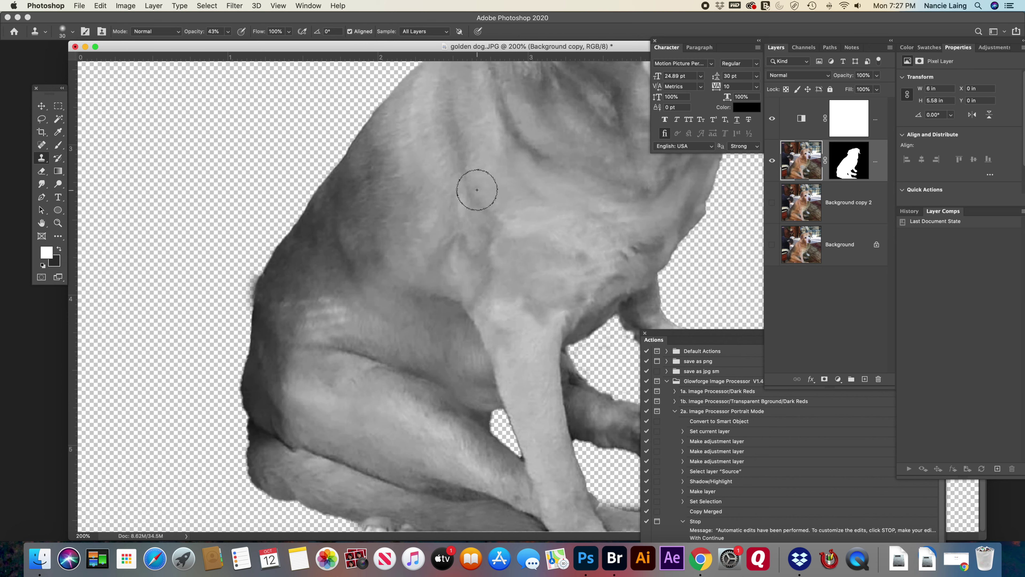
pyautogui.click(439, 287)
pyautogui.moveTo(597, 265)
pyautogui.mouseDown()
pyautogui.moveTo(572, 270)
pyautogui.moveTo(572, 251)
pyautogui.moveTo(575, 279)
pyautogui.moveTo(563, 297)
pyautogui.moveTo(578, 305)
pyautogui.moveTo(541, 323)
pyautogui.moveTo(569, 305)
pyautogui.mouseUp()
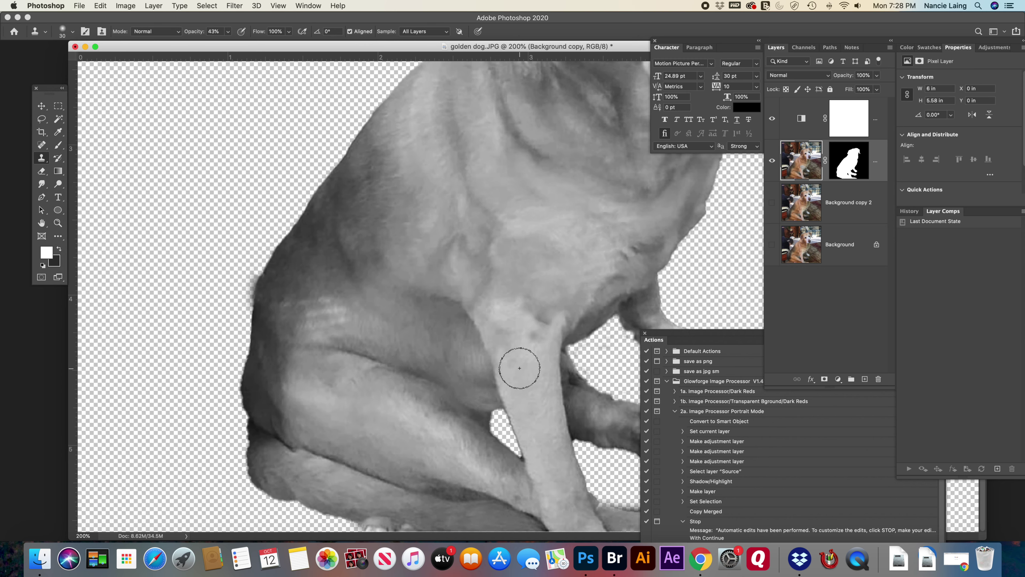
# Sample the foreleg fur and clone it over the top of the foreleg and the blotchy areas of the chest.
pyautogui.keyDown('alt'); pyautogui.click(535, 358); pyautogui.keyUp('alt')
pyautogui.moveTo(547, 327)
pyautogui.mouseDown()
pyautogui.moveTo(553, 304)
pyautogui.moveTo(537, 312)
pyautogui.moveTo(549, 334)
pyautogui.moveTo(558, 323)
pyautogui.moveTo(553, 330)
pyautogui.moveTo(548, 314)
pyautogui.moveTo(520, 314)
pyautogui.mouseUp()
pyautogui.moveTo(598, 276)
pyautogui.mouseDown()
pyautogui.moveTo(587, 218)
pyautogui.moveTo(640, 209)
pyautogui.moveTo(629, 226)
pyautogui.moveTo(614, 209)
pyautogui.mouseUp()
pyautogui.moveTo(488, 214)
pyautogui.mouseDown()
pyautogui.moveTo(511, 210)
pyautogui.moveTo(542, 232)
pyautogui.moveTo(531, 215)
pyautogui.moveTo(567, 221)
pyautogui.mouseUp()
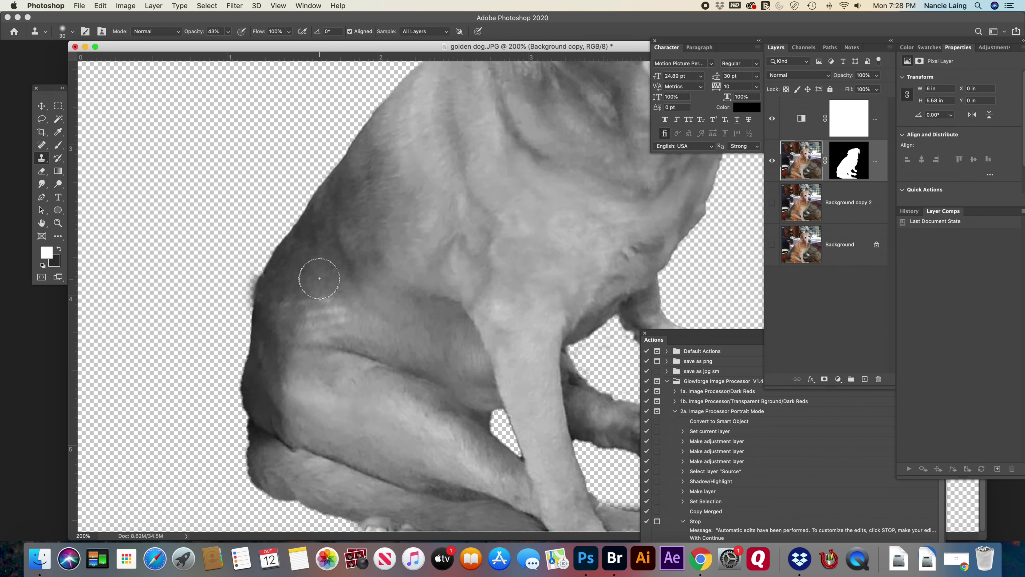
# Clone surrounding fur over the light stripes on the dog's hip above the thigh.
pyautogui.moveTo(319, 287)
pyautogui.mouseDown()
pyautogui.moveTo(300, 305)
pyautogui.moveTo(322, 298)
pyautogui.moveTo(334, 300)
pyautogui.moveTo(307, 311)
pyautogui.moveTo(338, 309)
pyautogui.moveTo(295, 317)
pyautogui.moveTo(350, 320)
pyautogui.moveTo(307, 330)
pyautogui.moveTo(329, 313)
pyautogui.mouseUp()
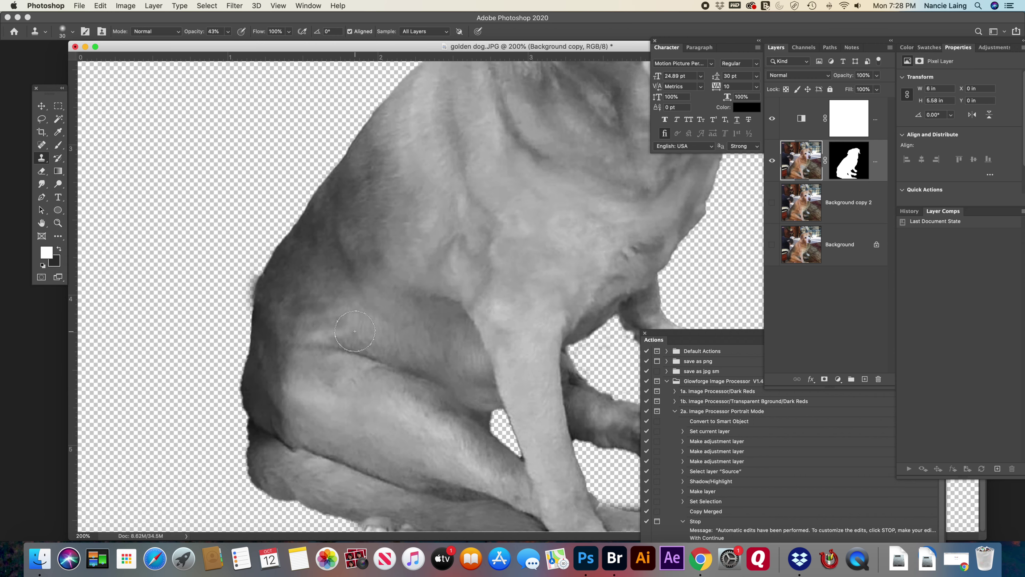
pyautogui.moveTo(357, 324); pyautogui.dragTo(330, 315)
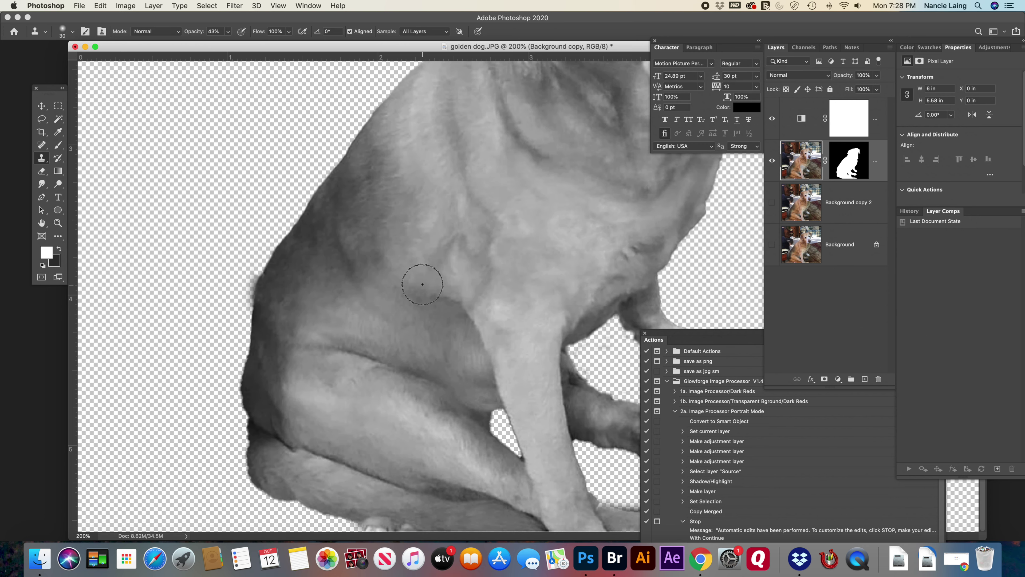
pyautogui.scroll(5, 422, 284)
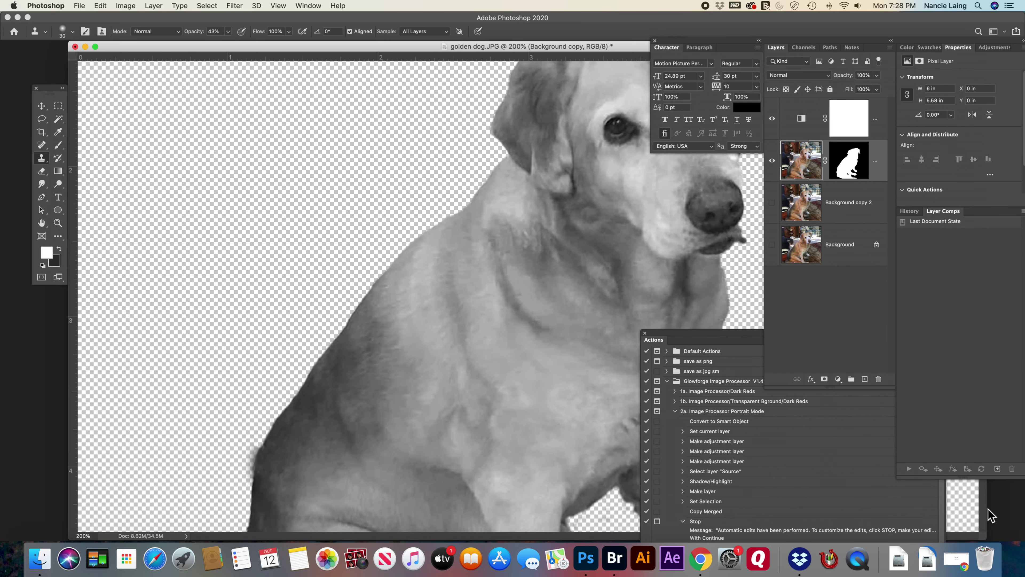
# Clone nearby fur over the bright spots on the dog's face between the eye and the nose.
pyautogui.moveTo(988, 509); pyautogui.dragTo(637, 452)
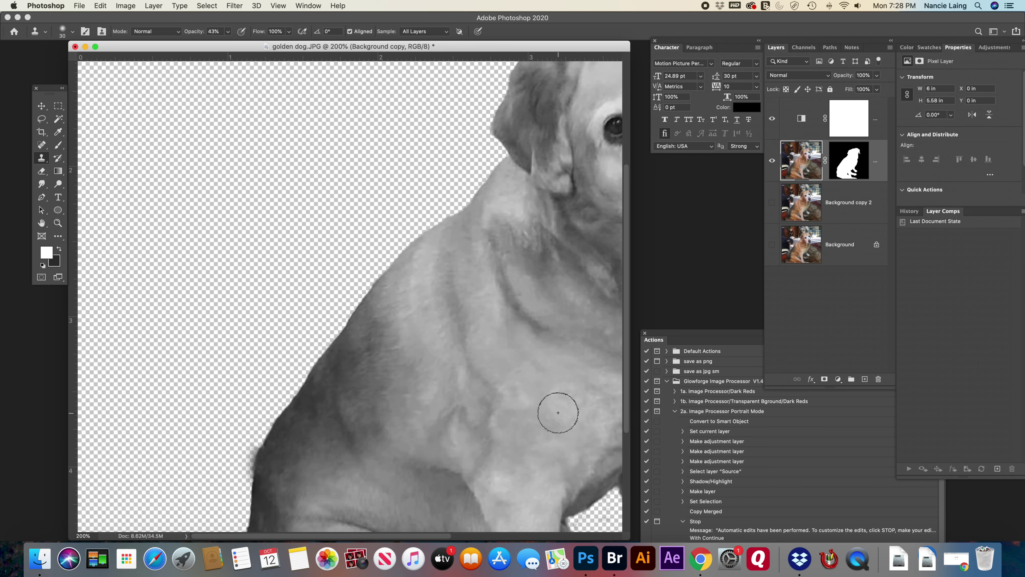
pyautogui.hscroll(8, 556, 407)
pyautogui.scroll(5, 555, 407)
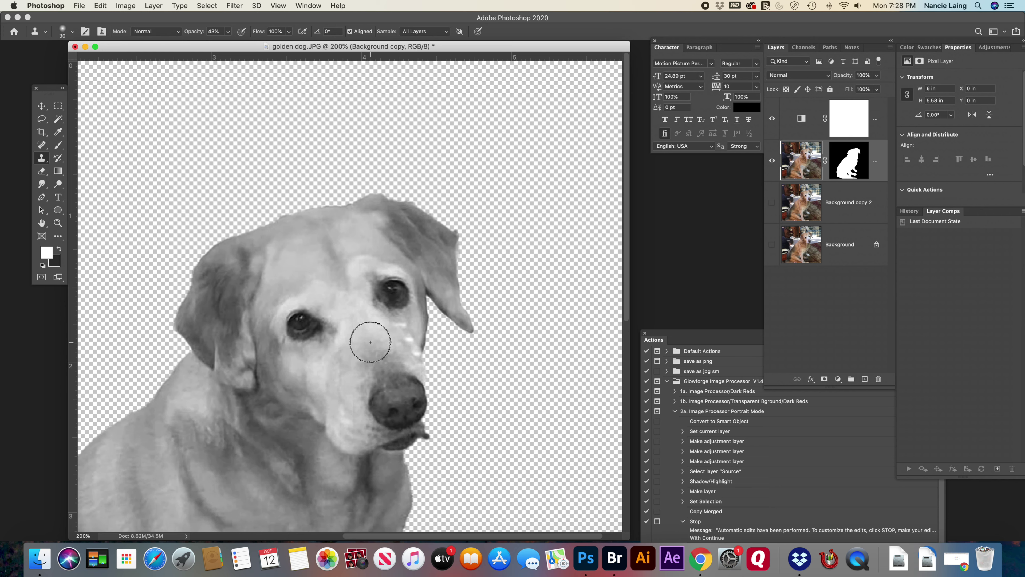
pyautogui.keyDown('alt'); pyautogui.click(374, 346); pyautogui.keyUp('alt')
pyautogui.keyDown('alt'); pyautogui.click(300, 245); pyautogui.keyUp('alt')
pyautogui.moveTo(406, 330)
pyautogui.mouseDown()
pyautogui.moveTo(400, 325)
pyautogui.moveTo(412, 357)
pyautogui.moveTo(408, 330)
pyautogui.mouseUp()
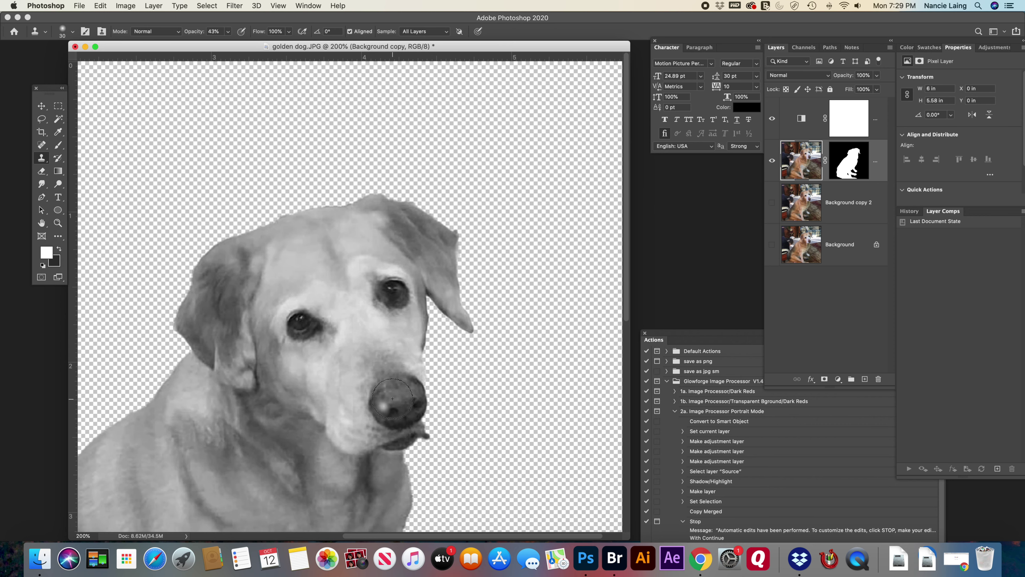
# Restore the missing muzzle edge beside the nose by painting white on the Background copy mask, using Background copy 2 as a temporary guide.
pyautogui.click(772, 203)
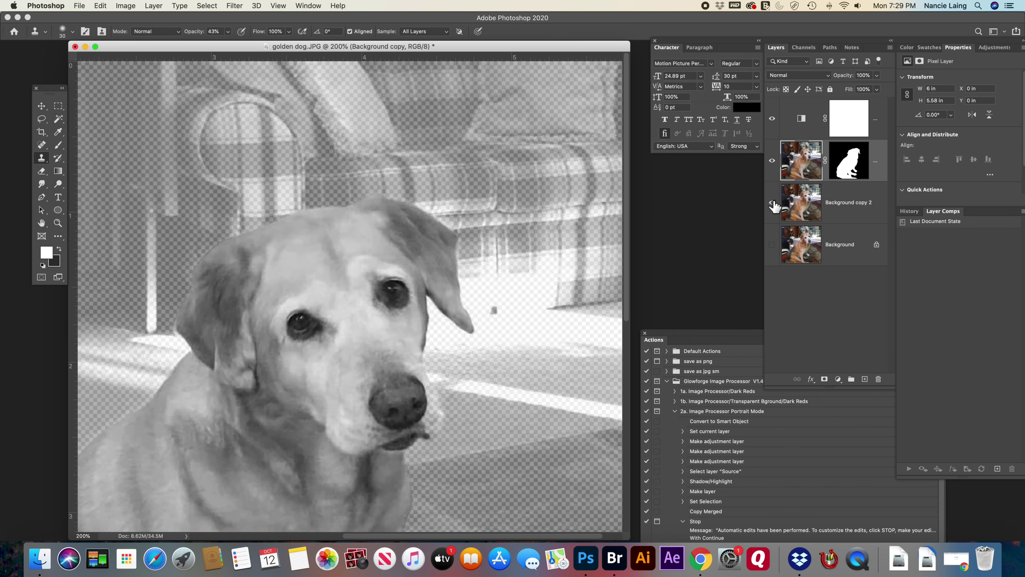
pyautogui.click(849, 160)
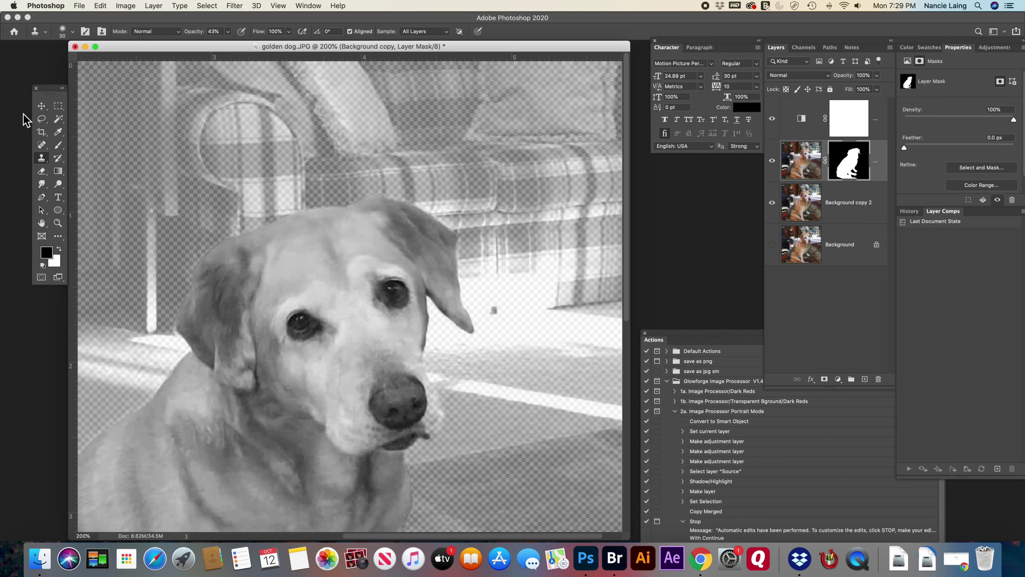
pyautogui.click(59, 147)
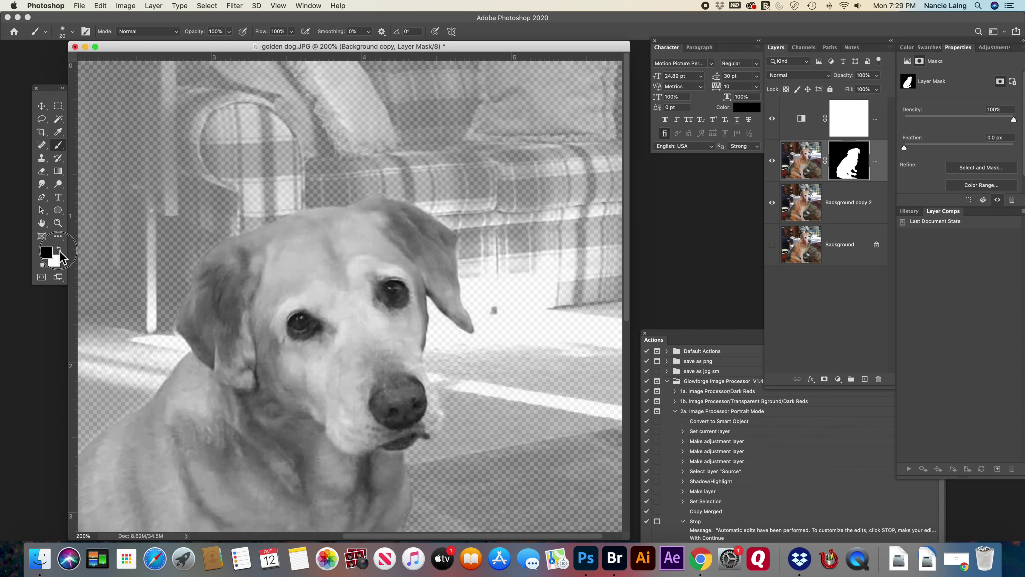
pyautogui.click(58, 249)
pyautogui.moveTo(431, 388)
pyautogui.mouseDown()
pyautogui.moveTo(430, 370)
pyautogui.moveTo(412, 412)
pyautogui.moveTo(435, 422)
pyautogui.mouseUp()
pyautogui.click(436, 418)
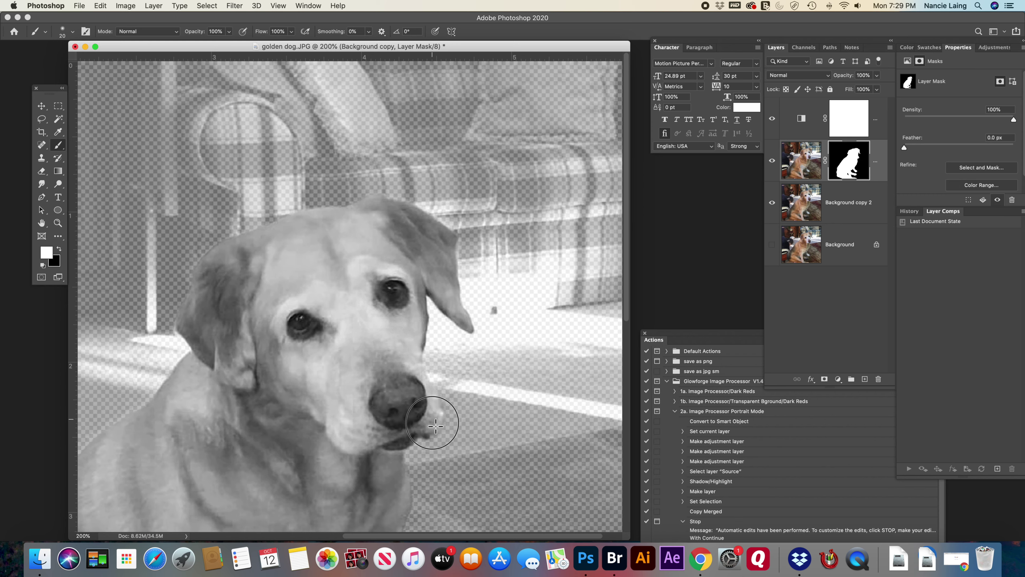
pyautogui.click(439, 421)
pyautogui.click(772, 202)
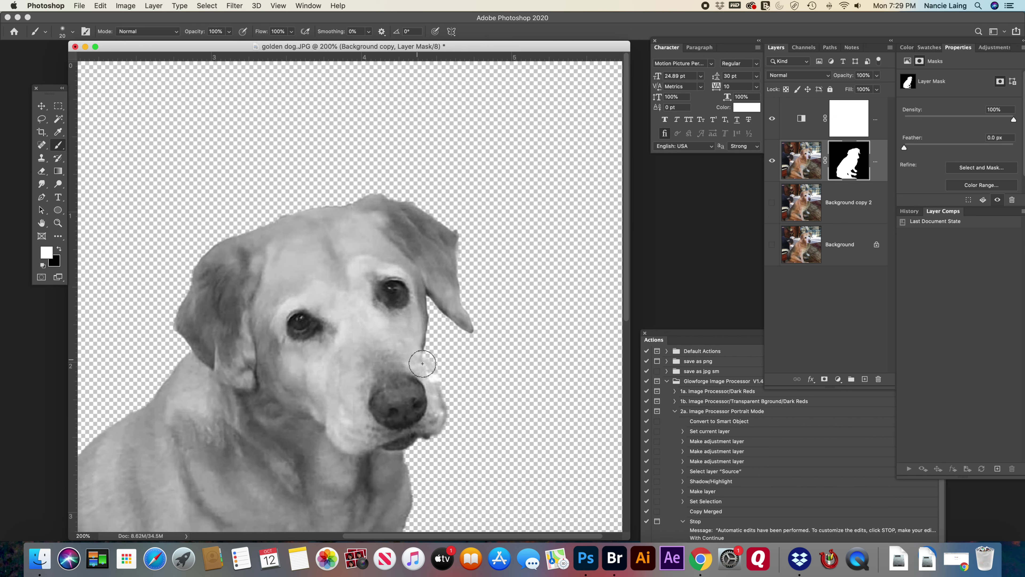
# Paint black on the mask along the outside of the muzzle to clean the cut-out edge, and reduce the brush size.
pyautogui.click(57, 251)
pyautogui.moveTo(437, 353)
pyautogui.mouseDown()
pyautogui.moveTo(433, 378)
pyautogui.moveTo(461, 422)
pyautogui.mouseUp()
pyautogui.press('[')
pyautogui.press('[')
pyautogui.press('[')
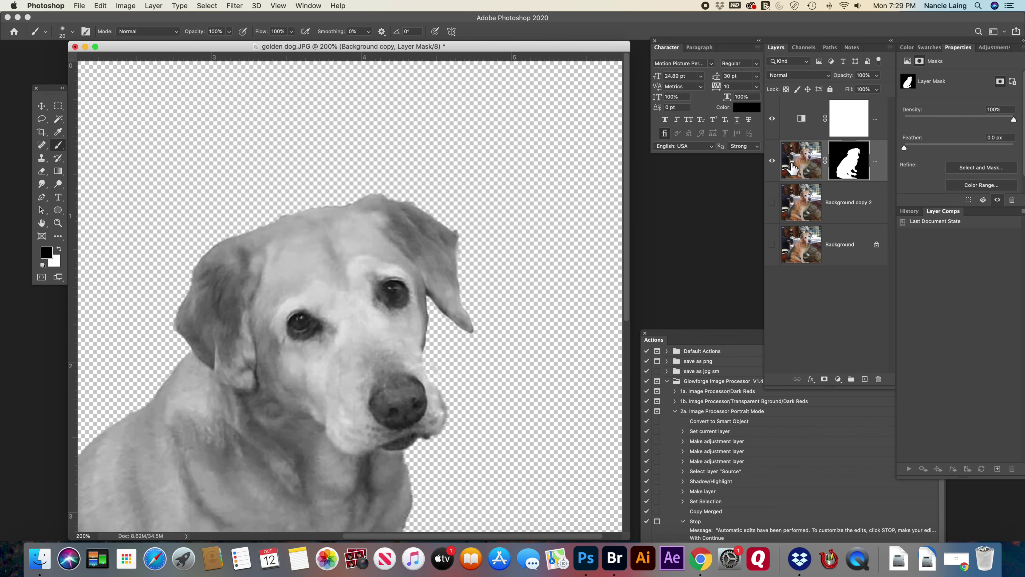
# Lighten the shadows of the dog's eye nearest the large ear on the Background copy image with the Dodge tool at 74% exposure.
pyautogui.click(792, 167)
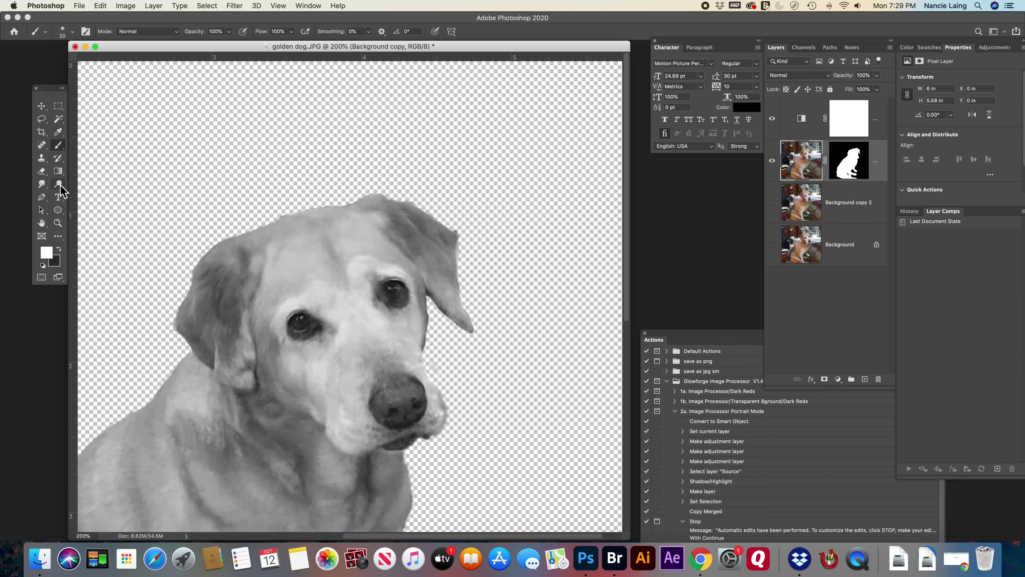
pyautogui.click(60, 185)
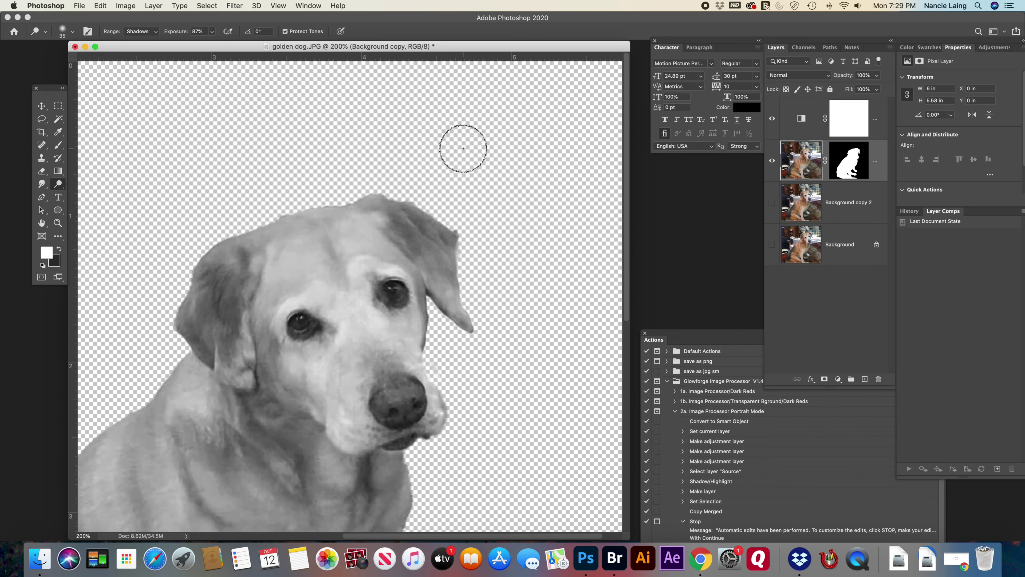
pyautogui.press('super+equal')
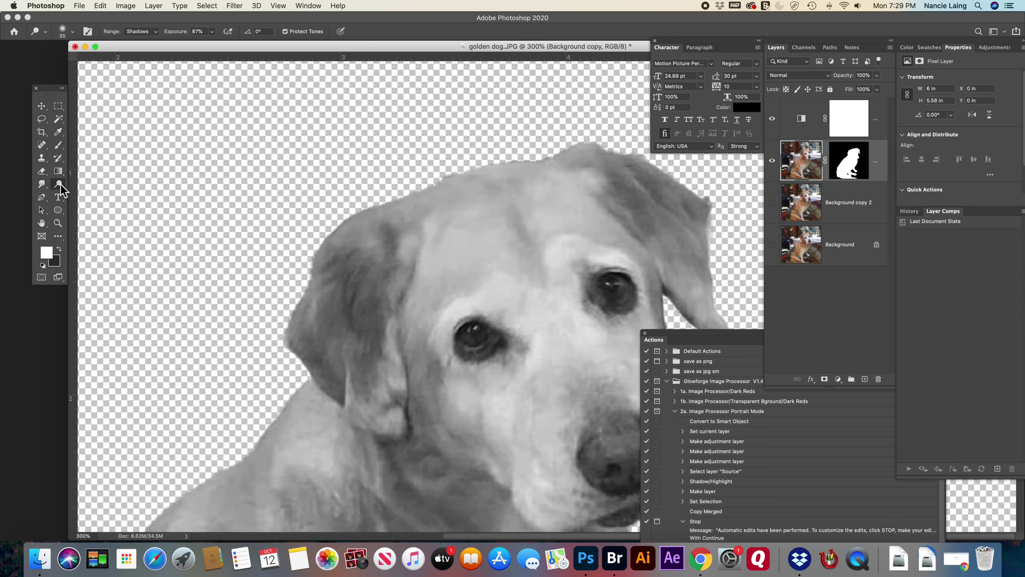
pyautogui.click(212, 32)
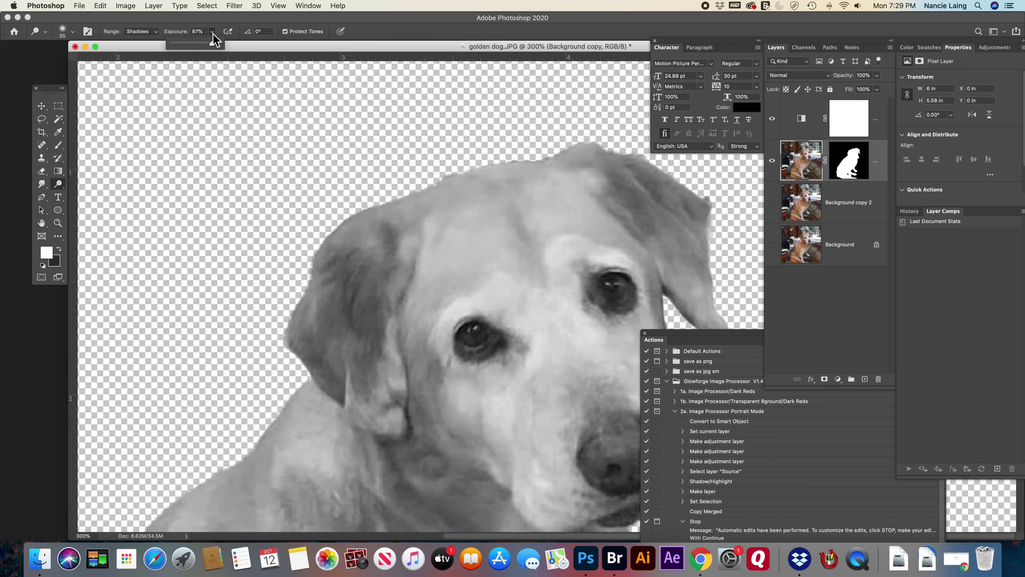
pyautogui.click(480, 335)
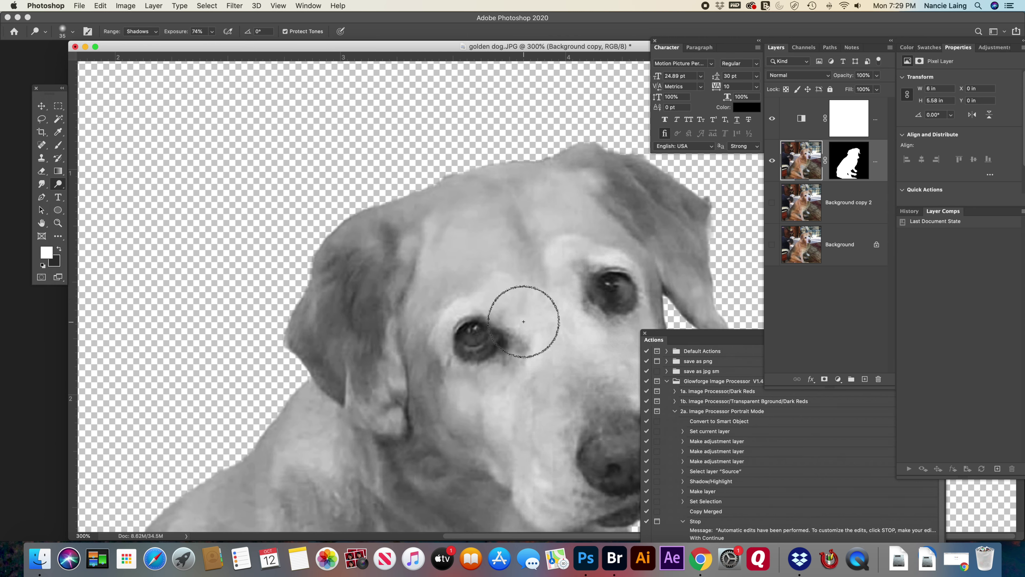
pyautogui.moveTo(472, 343); pyautogui.dragTo(483, 345)
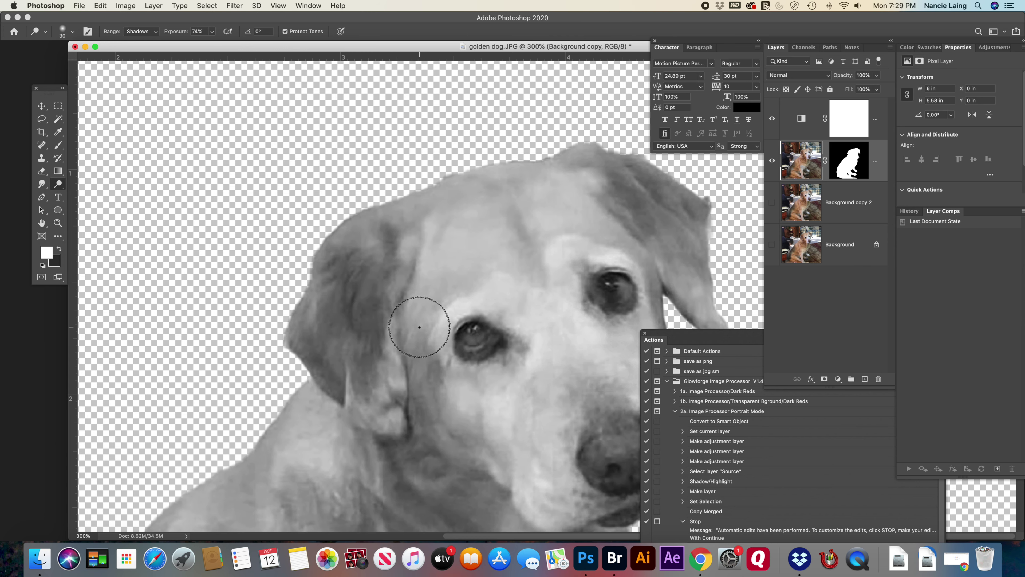
# Dodge the irises of both eyes with a smaller brush to bring out their detail.
pyautogui.press('[')
pyautogui.press('[')
pyautogui.press('[')
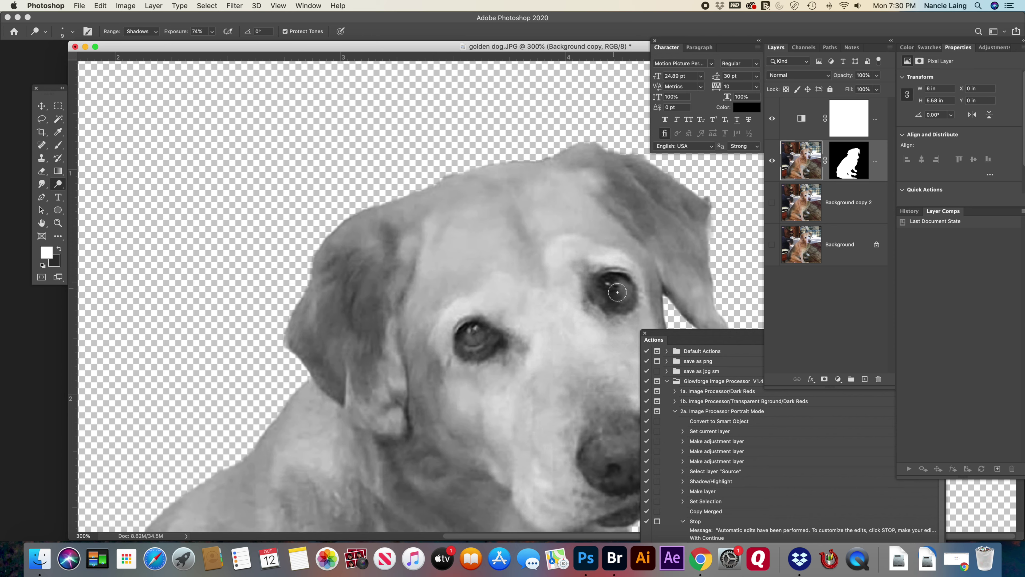
pyautogui.moveTo(620, 290); pyautogui.dragTo(615, 285)
pyautogui.click(610, 286)
pyautogui.click(620, 303)
pyautogui.click(629, 294)
pyautogui.click(462, 350)
pyautogui.moveTo(492, 342); pyautogui.dragTo(470, 350)
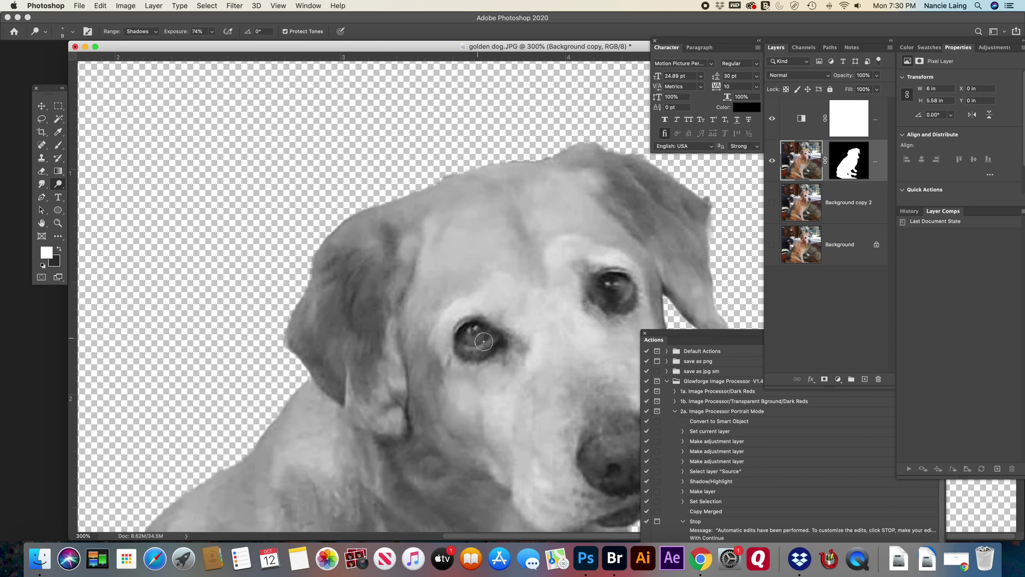
pyautogui.moveTo(626, 296); pyautogui.dragTo(608, 303)
# Darken the pupils with the Burn tool in the Shadows range at 35% exposure, adjusting the brush size.
pyautogui.moveTo(59, 183); pyautogui.dragTo(82, 195)
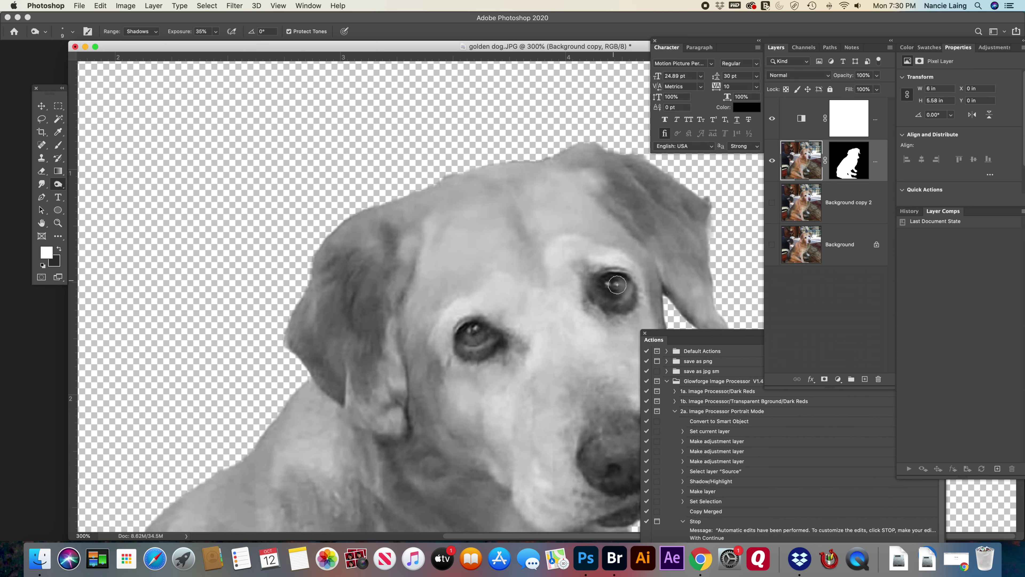
pyautogui.moveTo(621, 285); pyautogui.dragTo(619, 281)
pyautogui.press(']')
pyautogui.press(']')
pyautogui.press(']')
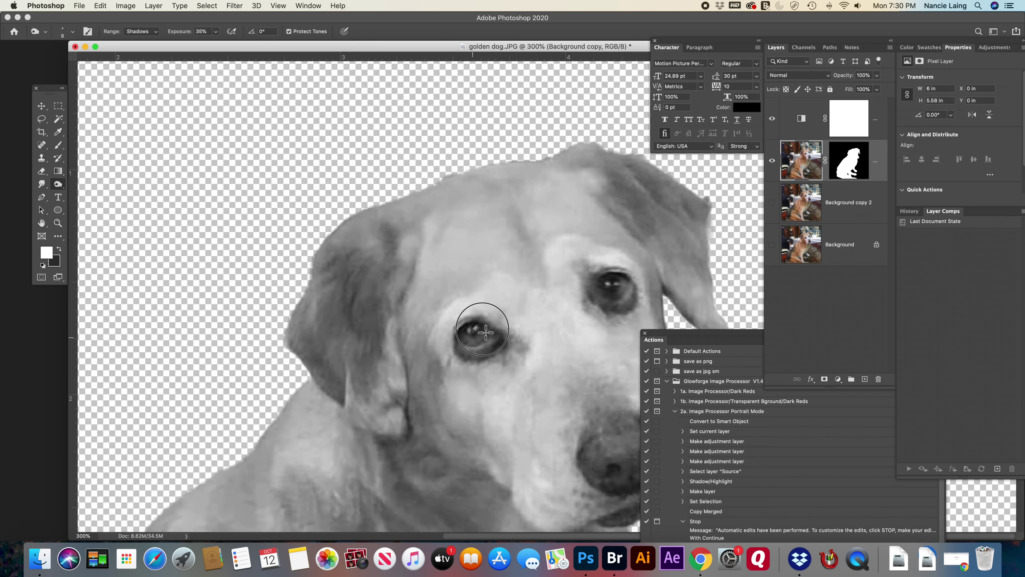
pyautogui.press('[')
pyautogui.press('[')
pyautogui.press('[')
# Heal the white toe-like remnants along the underside of the hind leg with the content-aware Spot Healing Brush at 300% zoom.
pyautogui.scroll(-5, 557, 389)
pyautogui.scroll(-18, 557, 389)
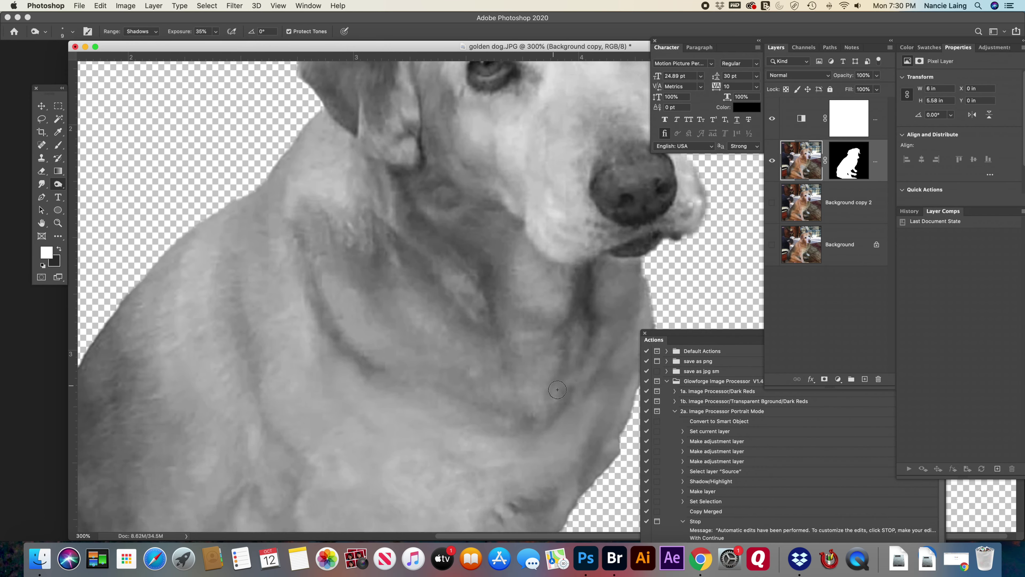
pyautogui.hscroll(-4, 557, 389)
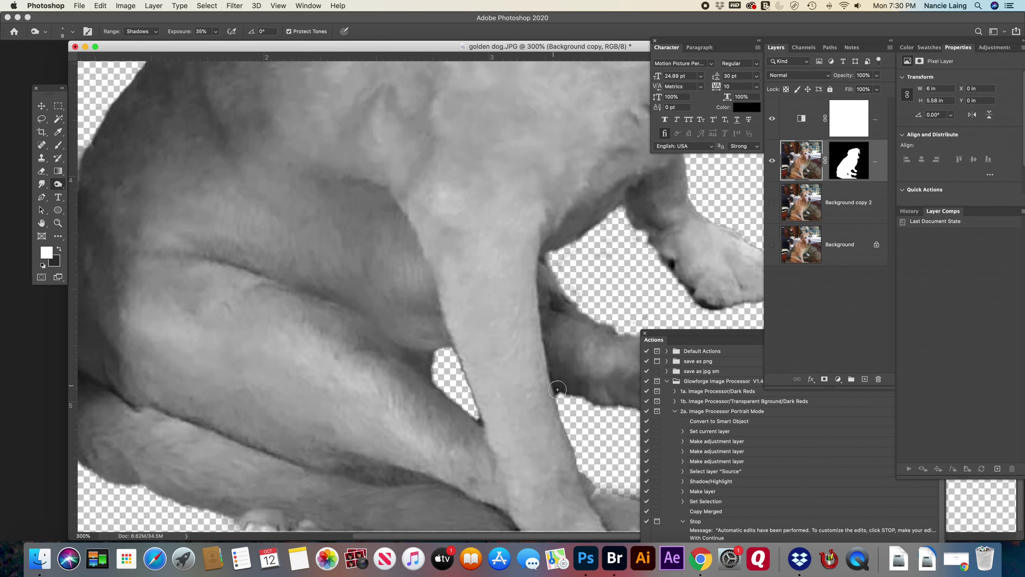
pyautogui.press('super+1')
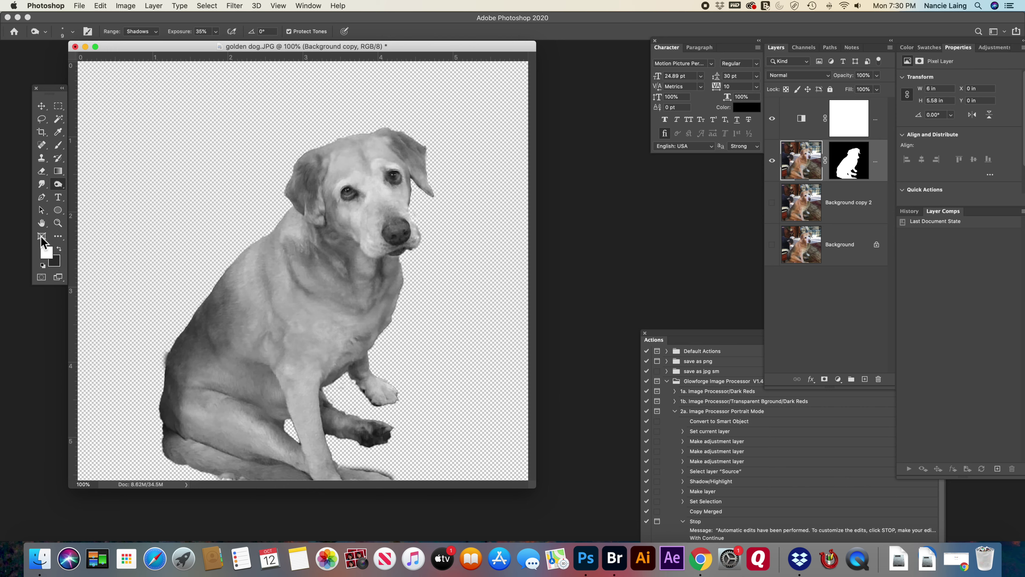
pyautogui.click(58, 222)
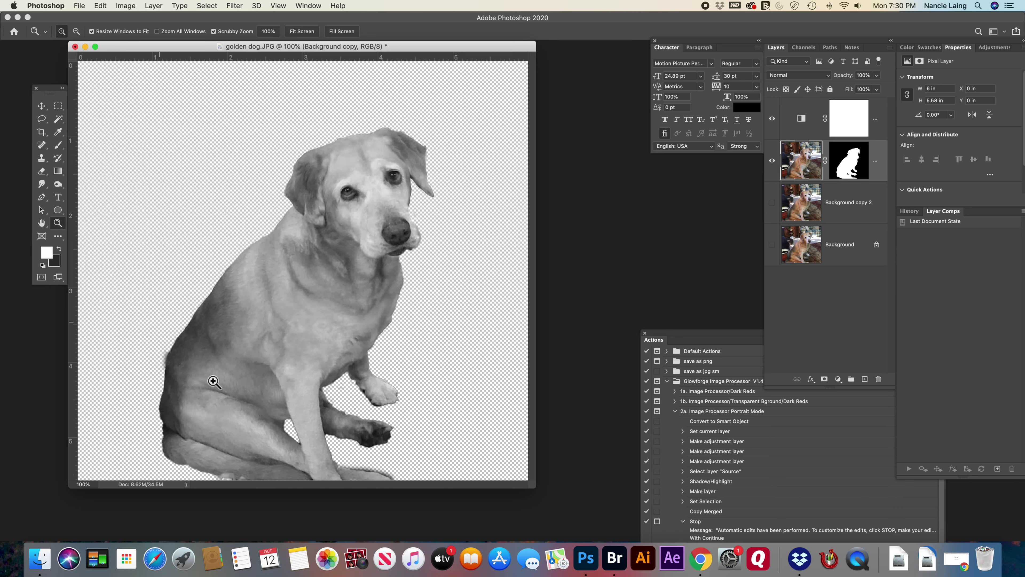
pyautogui.click(232, 475)
pyautogui.click(439, 517)
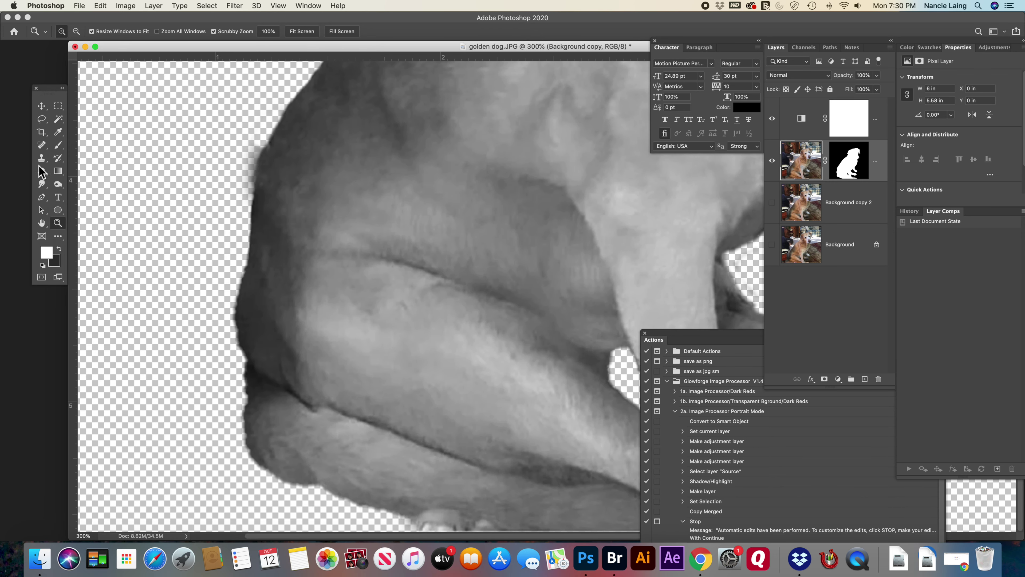
pyautogui.click(42, 145)
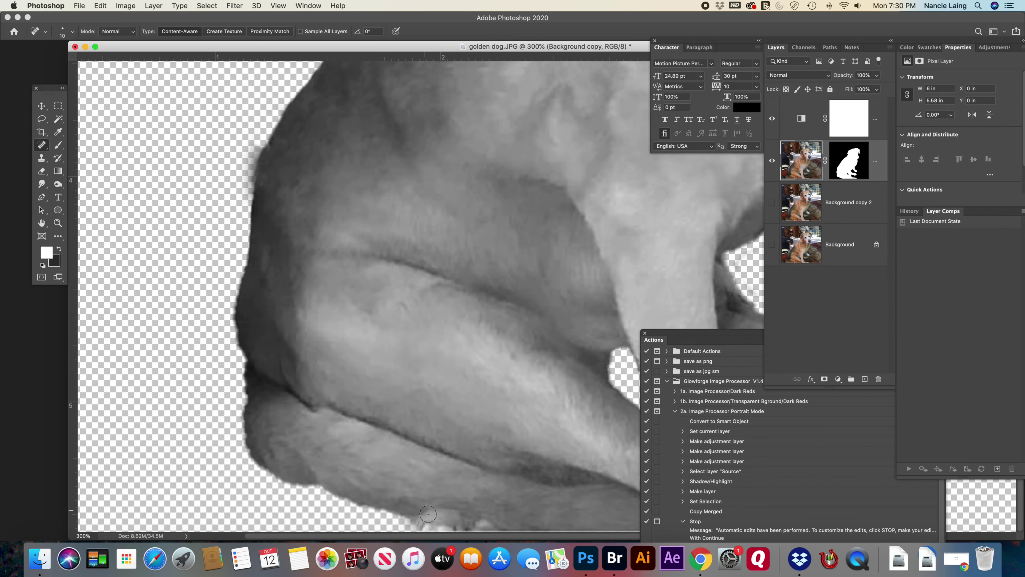
pyautogui.moveTo(429, 510); pyautogui.dragTo(514, 531)
pyautogui.hscroll(3, 359, 505)
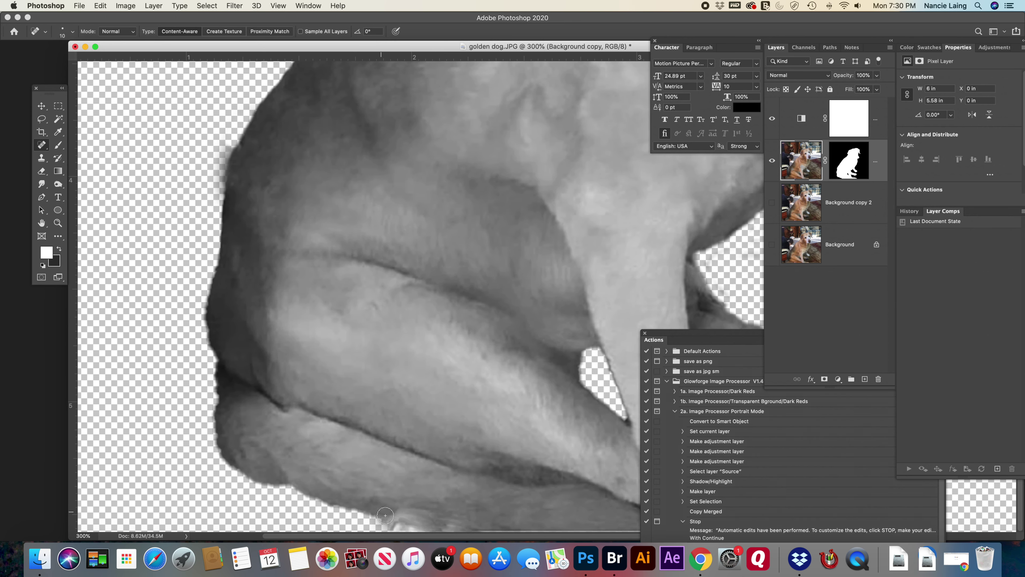
pyautogui.moveTo(385, 515)
pyautogui.mouseDown()
pyautogui.moveTo(424, 534)
pyautogui.moveTo(446, 516)
pyautogui.moveTo(470, 524)
pyautogui.mouseUp()
# Heal the remaining light patches along the lower edge of the hind leg, adjusting the brush size.
pyautogui.press('[')
pyautogui.press('[')
pyautogui.press('[')
pyautogui.moveTo(346, 495)
pyautogui.mouseDown()
pyautogui.moveTo(417, 528)
pyautogui.moveTo(421, 517)
pyautogui.moveTo(470, 521)
pyautogui.mouseUp()
pyautogui.moveTo(412, 501); pyautogui.dragTo(488, 494)
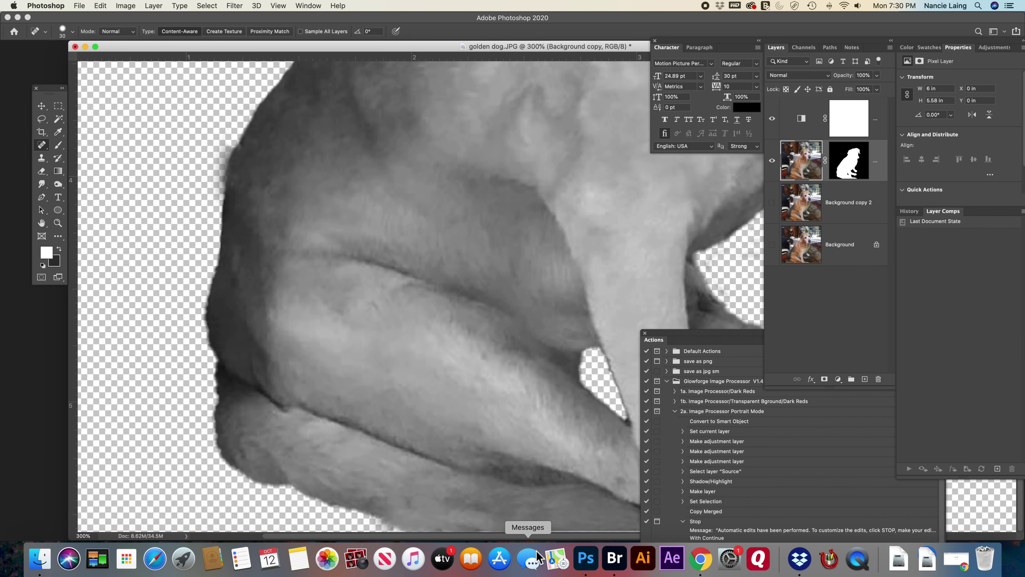
pyautogui.moveTo(452, 525); pyautogui.dragTo(516, 534)
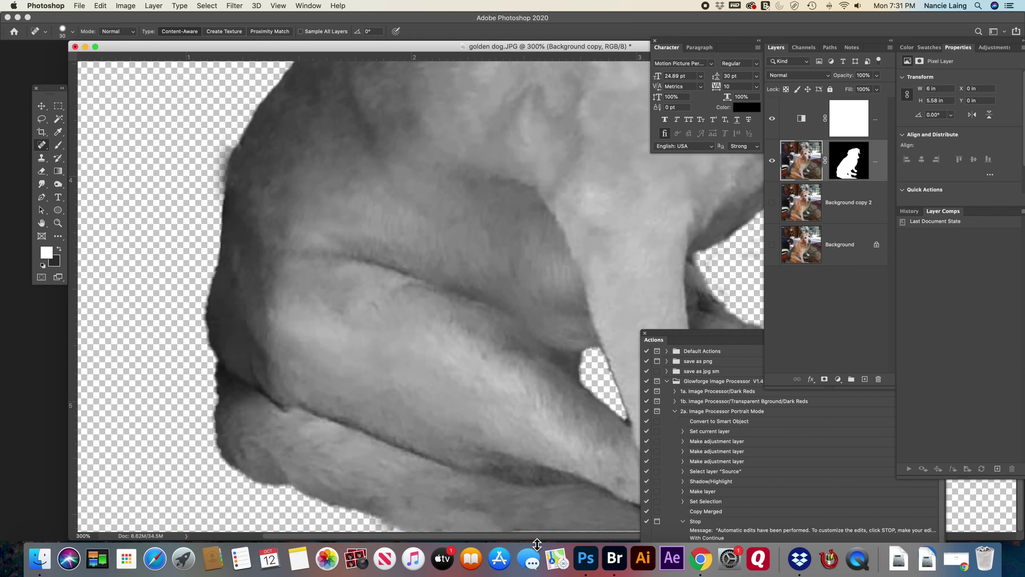
# Target the Background copy layer mask with white as the foreground colour and try a healing stroke beside the bottom of the foreleg.
pyautogui.hscroll(10, 443, 407)
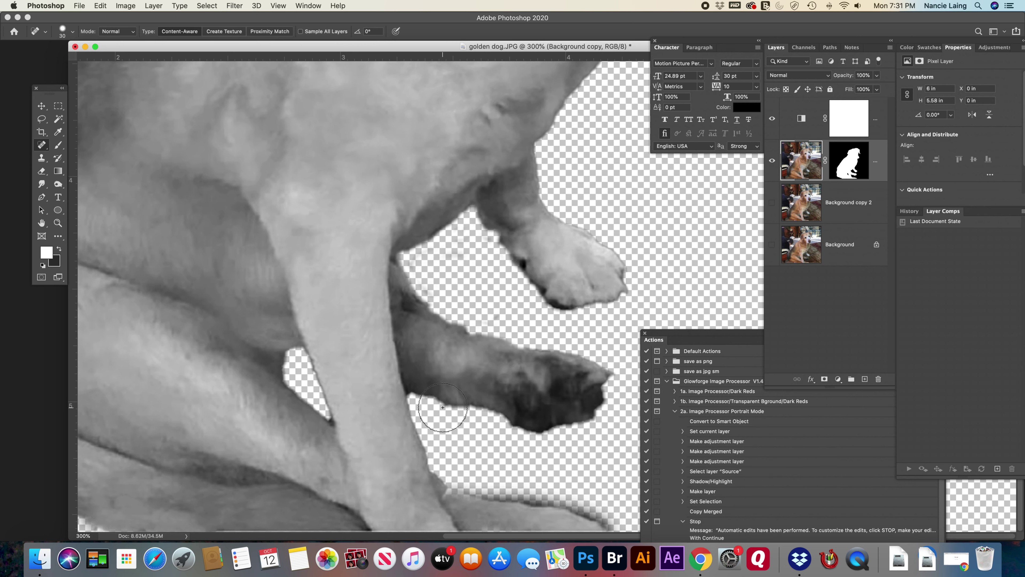
pyautogui.hscroll(-1, 443, 407)
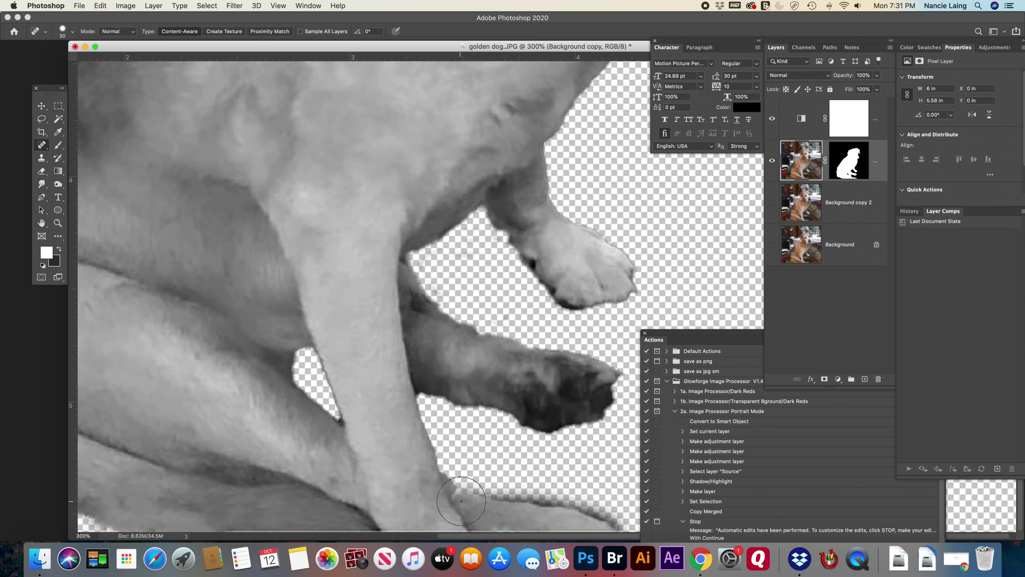
pyautogui.click(852, 167)
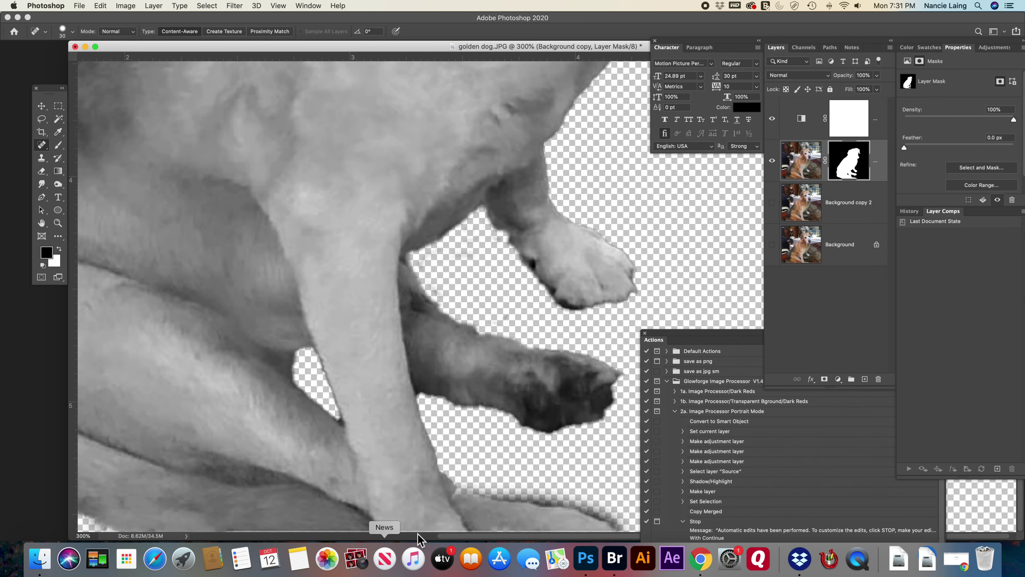
pyautogui.click(60, 249)
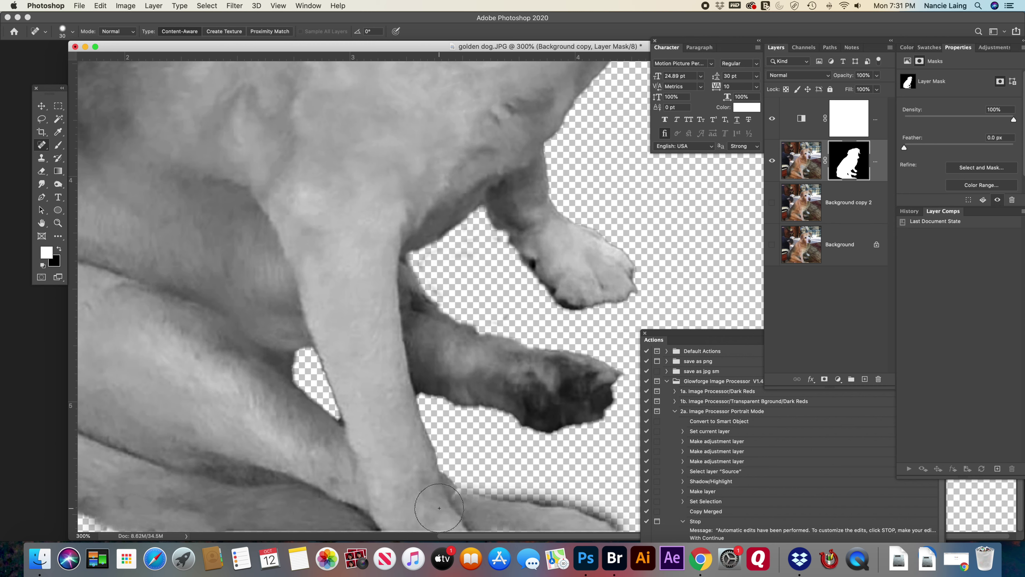
pyautogui.click(453, 497)
pyautogui.press('super+z')
# With the Brush tool active, compare the cut-out's muzzle edge with the unmasked photo by toggling Background copy 2's visibility, and inspect the head outline.
pyautogui.click(59, 249)
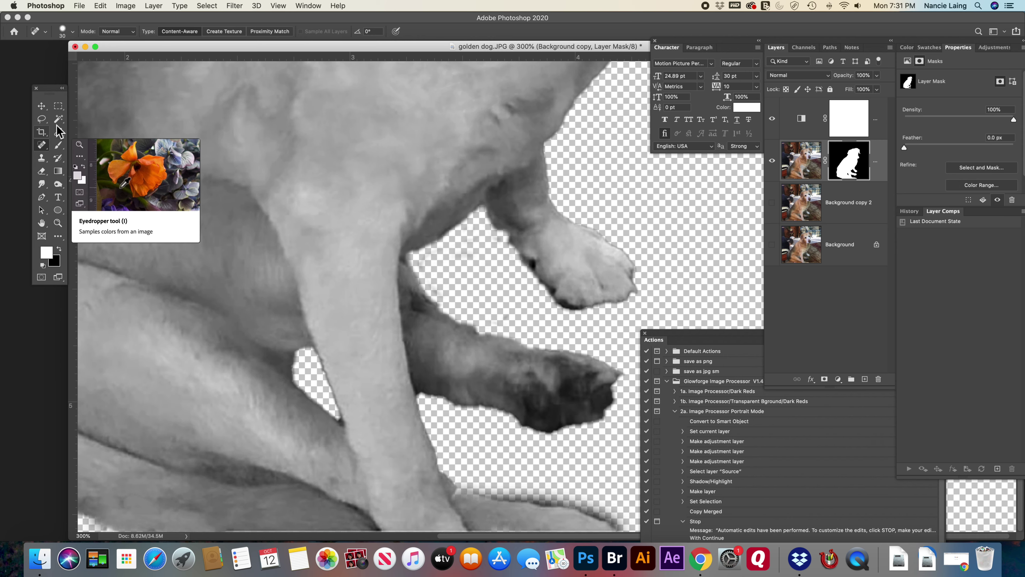
pyautogui.click(58, 144)
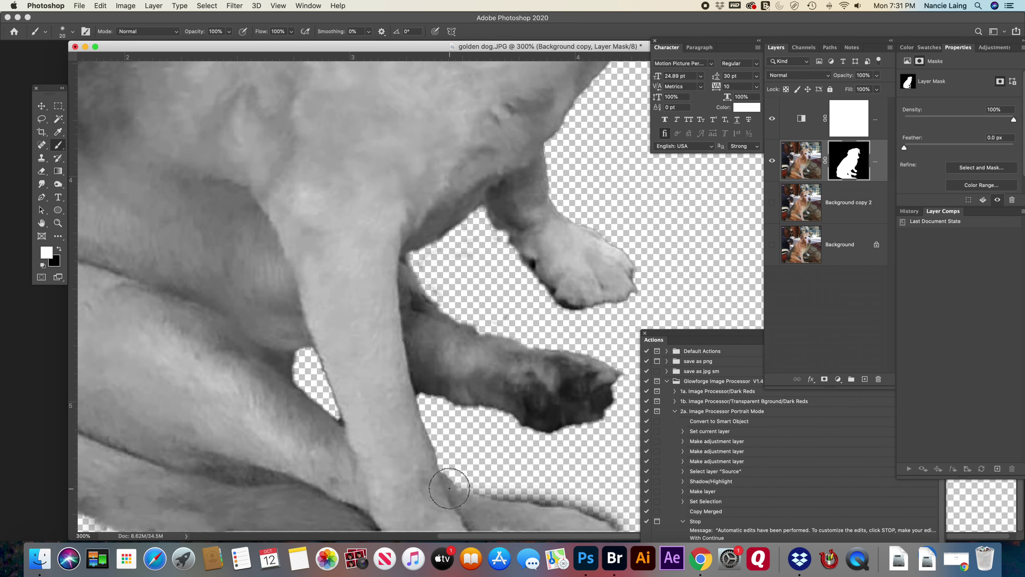
pyautogui.scroll(10, 511, 490)
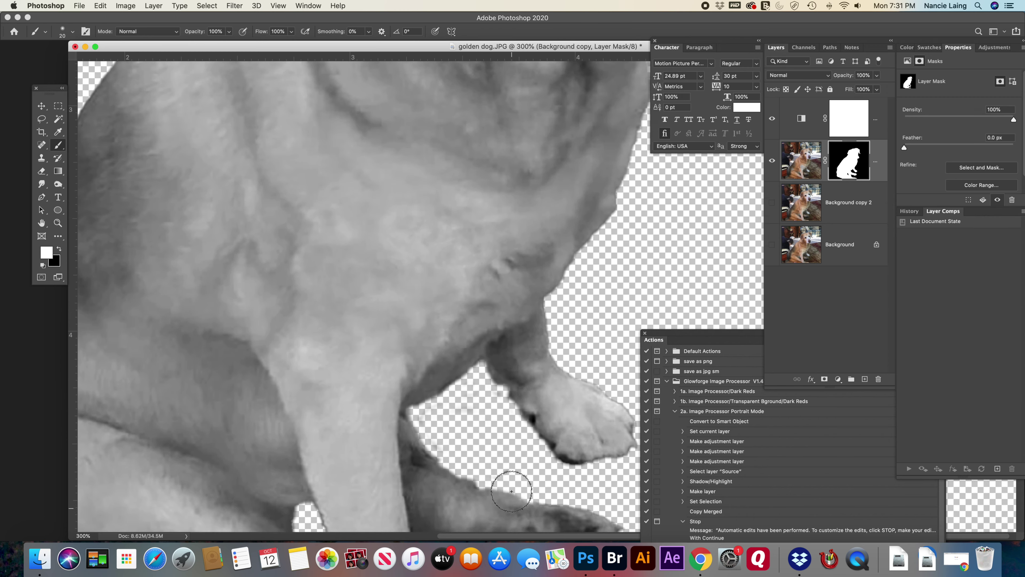
pyautogui.scroll(4, 610, 320)
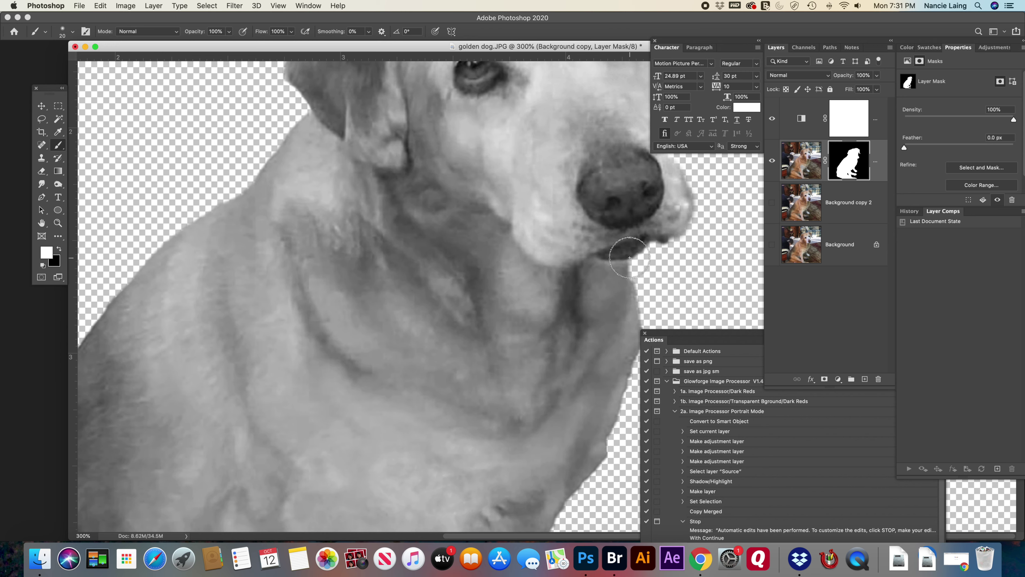
pyautogui.click(772, 202)
pyautogui.click(772, 202)
pyautogui.click(771, 203)
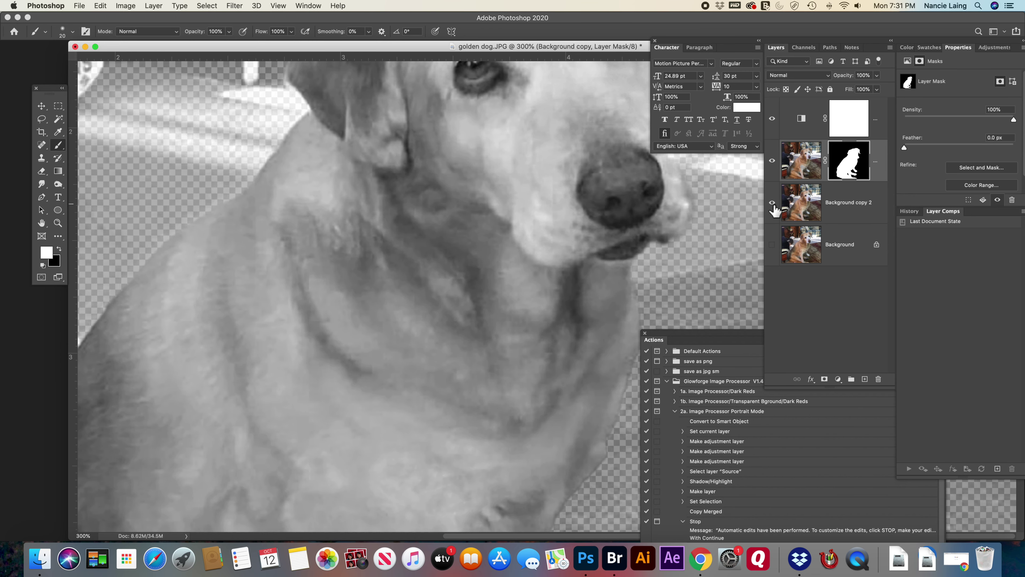
pyautogui.click(772, 202)
pyautogui.click(771, 203)
pyautogui.click(772, 203)
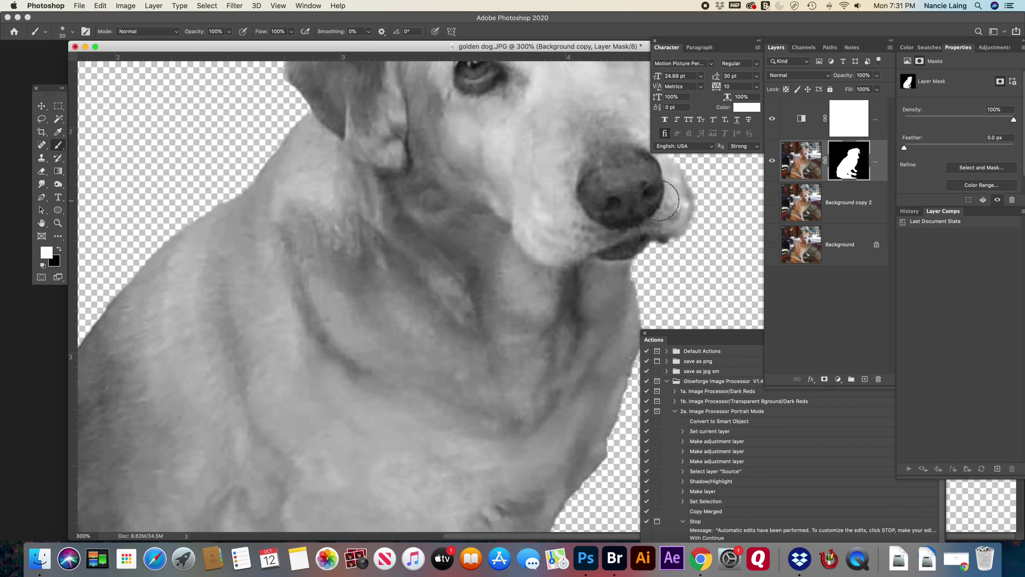
pyautogui.click(771, 203)
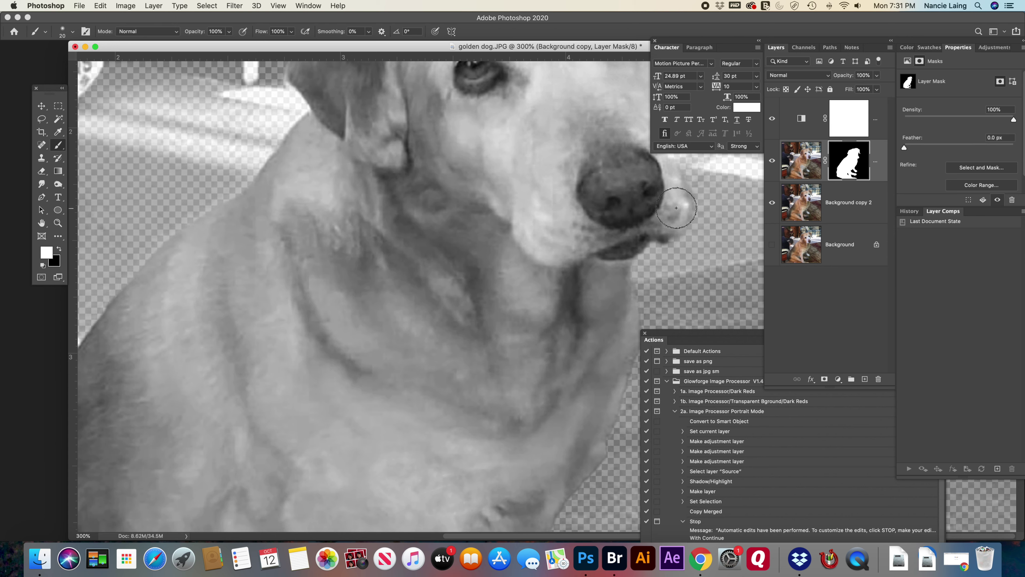
pyautogui.click(772, 203)
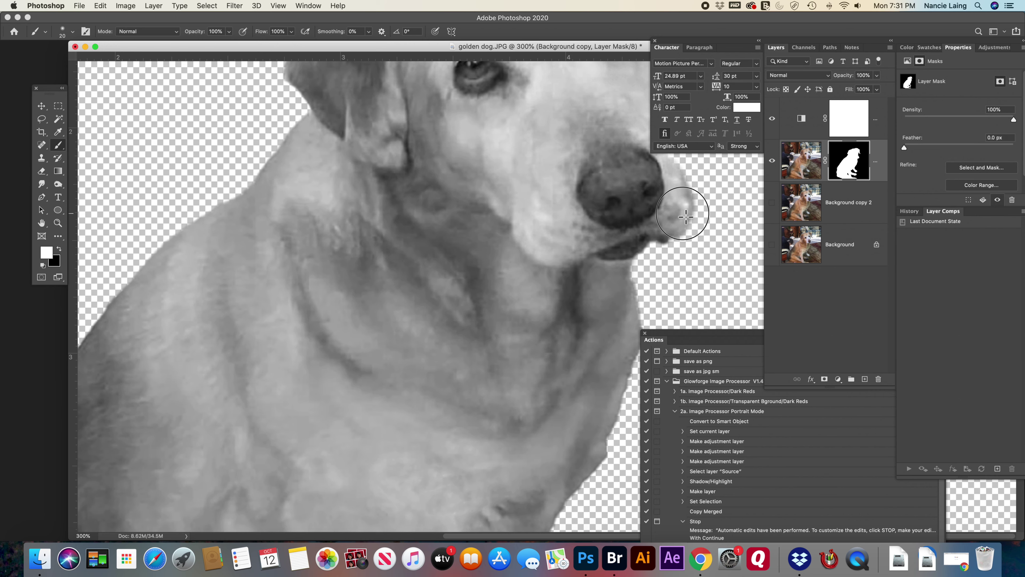
pyautogui.scroll(10, 678, 206)
pyautogui.scroll(1, 656, 201)
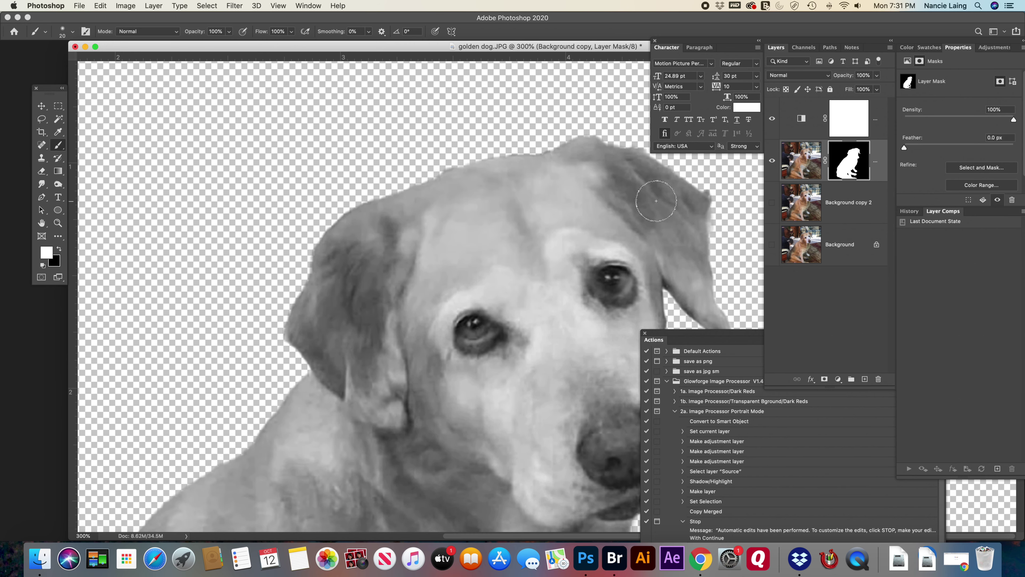
pyautogui.scroll(-2, 656, 201)
pyautogui.press('super+minus')
pyautogui.press('super+minus')
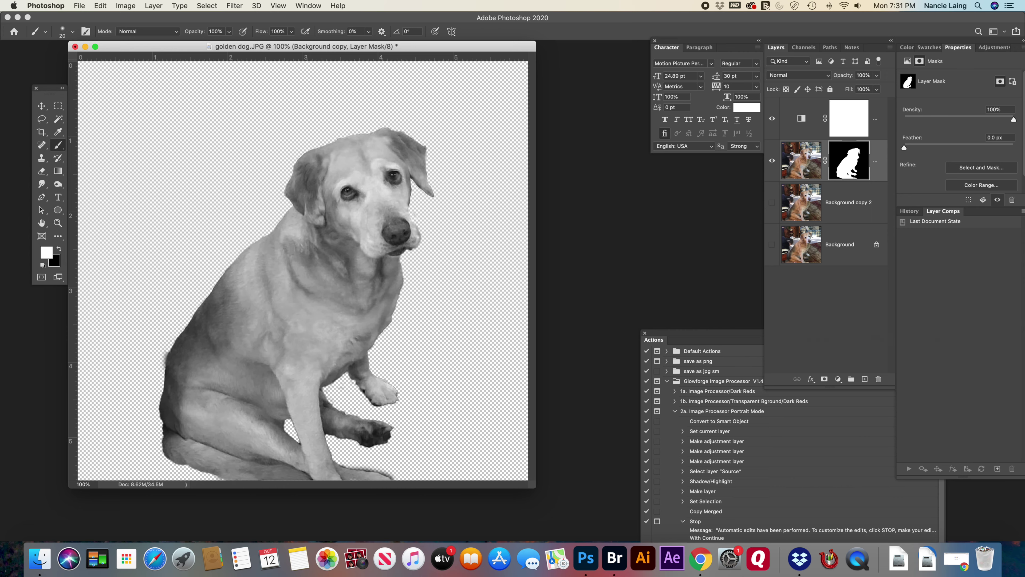
# Paint black on the Background copy layer mask with the Brush at 300% zoom to remove the stray tuft along the lower back's outer edge.
pyautogui.click(61, 225)
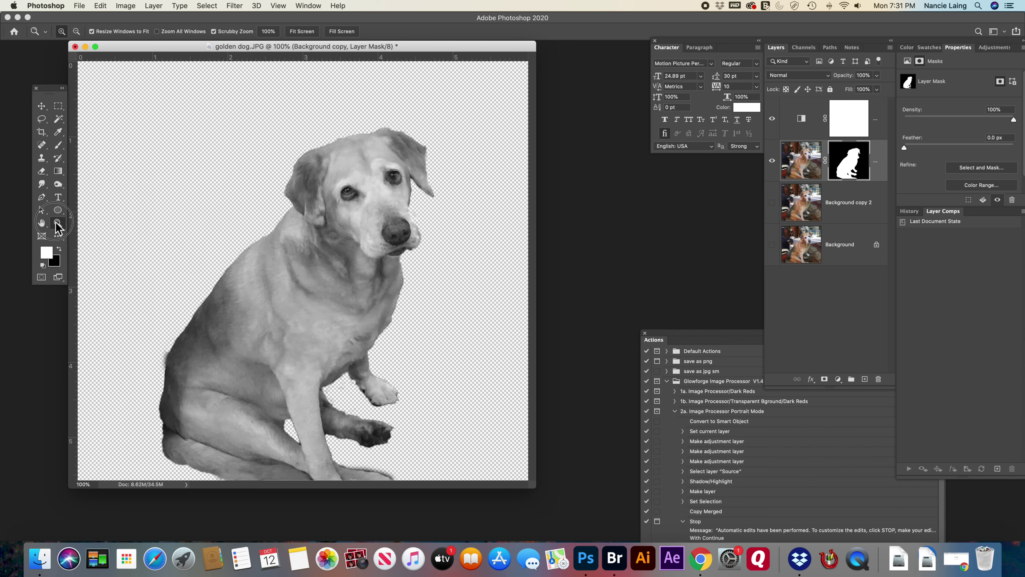
pyautogui.click(166, 393)
pyautogui.click(282, 336)
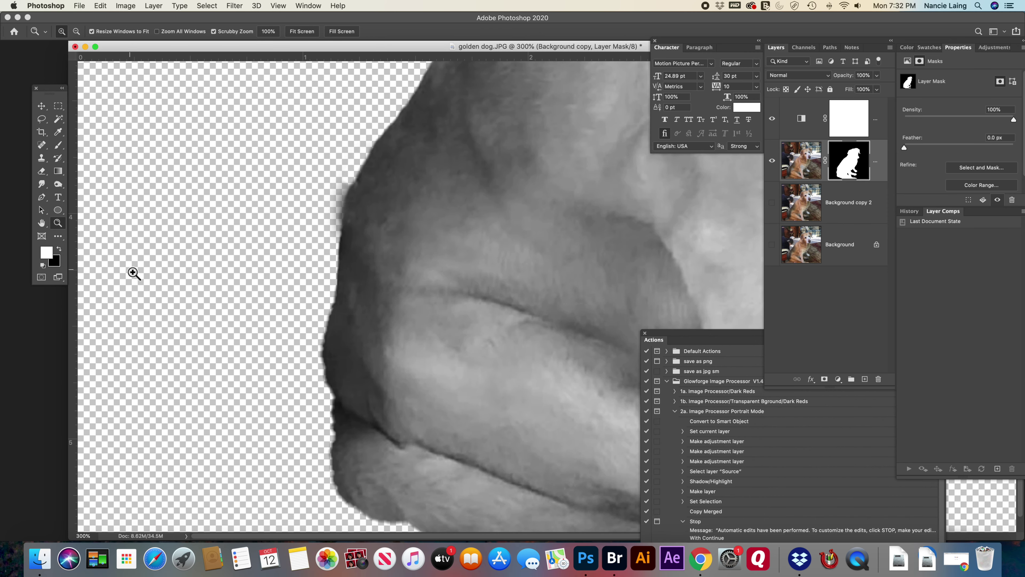
pyautogui.click(59, 249)
pyautogui.click(58, 148)
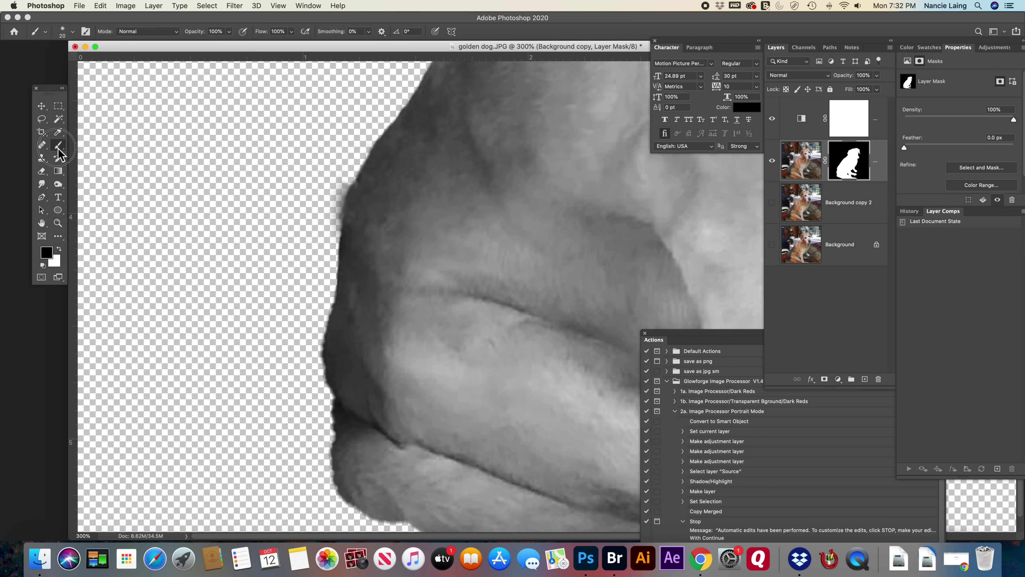
pyautogui.moveTo(346, 158); pyautogui.dragTo(333, 255)
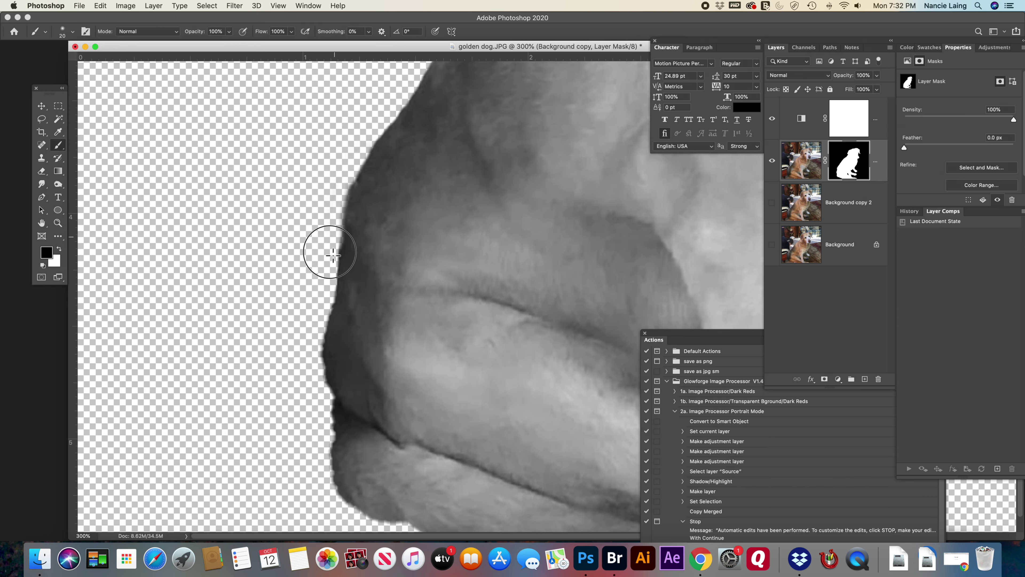
pyautogui.press('super+1')
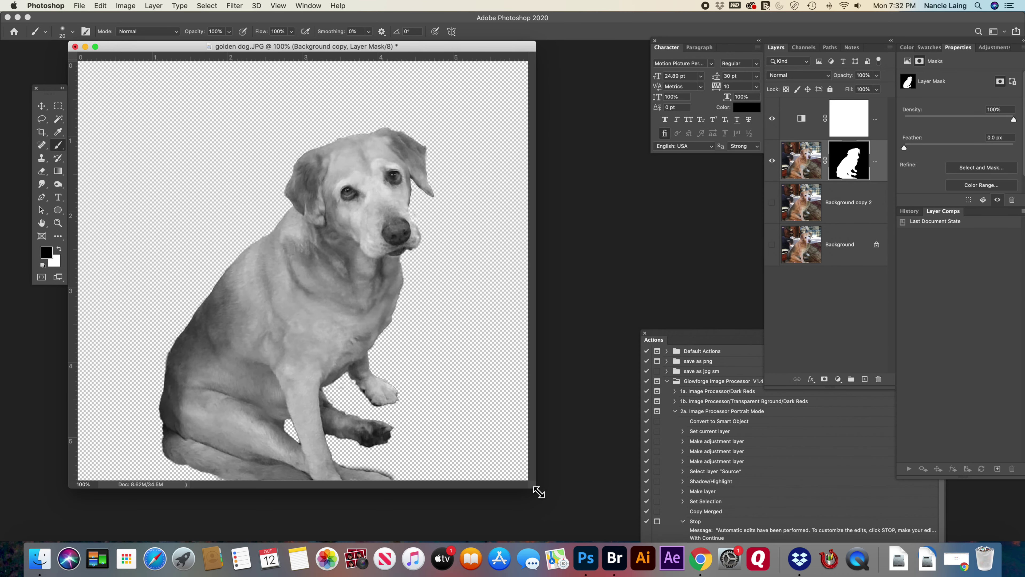
# Lighten the dark fur on the back and hind paw of the Background copy image with a size 100 Dodge tool, Shadows range, 31% exposure.
pyautogui.moveTo(539, 492); pyautogui.dragTo(573, 529)
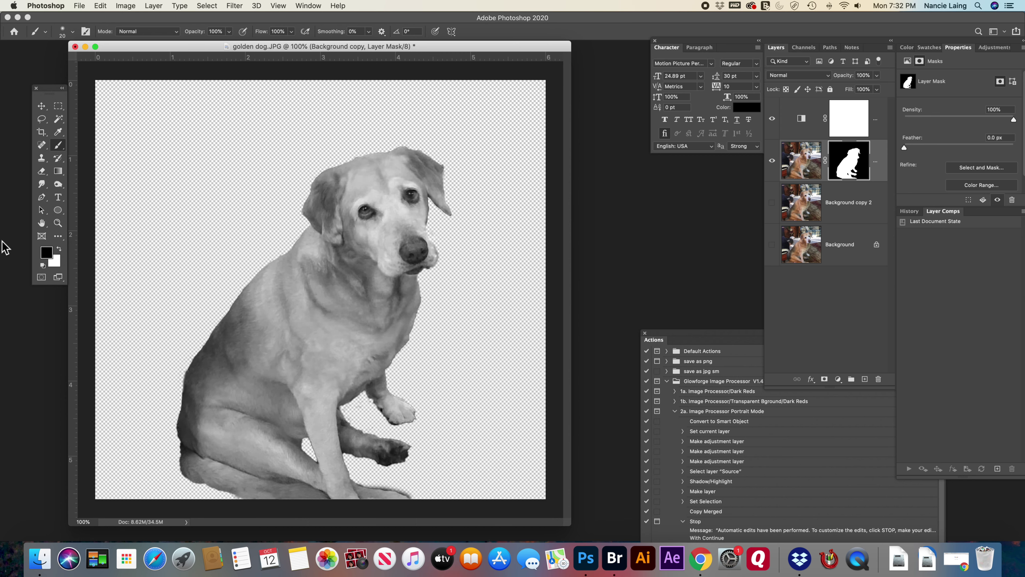
pyautogui.click(61, 183)
pyautogui.click(60, 189)
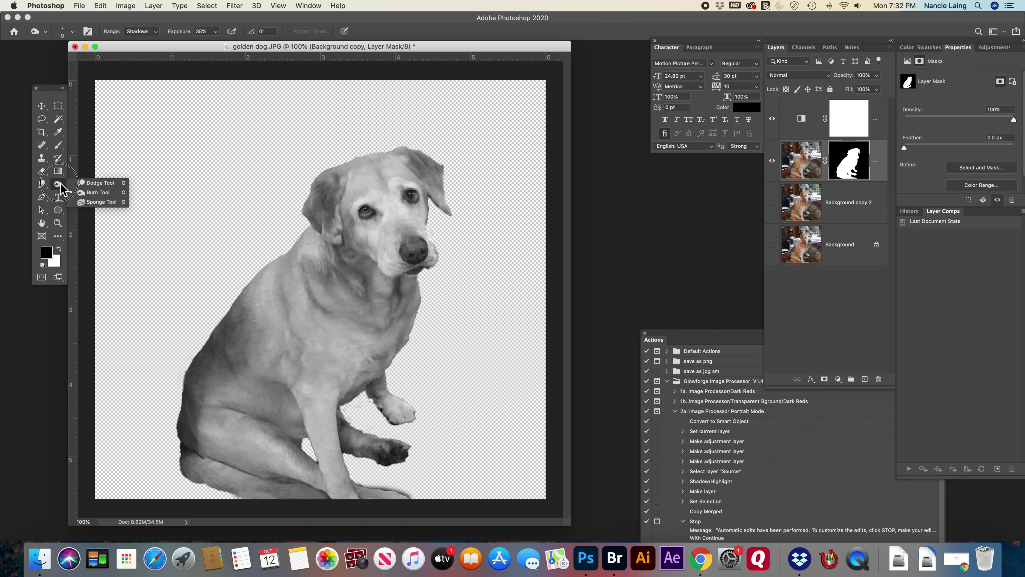
pyautogui.click(121, 185)
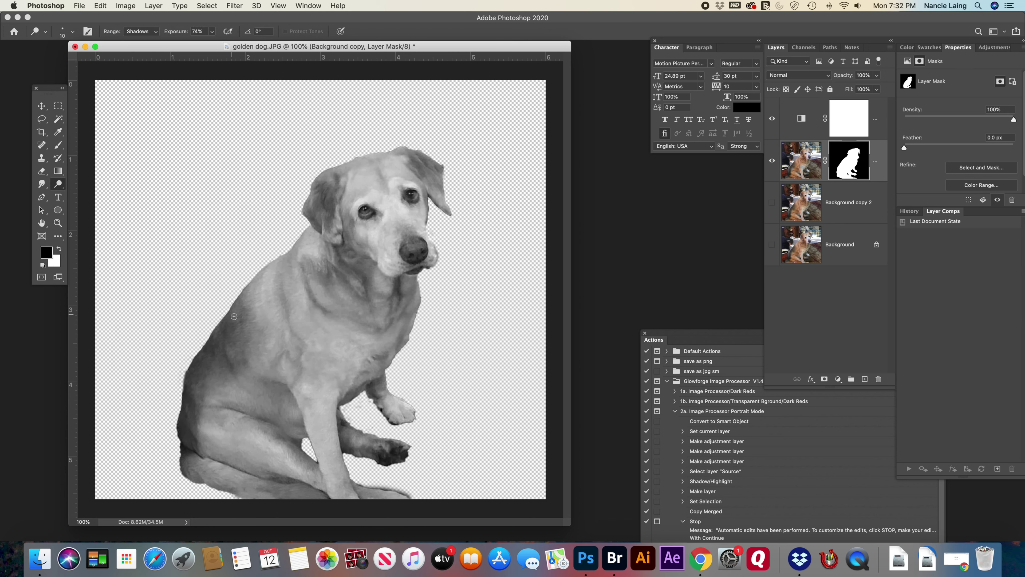
pyautogui.press(']')
pyautogui.press(']')
pyautogui.press(']')
pyautogui.press(']')
pyautogui.press(']')
pyautogui.press(']')
pyautogui.press(']')
pyautogui.press(']')
pyautogui.click(212, 32)
pyautogui.click(198, 43)
pyautogui.click(804, 162)
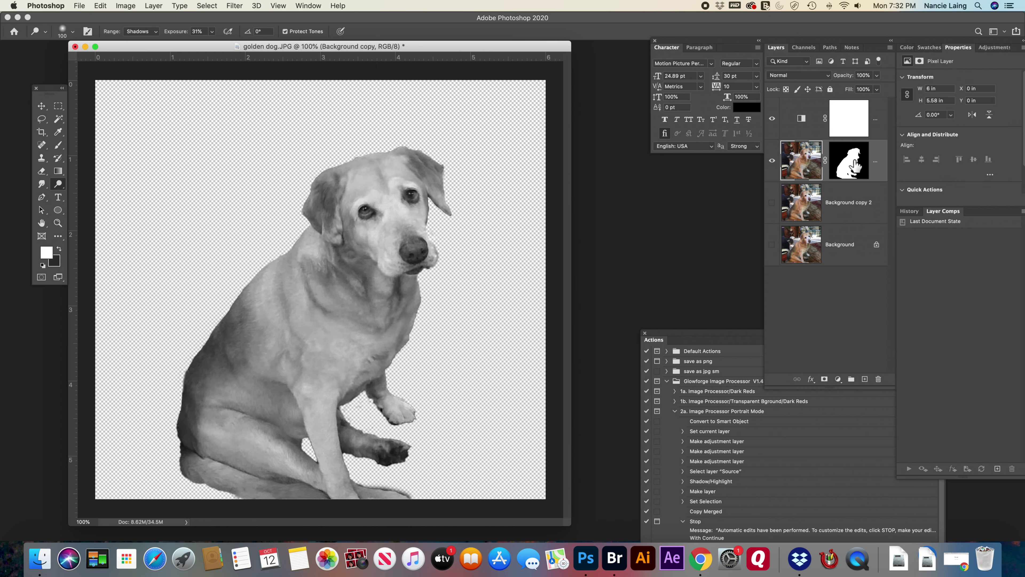
pyautogui.moveTo(236, 336)
pyautogui.mouseDown()
pyautogui.moveTo(193, 415)
pyautogui.moveTo(247, 309)
pyautogui.moveTo(225, 358)
pyautogui.moveTo(226, 323)
pyautogui.moveTo(209, 354)
pyautogui.moveTo(236, 303)
pyautogui.moveTo(198, 398)
pyautogui.mouseUp()
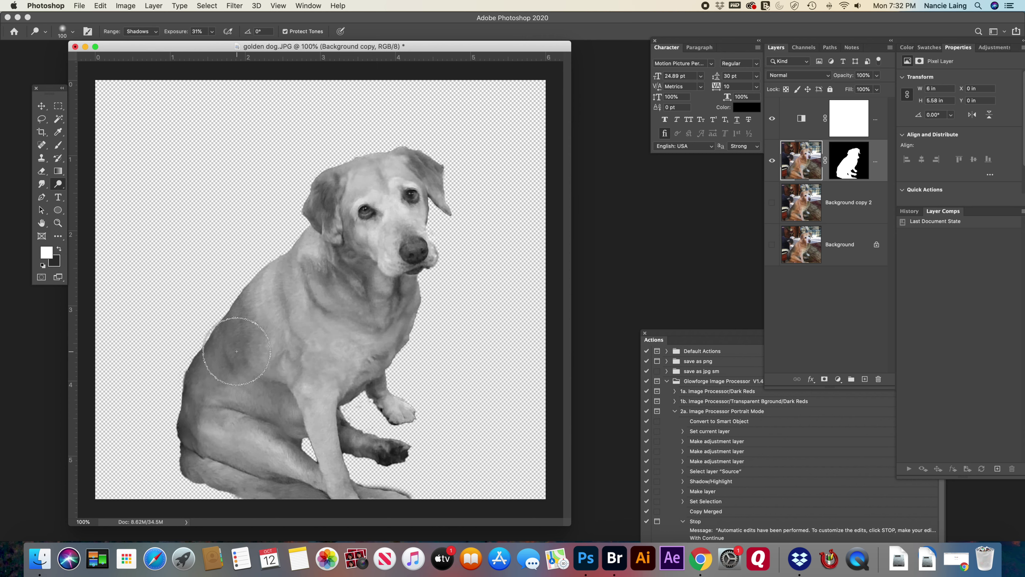
pyautogui.moveTo(236, 351)
pyautogui.mouseDown()
pyautogui.moveTo(253, 291)
pyautogui.moveTo(184, 401)
pyautogui.moveTo(200, 359)
pyautogui.moveTo(182, 379)
pyautogui.mouseUp()
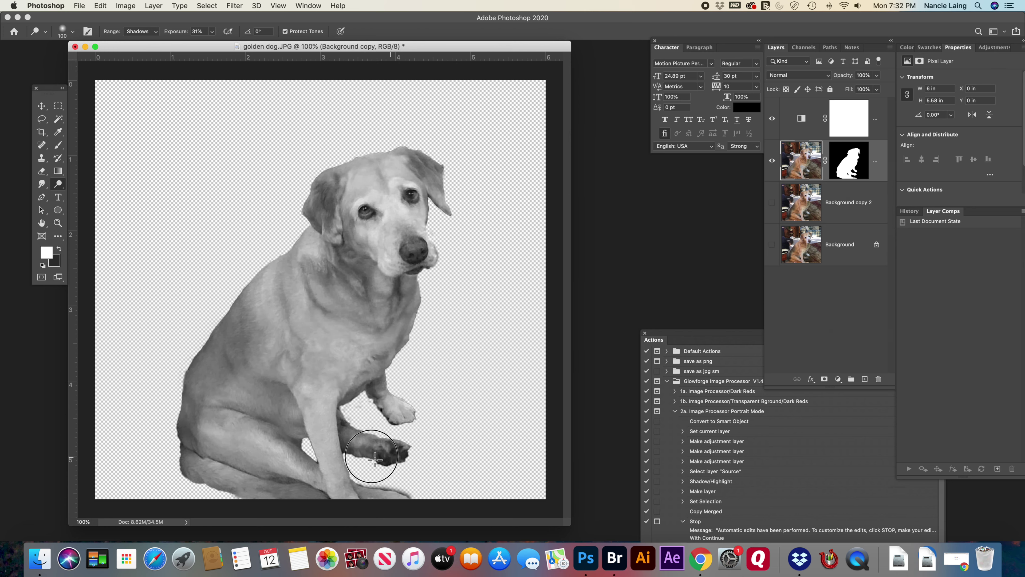
pyautogui.moveTo(374, 460)
pyautogui.mouseDown()
pyautogui.moveTo(396, 461)
pyautogui.moveTo(403, 450)
pyautogui.moveTo(390, 465)
pyautogui.moveTo(361, 441)
pyautogui.moveTo(401, 461)
pyautogui.moveTo(371, 449)
pyautogui.mouseUp()
pyautogui.moveTo(339, 430)
pyautogui.mouseDown()
pyautogui.moveTo(332, 423)
pyautogui.moveTo(341, 430)
pyautogui.mouseUp()
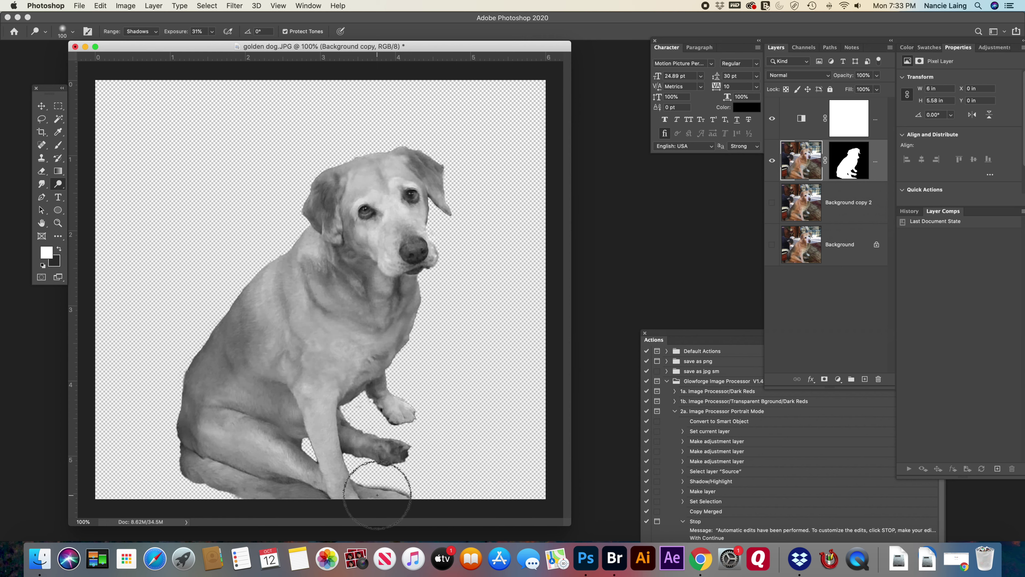
# Compare the retouched Background copy with the unedited Background copy 2 by toggling their visibility, ending with only the cut-out dog shown.
pyautogui.click(772, 160)
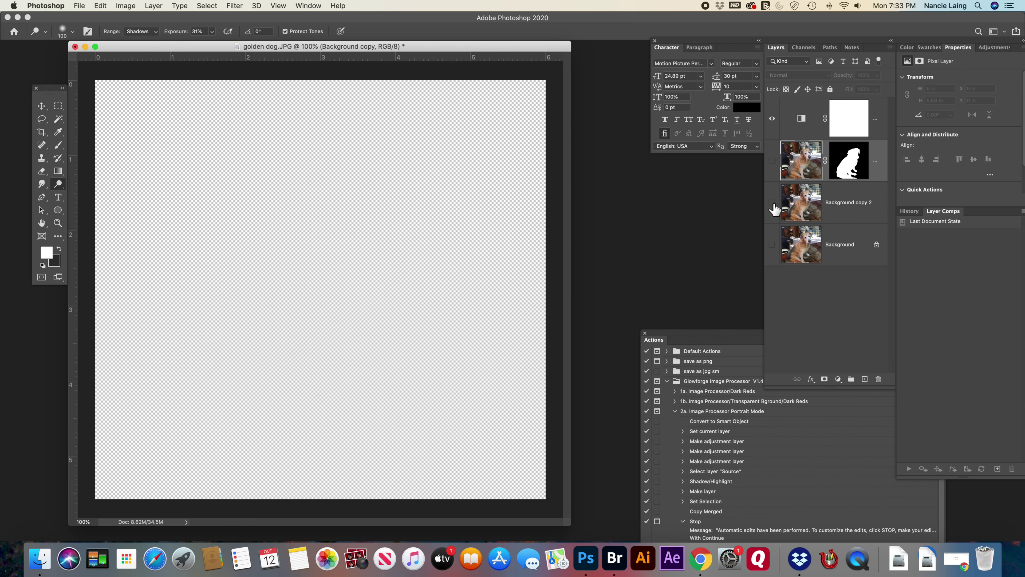
pyautogui.click(771, 202)
pyautogui.click(846, 213)
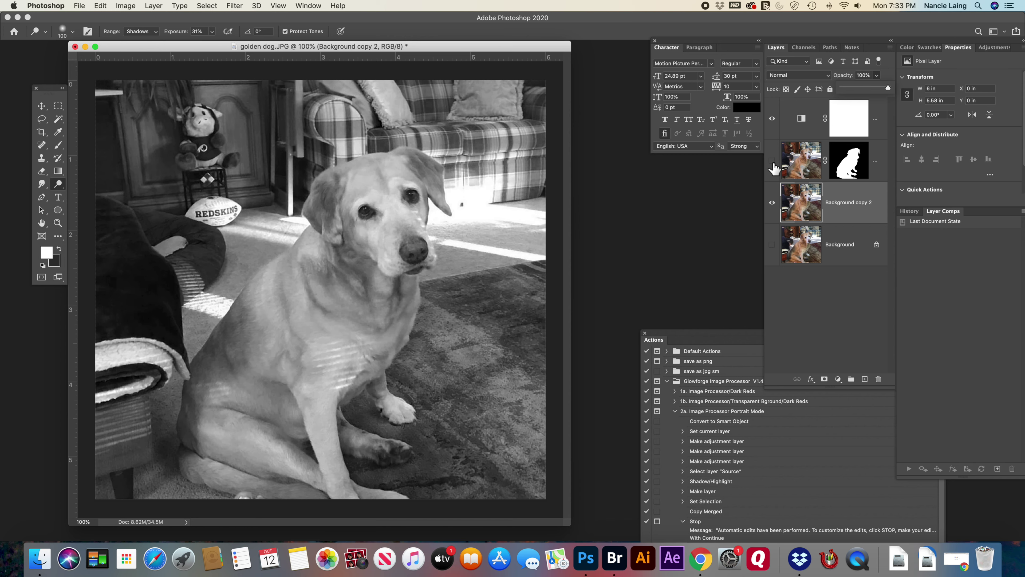
pyautogui.click(772, 161)
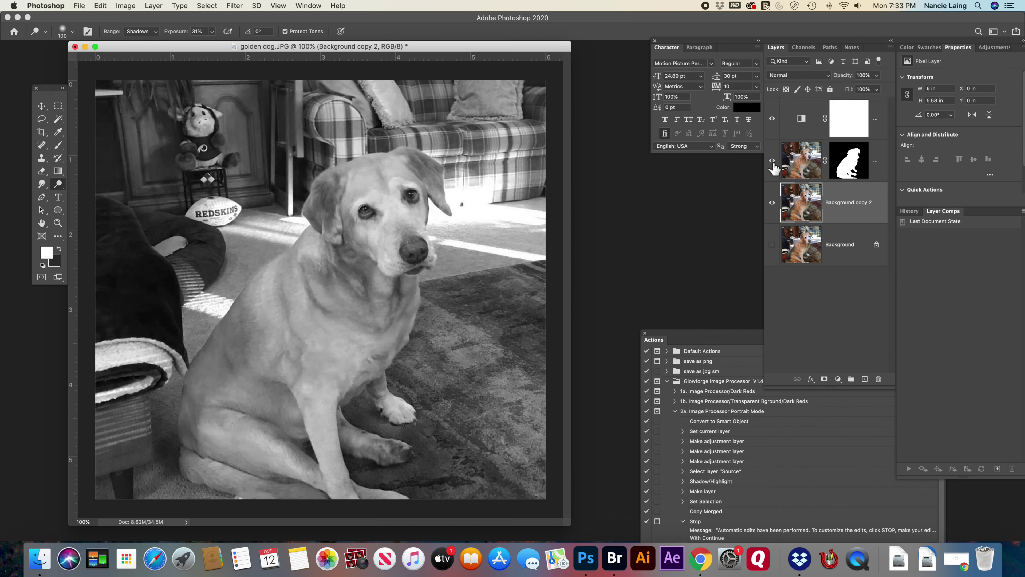
pyautogui.click(772, 161)
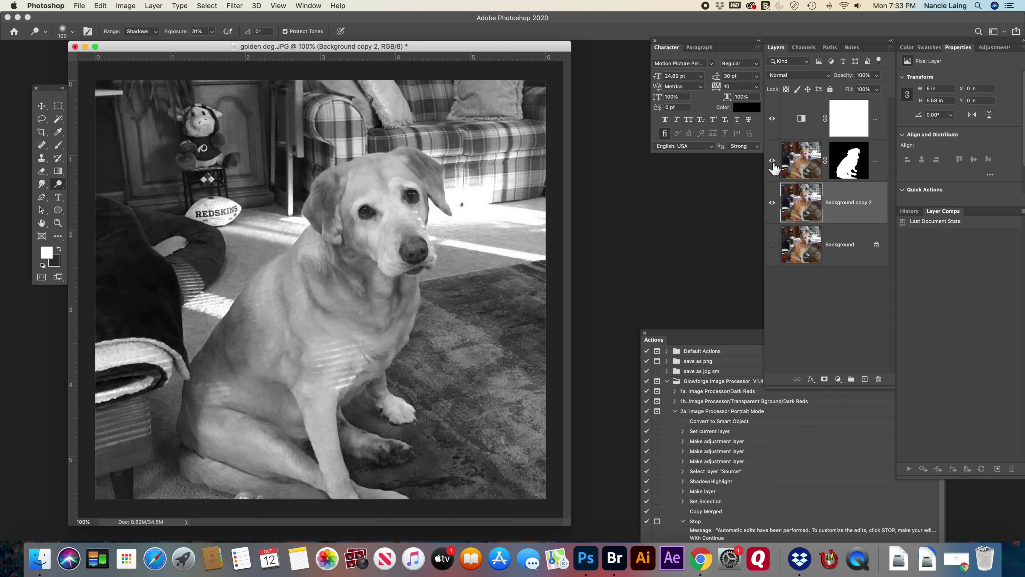
pyautogui.click(772, 161)
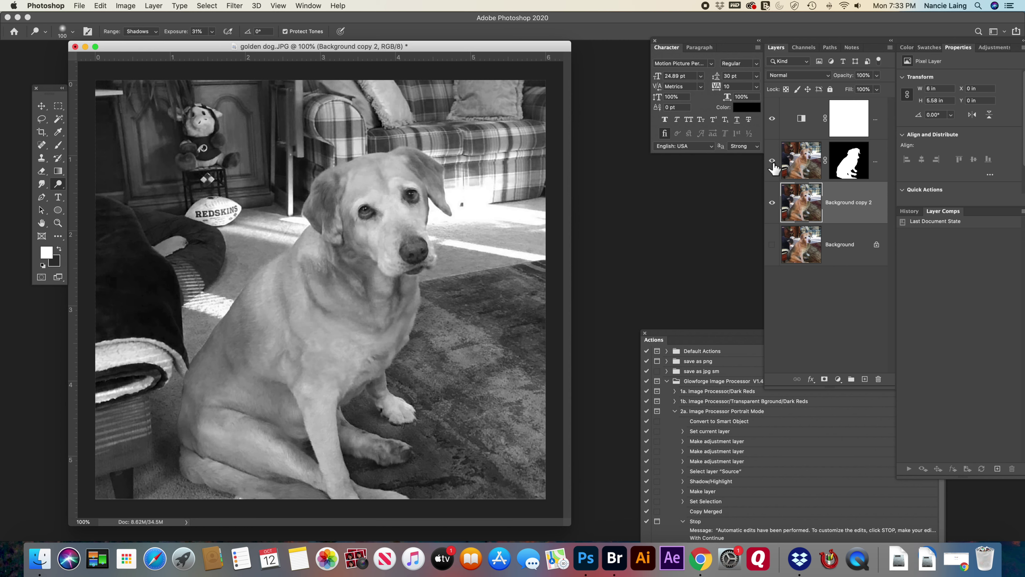
pyautogui.click(772, 161)
pyautogui.click(772, 160)
pyautogui.click(772, 160)
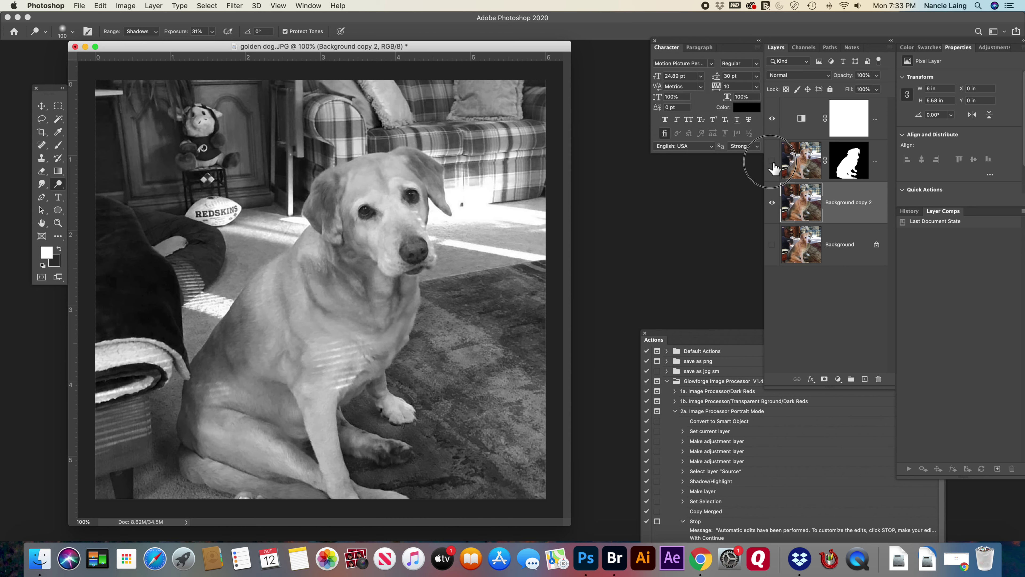
pyautogui.click(771, 161)
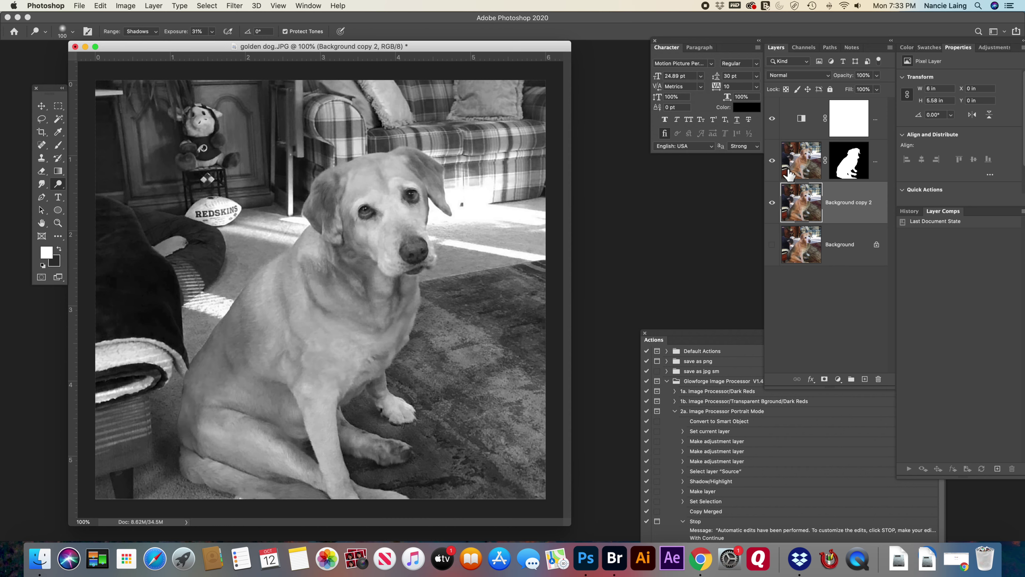
pyautogui.click(772, 202)
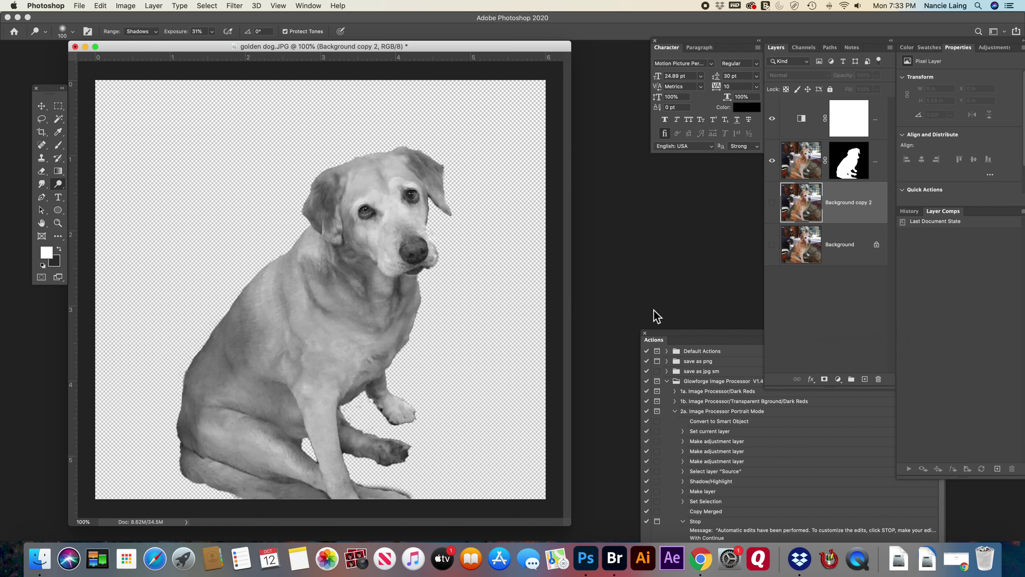
# Add a new layer above Background copy 2, and start extending the canvas with the Crop tool above the dog and on both sides.
pyautogui.click(865, 380)
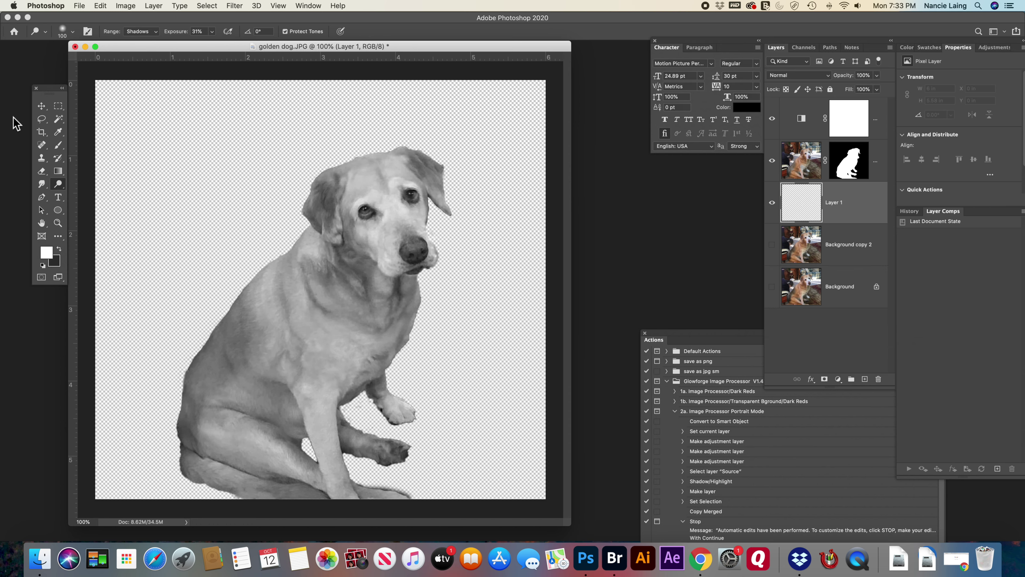
pyautogui.click(58, 105)
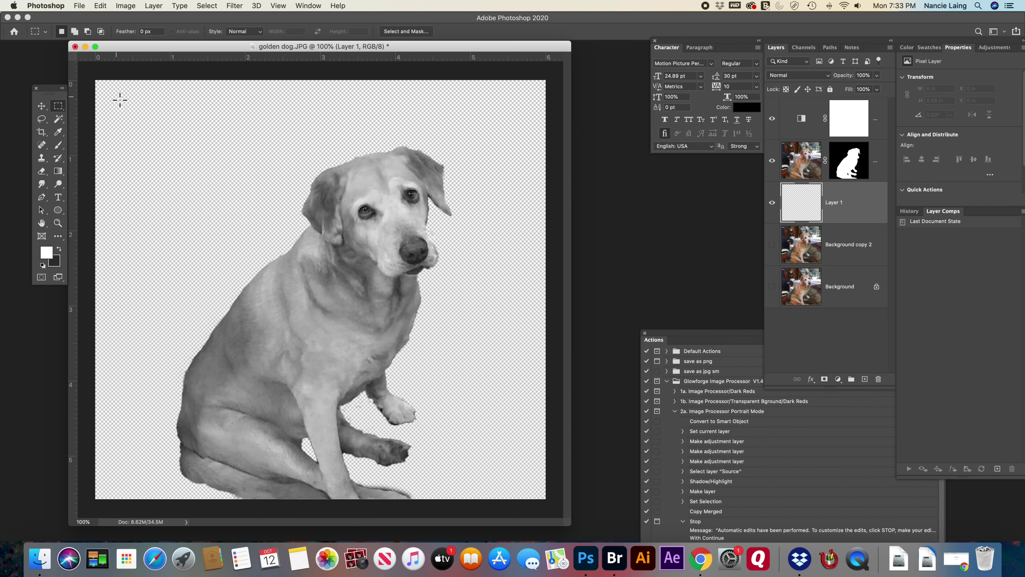
pyautogui.click(41, 132)
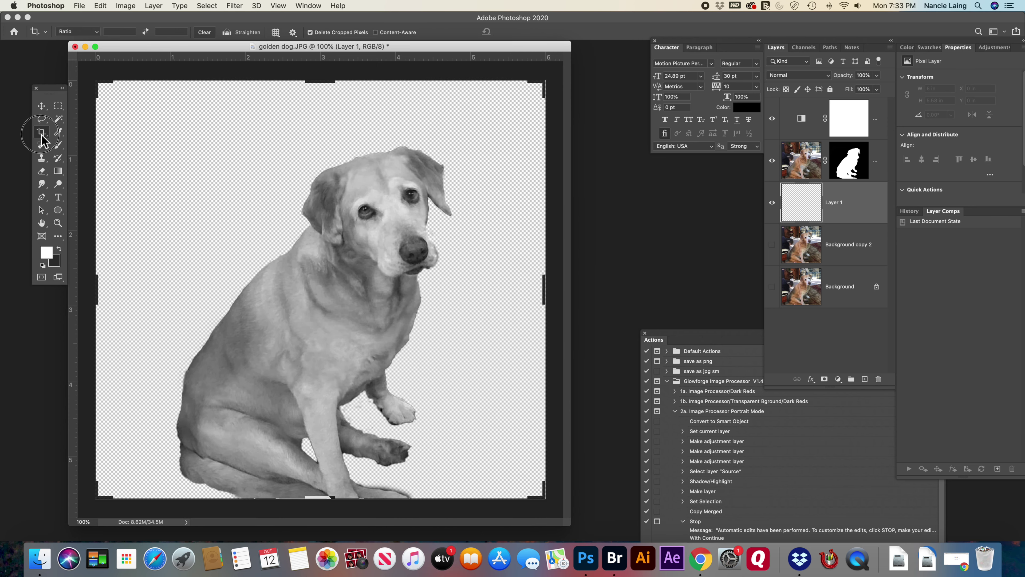
pyautogui.moveTo(323, 82); pyautogui.dragTo(323, 76)
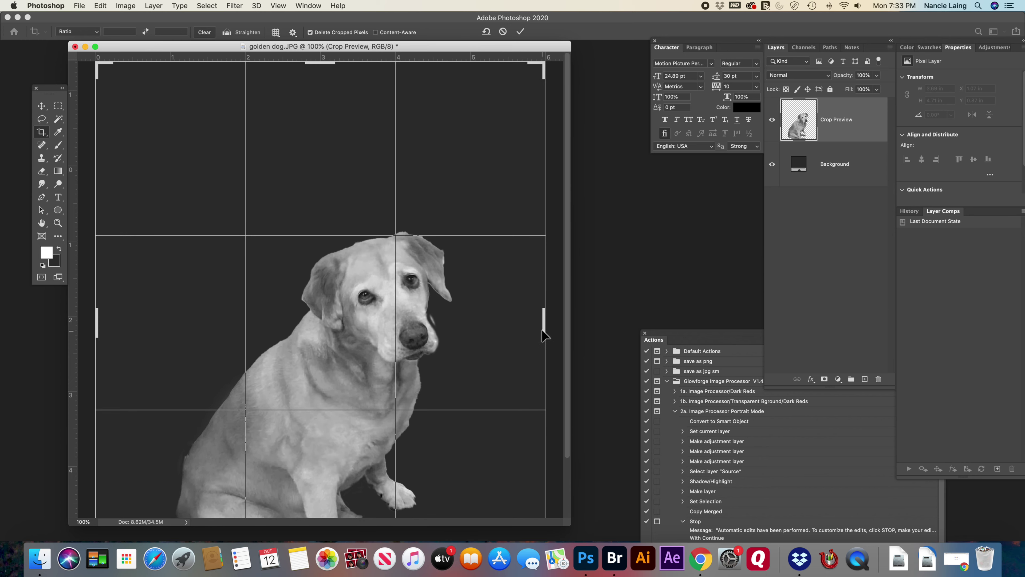
pyautogui.moveTo(542, 334); pyautogui.dragTo(354, 339)
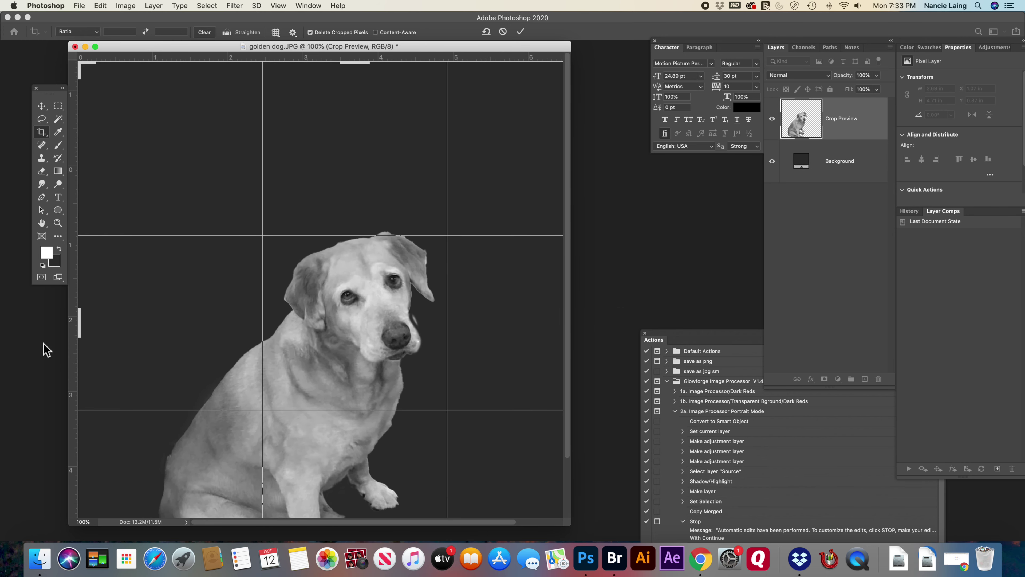
pyautogui.moveTo(82, 326); pyautogui.dragTo(143, 335)
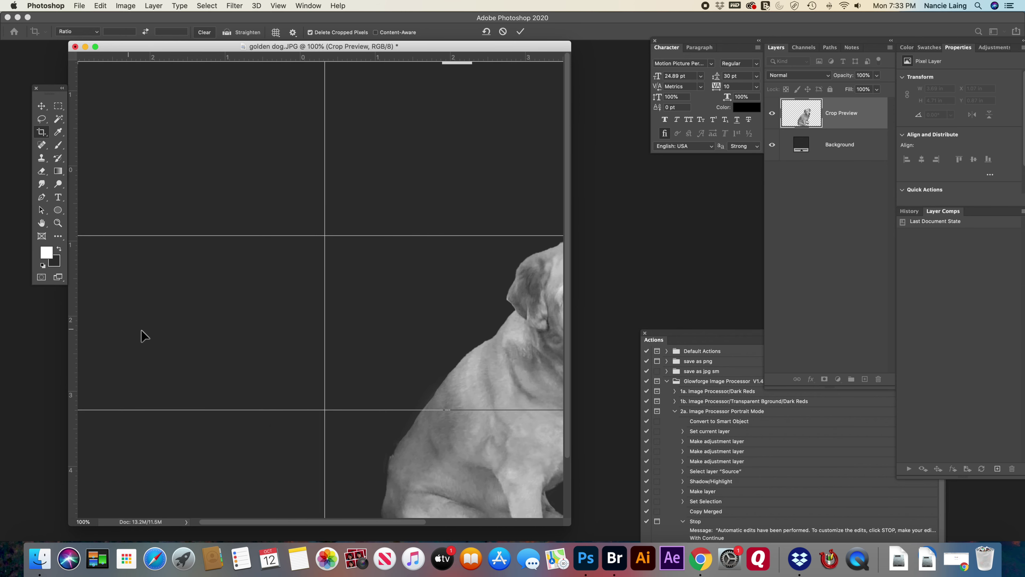
pyautogui.scroll(-3, 418, 350)
pyautogui.hscroll(6, 418, 350)
pyautogui.hscroll(-3, 333, 313)
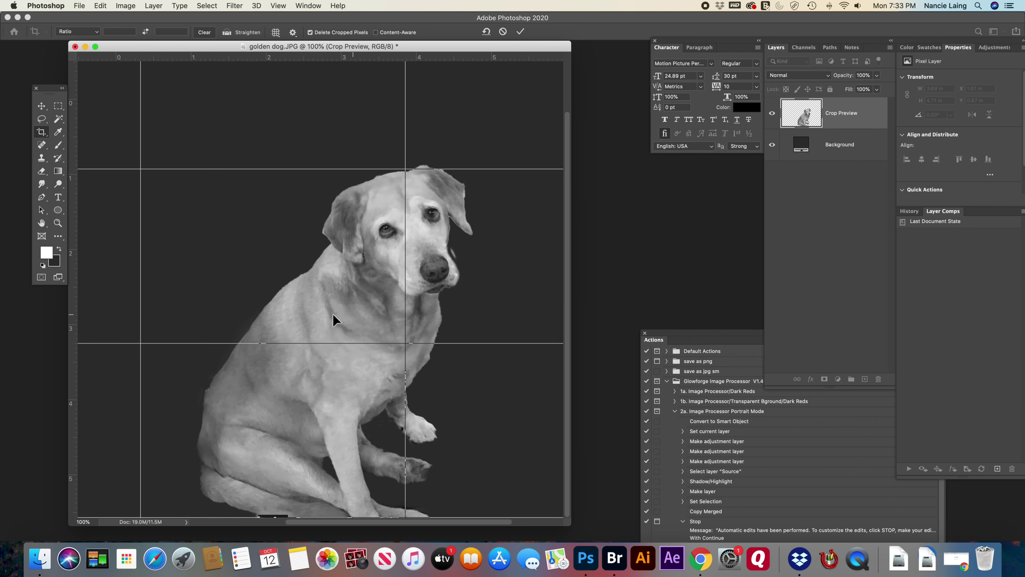
# Extend the crop boundary below the dog so the canvas is roughly square with space all around, and apply the crop.
pyautogui.moveTo(571, 530); pyautogui.dragTo(586, 361)
pyautogui.scroll(-5, 470, 309)
pyautogui.hscroll(-3, 470, 309)
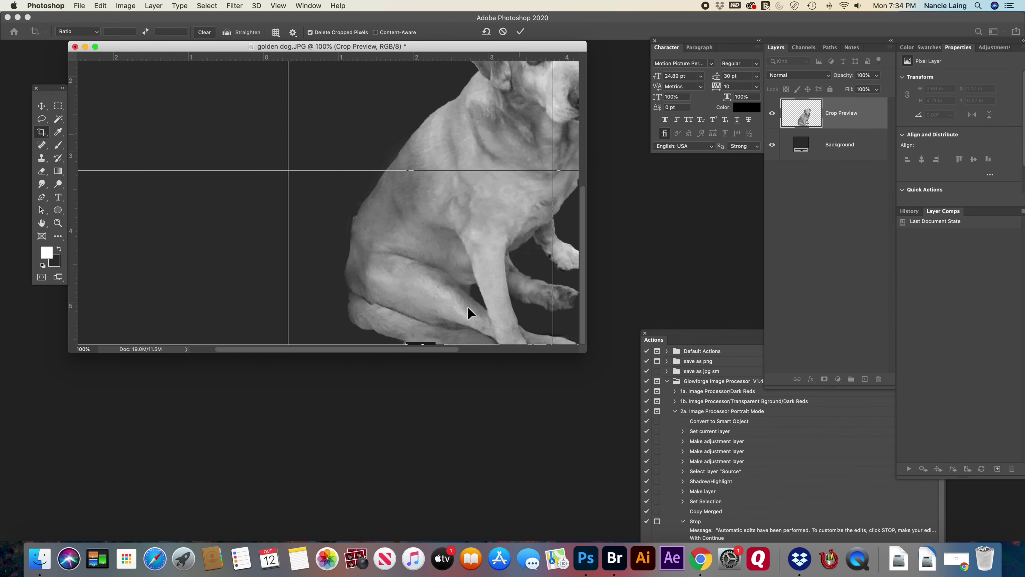
pyautogui.moveTo(478, 347)
pyautogui.mouseDown()
pyautogui.moveTo(469, 401)
pyautogui.moveTo(483, 351)
pyautogui.moveTo(464, 339)
pyautogui.mouseUp()
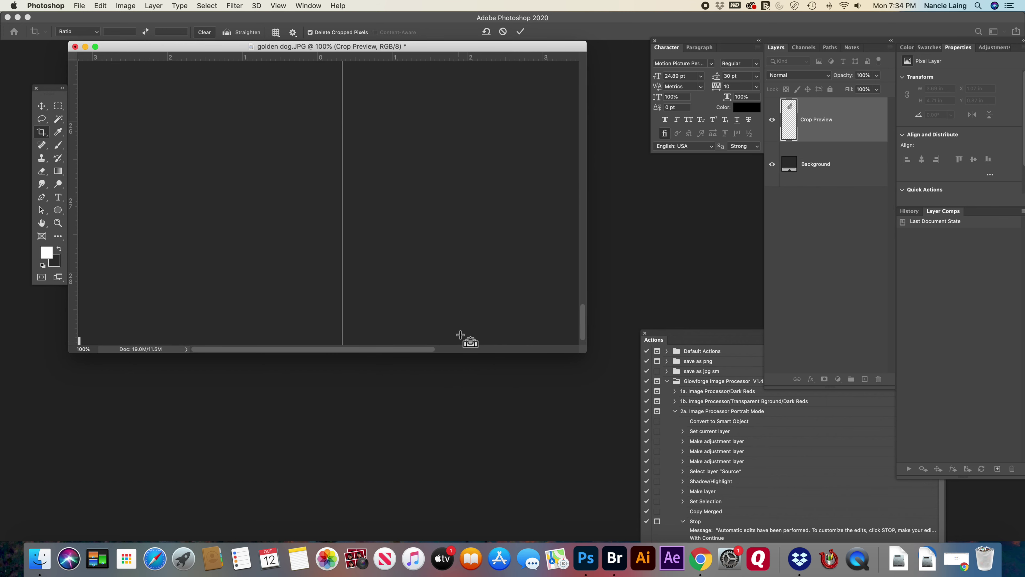
pyautogui.press('super+minus')
pyautogui.press('super+minus')
pyautogui.press('super+minus')
pyautogui.press('super+minus')
pyautogui.press('super+minus')
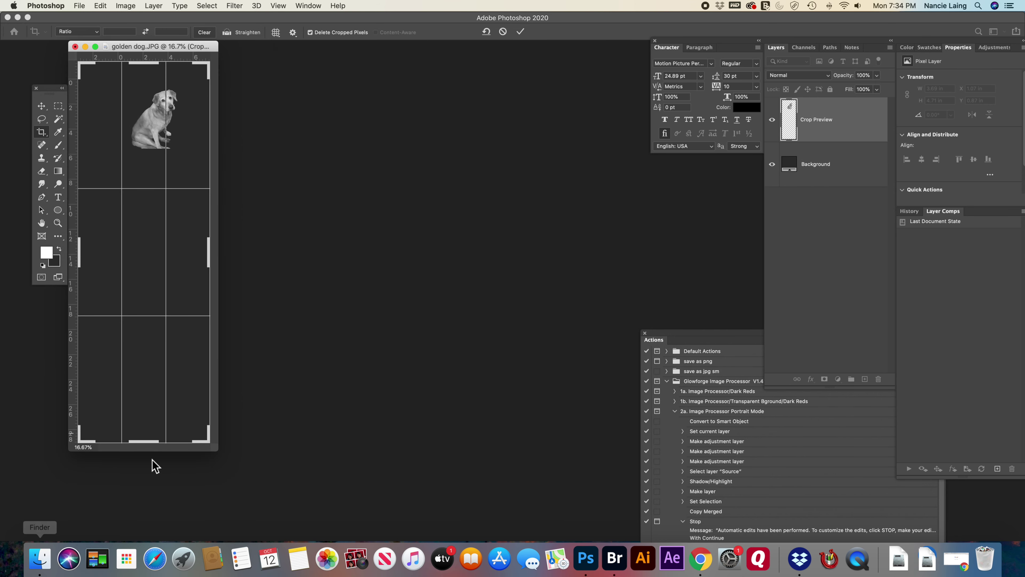
pyautogui.moveTo(149, 445); pyautogui.dragTo(153, 320)
pyautogui.moveTo(232, 216); pyautogui.dragTo(231, 218)
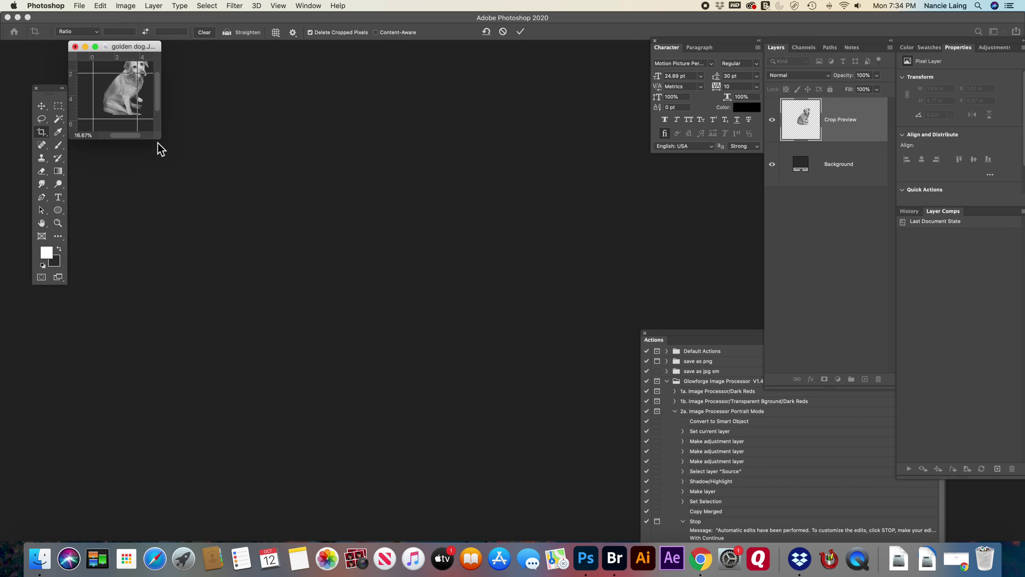
pyautogui.moveTo(162, 142); pyautogui.dragTo(599, 525)
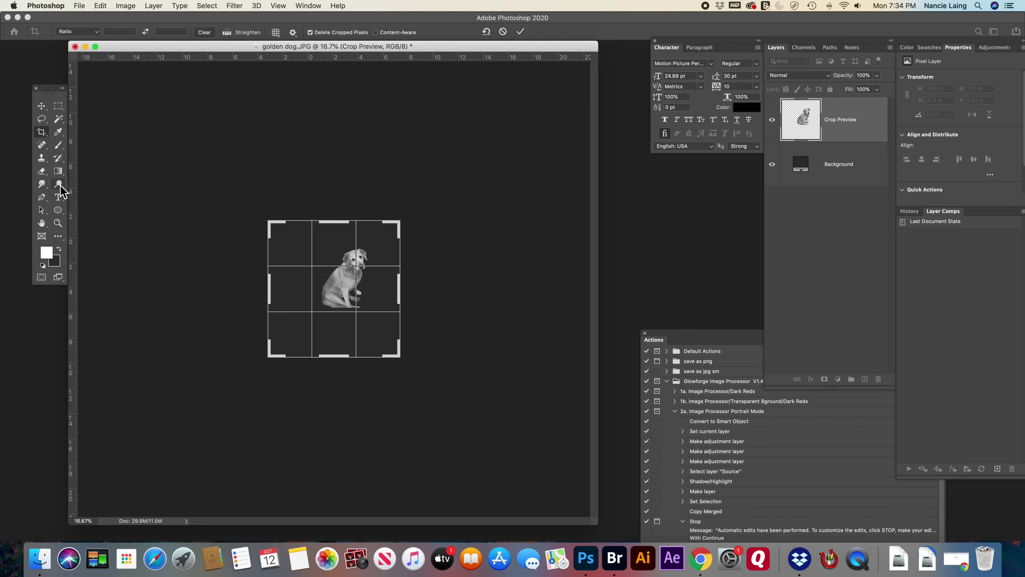
pyautogui.click(57, 222)
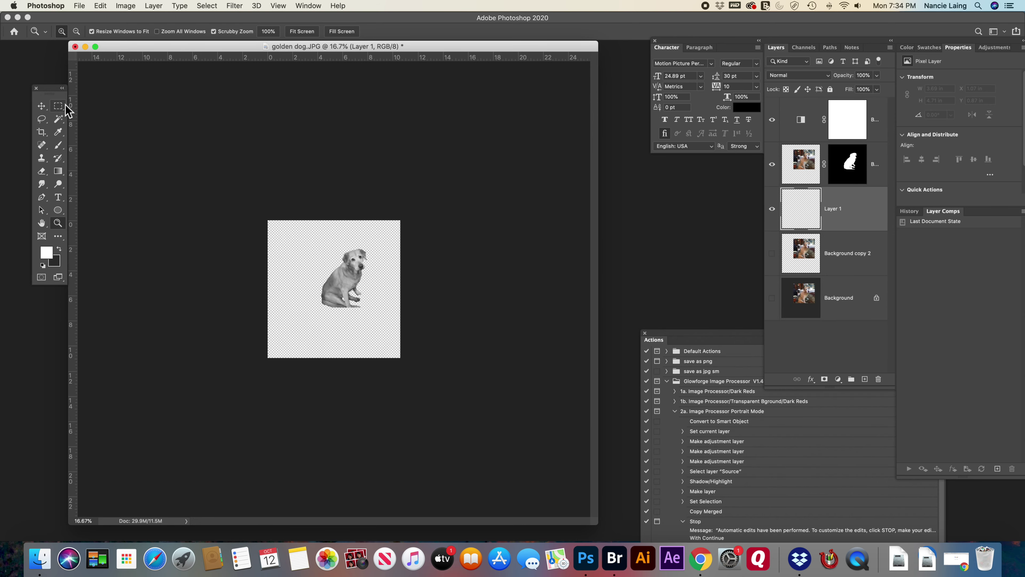
# Draw an elliptical selection about 5.89 in wide and 7.87 in high around the dog, and reposition it to surround the animal.
pyautogui.moveTo(65, 109); pyautogui.dragTo(107, 115)
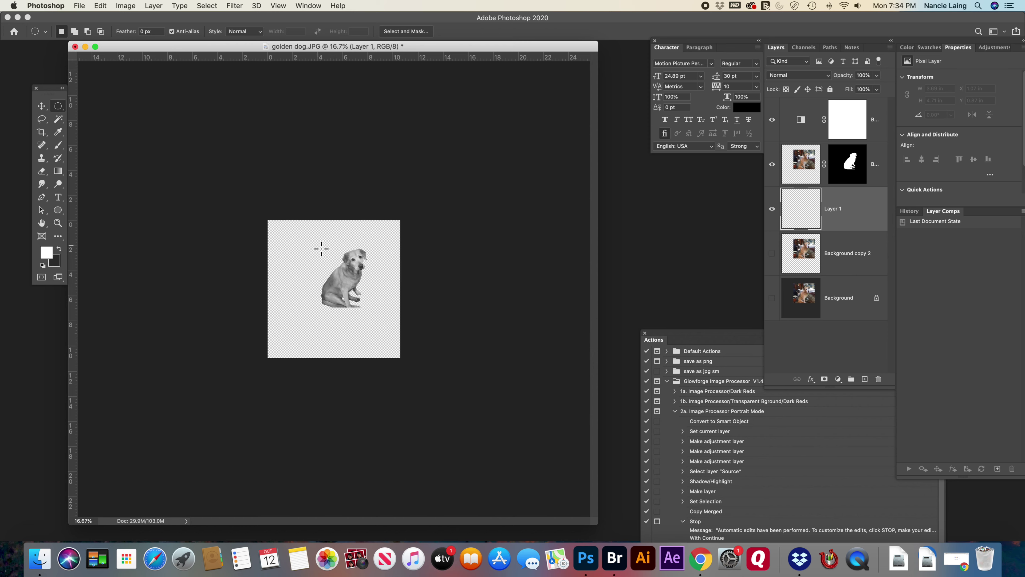
pyautogui.moveTo(306, 236); pyautogui.dragTo(381, 336)
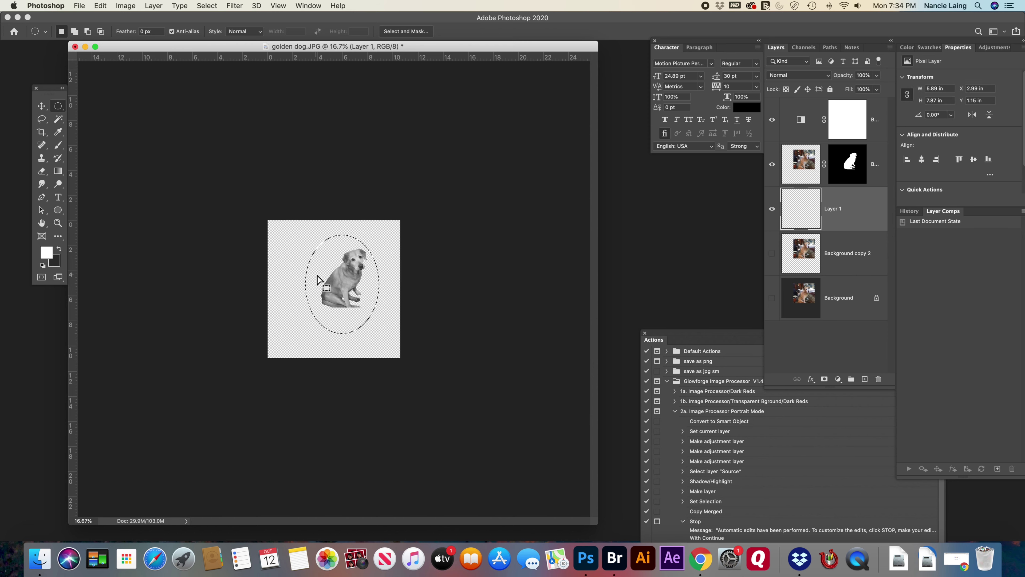
pyautogui.moveTo(318, 279); pyautogui.dragTo(324, 278)
# Transform the elliptical selection to about 100% width and 81% height so it fits more closely around the dog, and apply it.
pyautogui.click(206, 6)
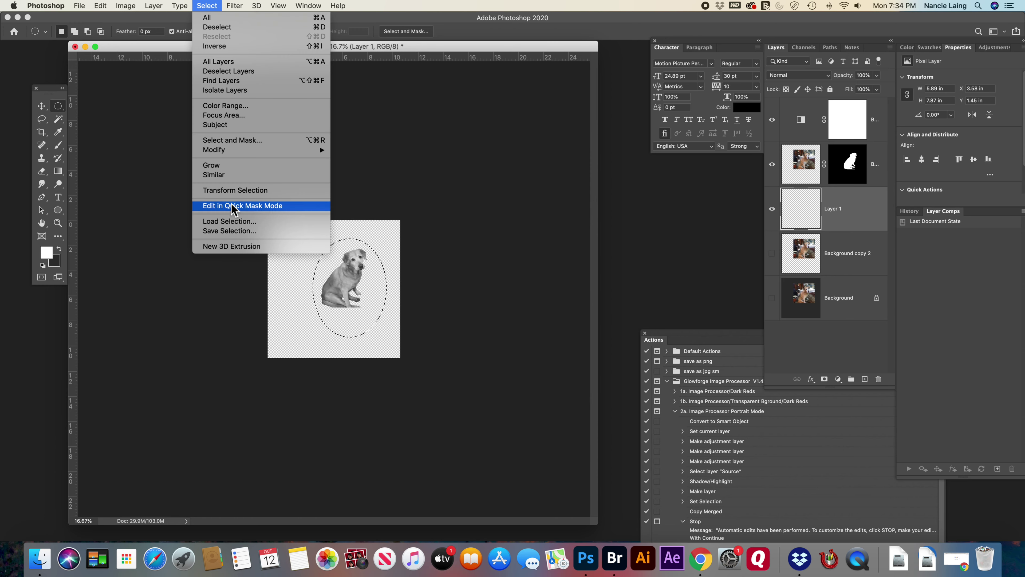
pyautogui.click(243, 193)
pyautogui.moveTo(388, 288); pyautogui.dragTo(382, 291)
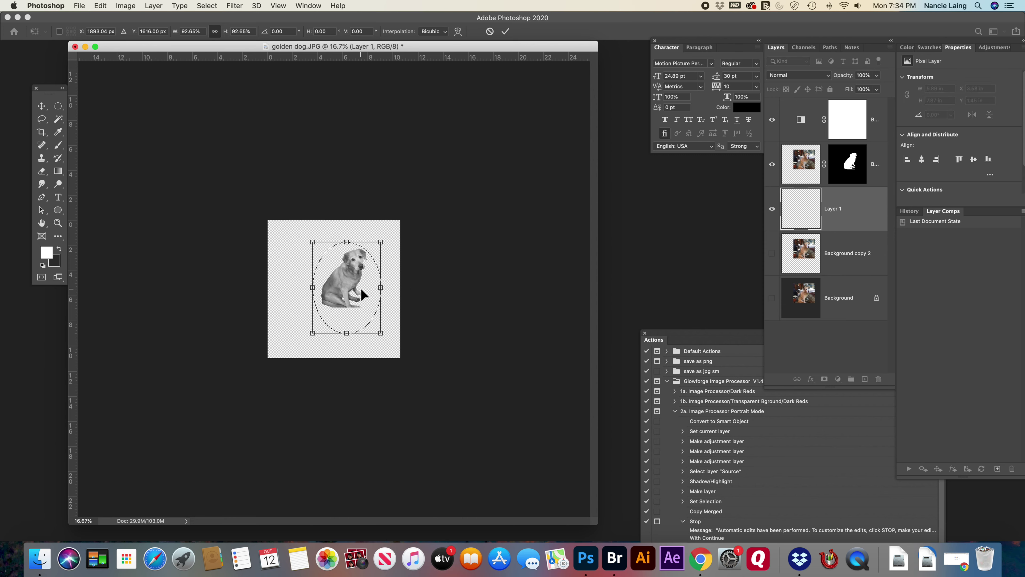
pyautogui.moveTo(381, 333); pyautogui.dragTo(383, 321)
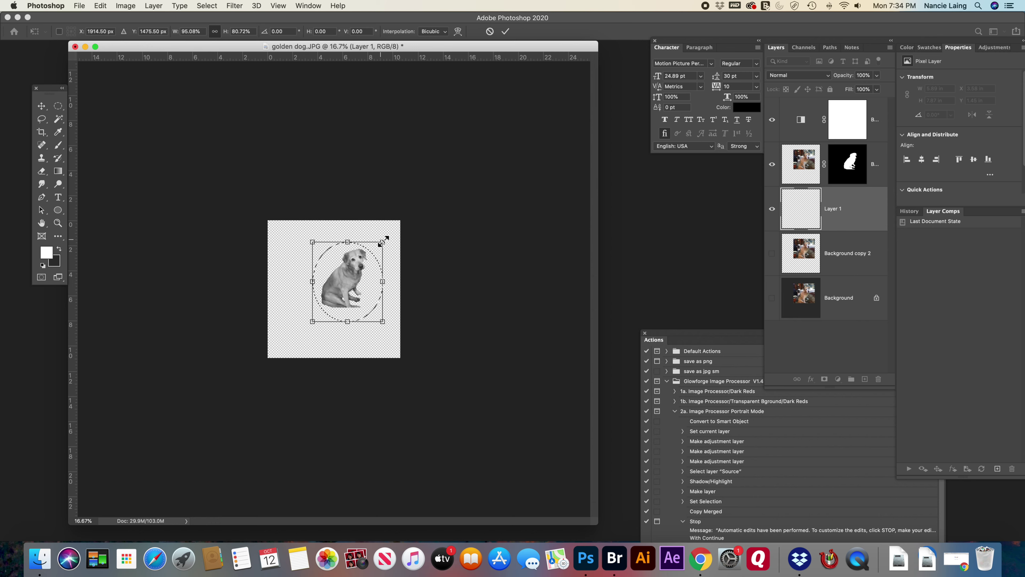
pyautogui.moveTo(382, 241); pyautogui.dragTo(386, 242)
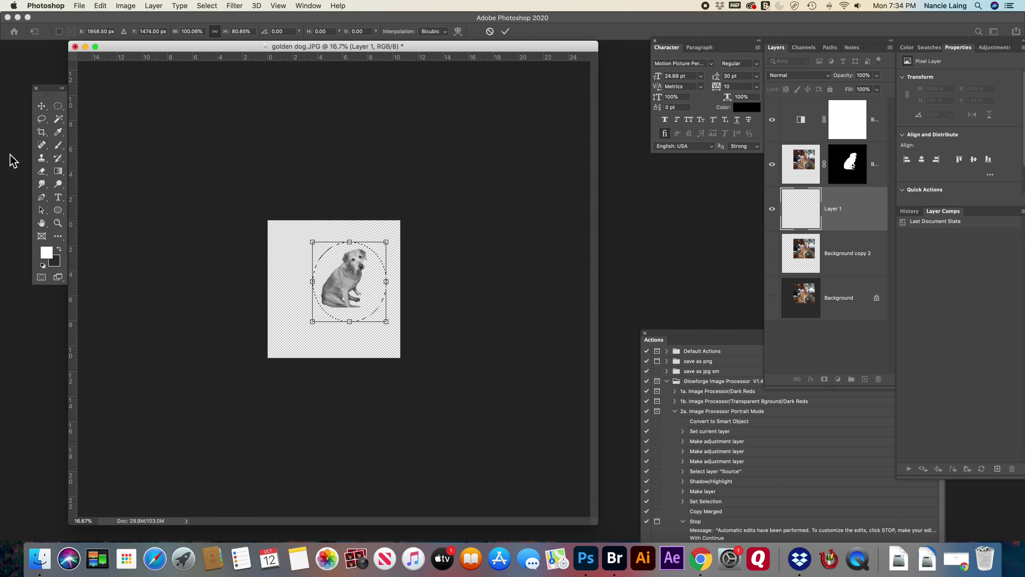
pyautogui.click(42, 106)
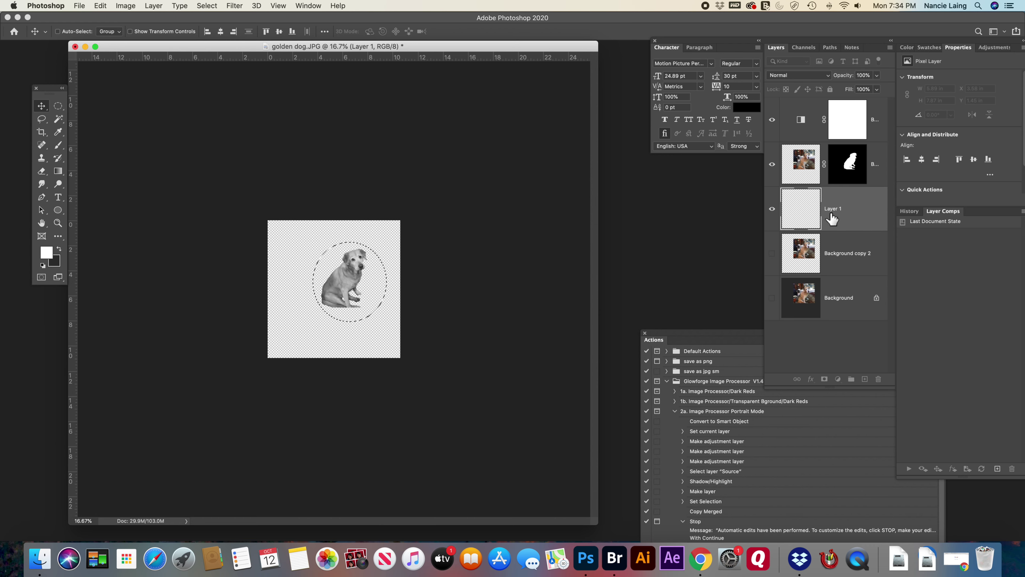
# Feather the elliptical selection with Select and Mask to give it a wide, soft edge.
pyautogui.click(206, 6)
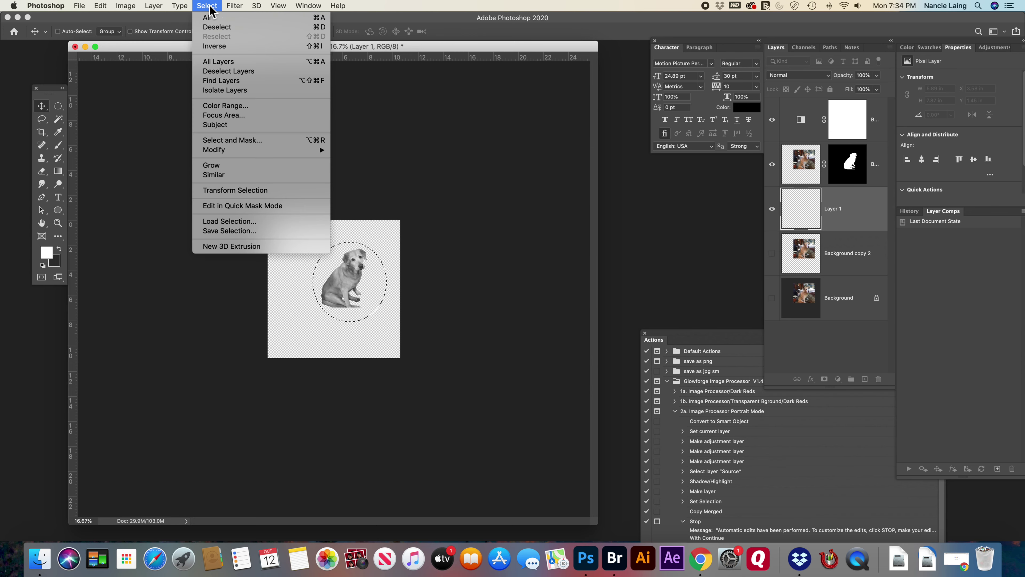
pyautogui.click(257, 141)
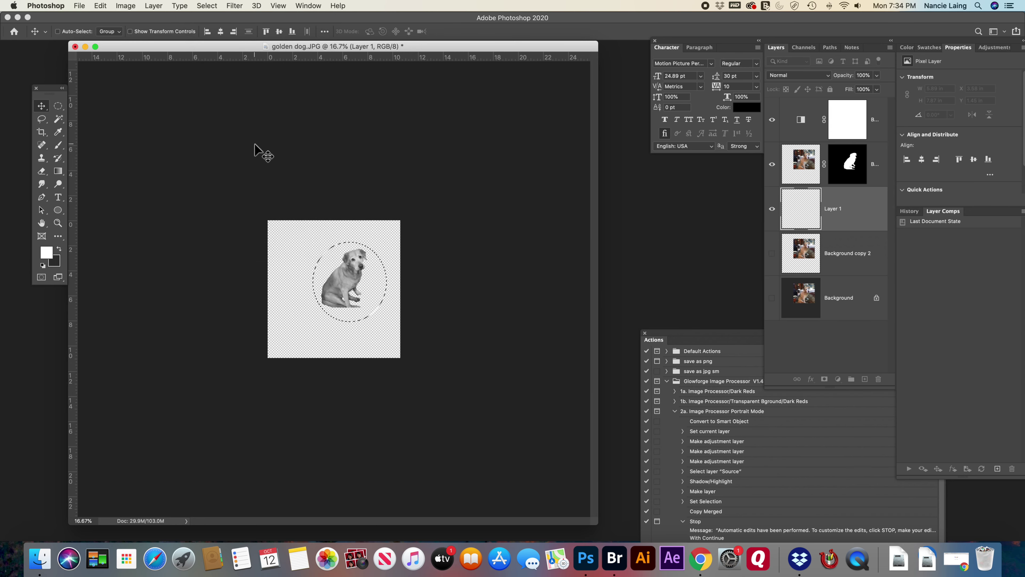
pyautogui.moveTo(887, 322); pyautogui.dragTo(936, 327)
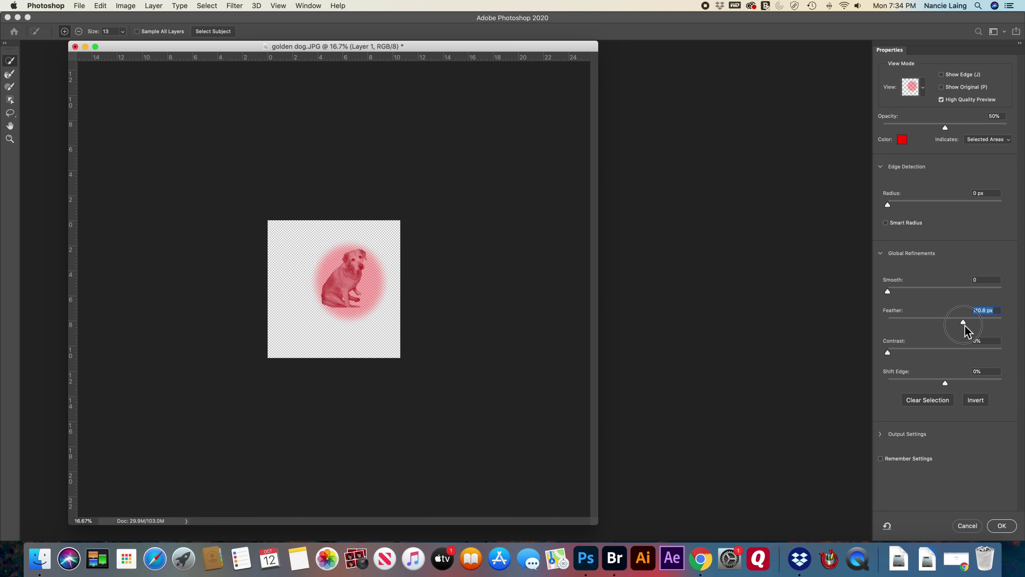
pyautogui.moveTo(962, 325); pyautogui.dragTo(962, 325)
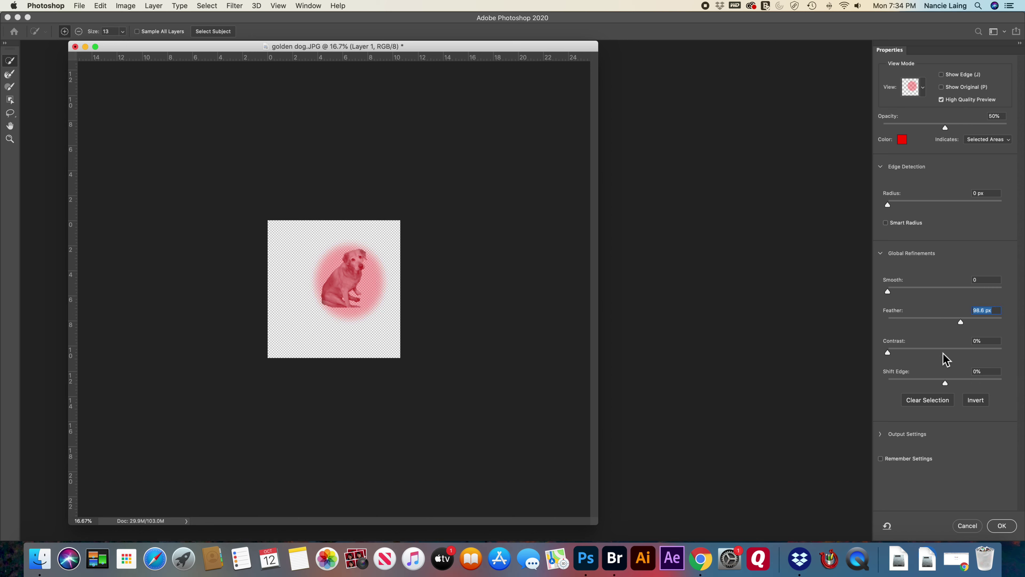
pyautogui.click(1003, 529)
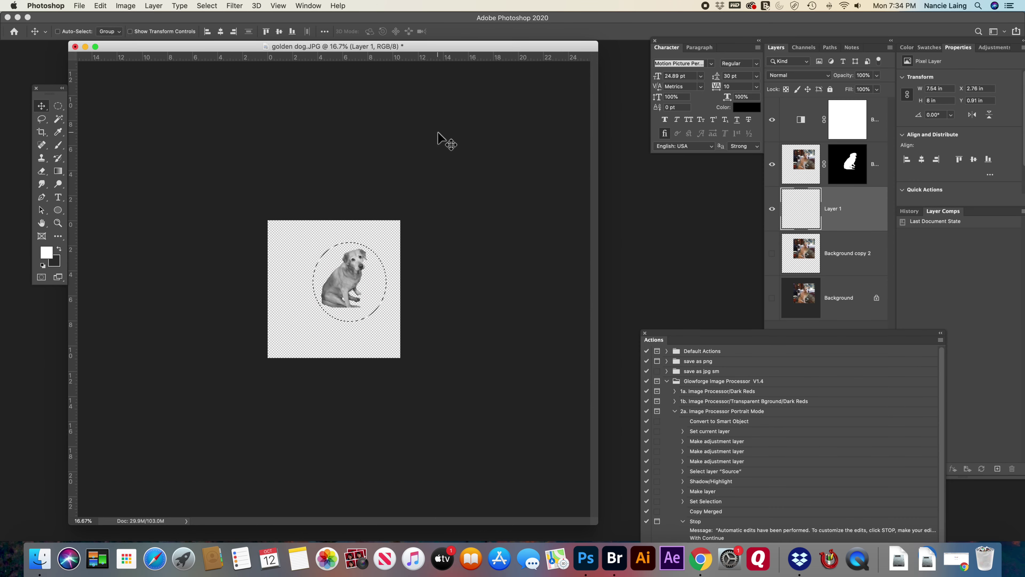
# Fill the feathered selection on Layer 1 with 50% Gray in Normal mode at 100% opacity.
pyautogui.click(100, 5)
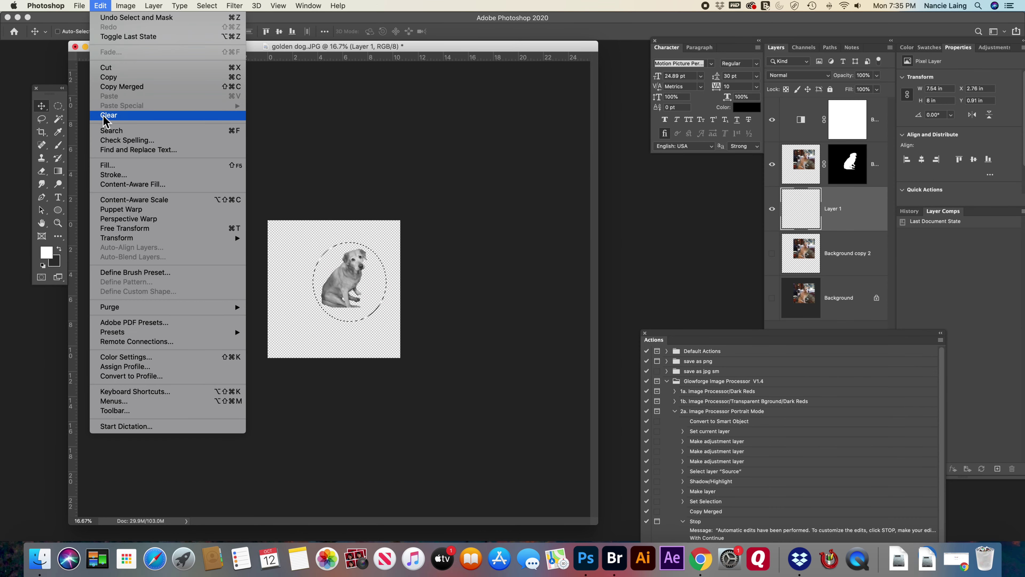
pyautogui.click(107, 164)
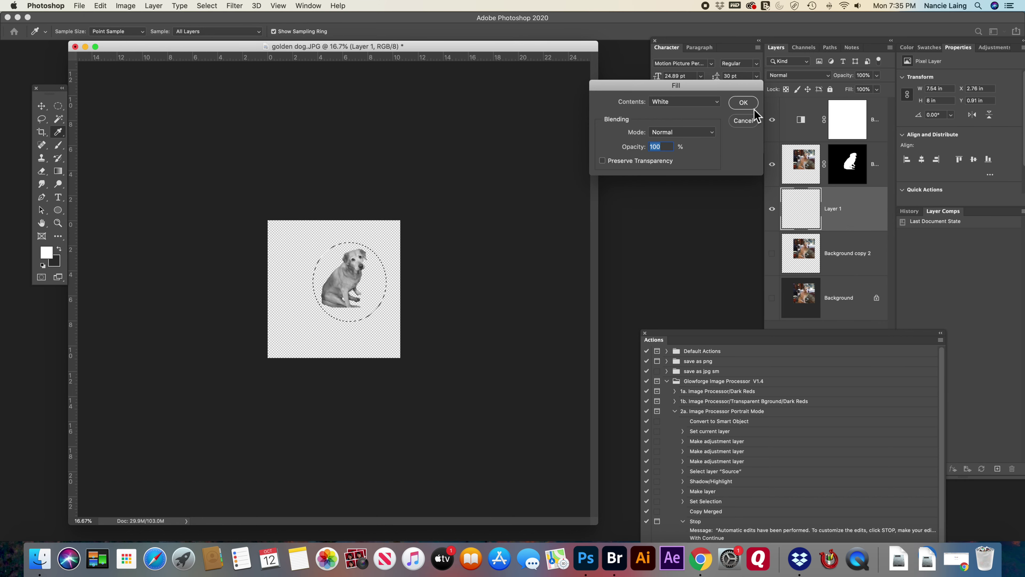
pyautogui.click(719, 101)
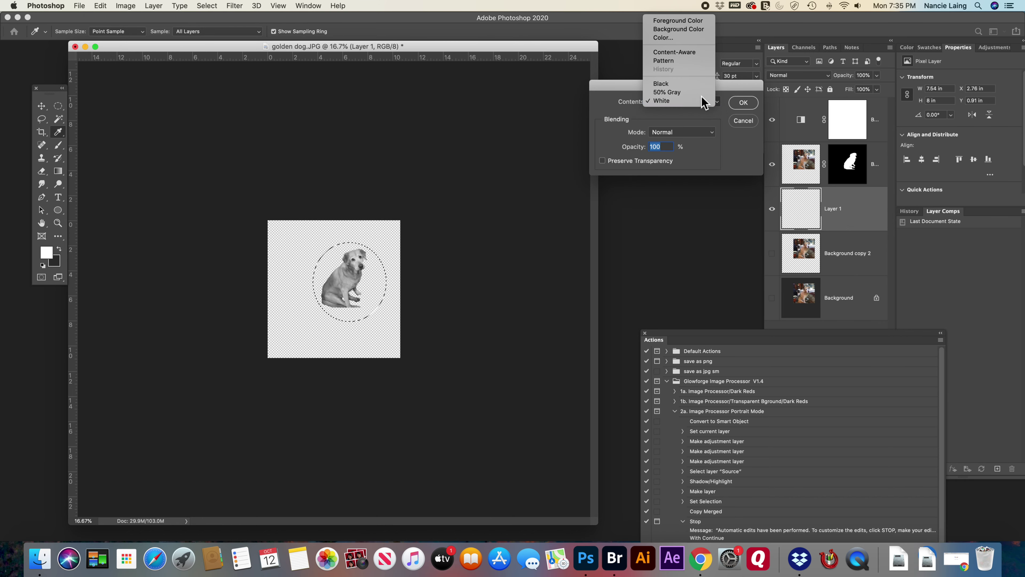
pyautogui.click(700, 92)
pyautogui.click(744, 103)
pyautogui.press('v')
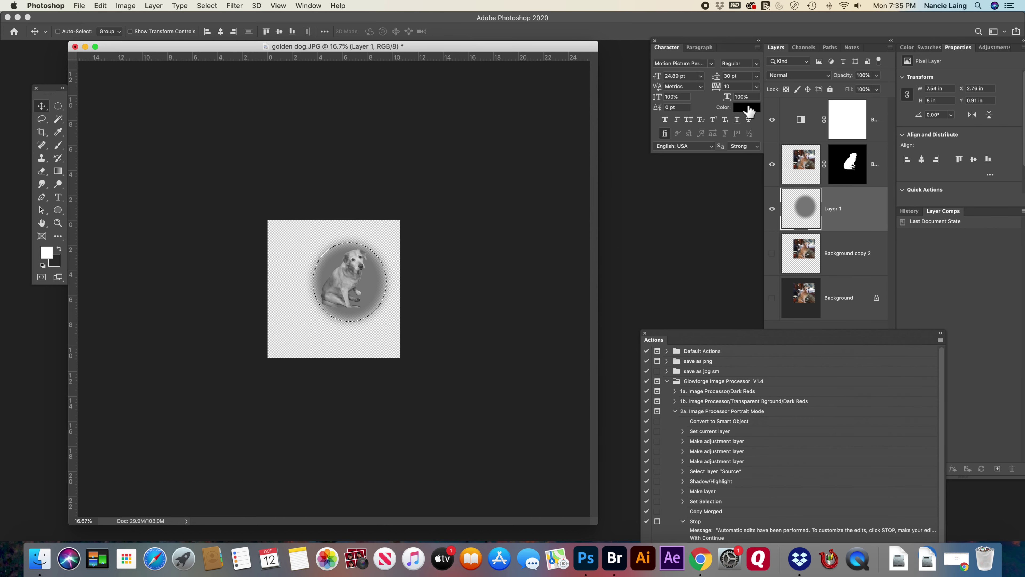
# Deselect the elliptical selection around the gray fill behind the dog.
pyautogui.click(57, 222)
pyautogui.click(381, 300)
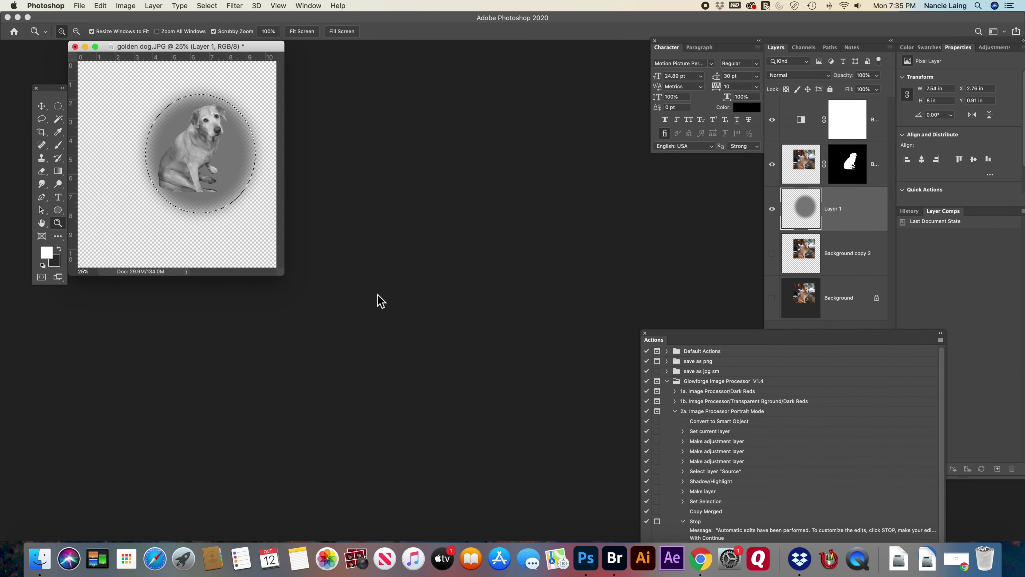
pyautogui.click(223, 152)
pyautogui.click(224, 153)
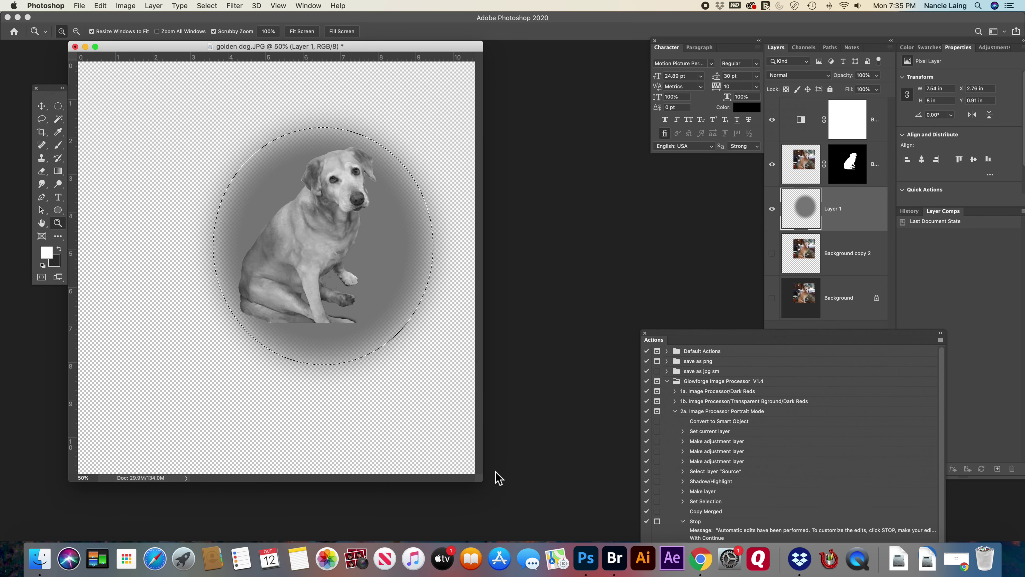
pyautogui.moveTo(481, 485); pyautogui.dragTo(540, 533)
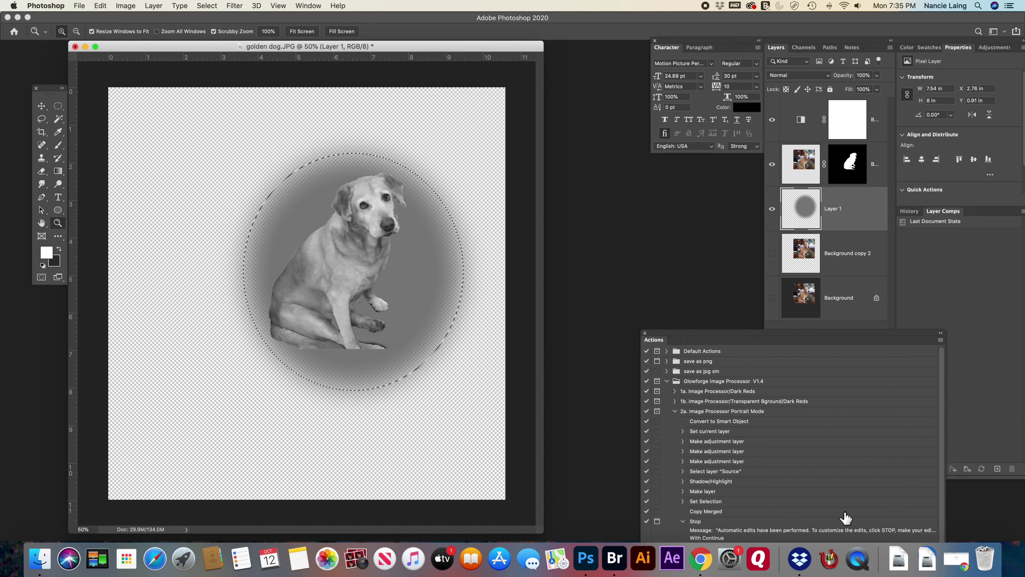
pyautogui.click(41, 106)
pyautogui.click(168, 138)
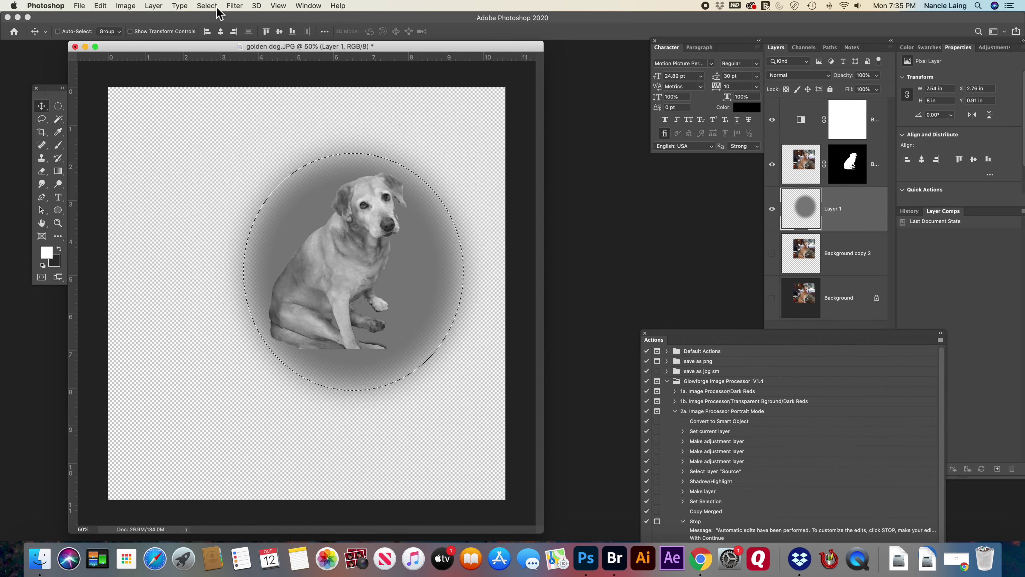
pyautogui.click(206, 6)
pyautogui.press('Return')
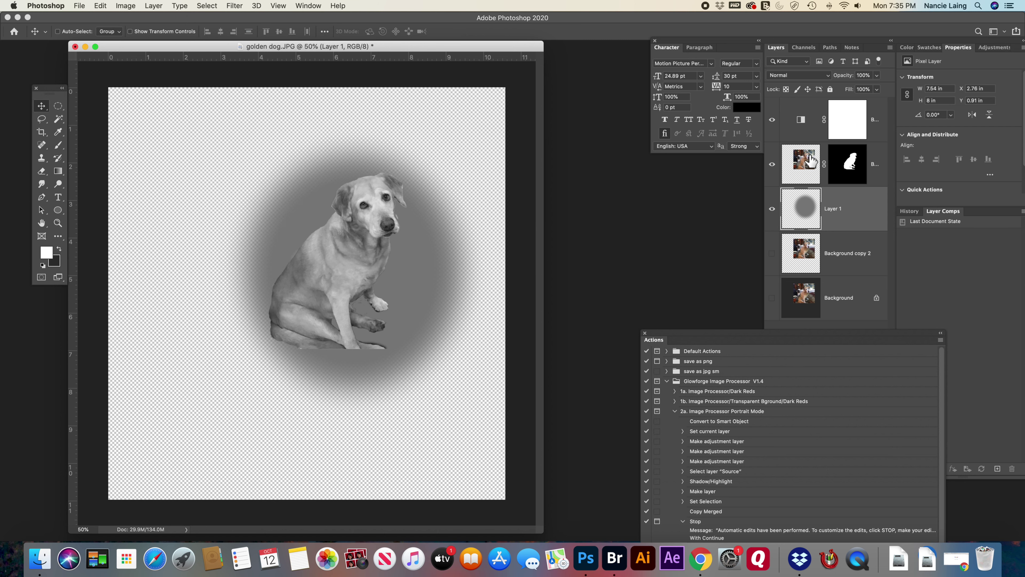
# Add a new layer above the masked dog layer and draw an elliptical selection about 5.15 × 5.22 in around the dog's head and chest.
pyautogui.click(811, 160)
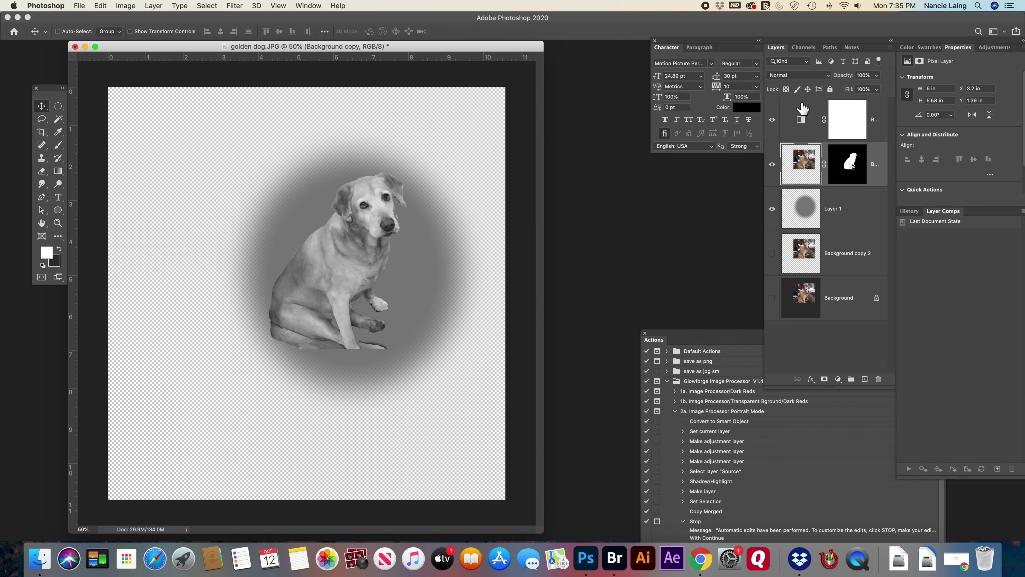
pyautogui.click(865, 379)
pyautogui.click(58, 106)
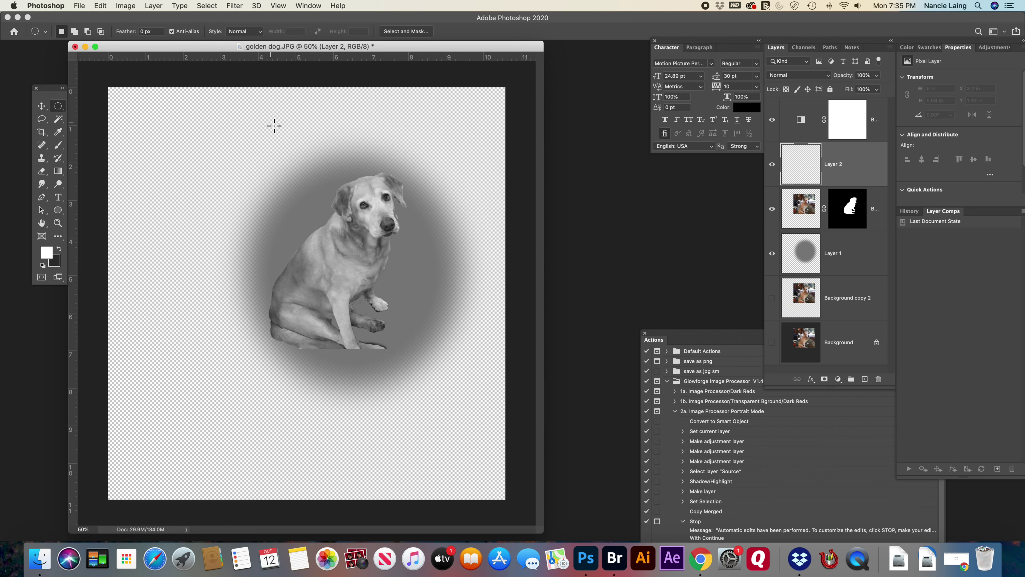
pyautogui.moveTo(263, 109); pyautogui.dragTo(455, 305)
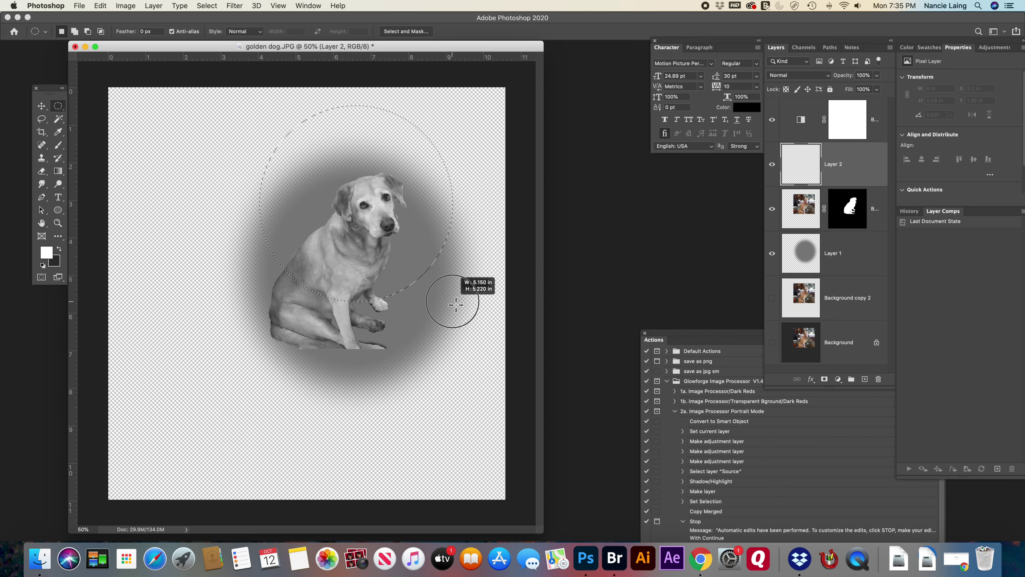
pyautogui.moveTo(448, 298); pyautogui.dragTo(448, 299)
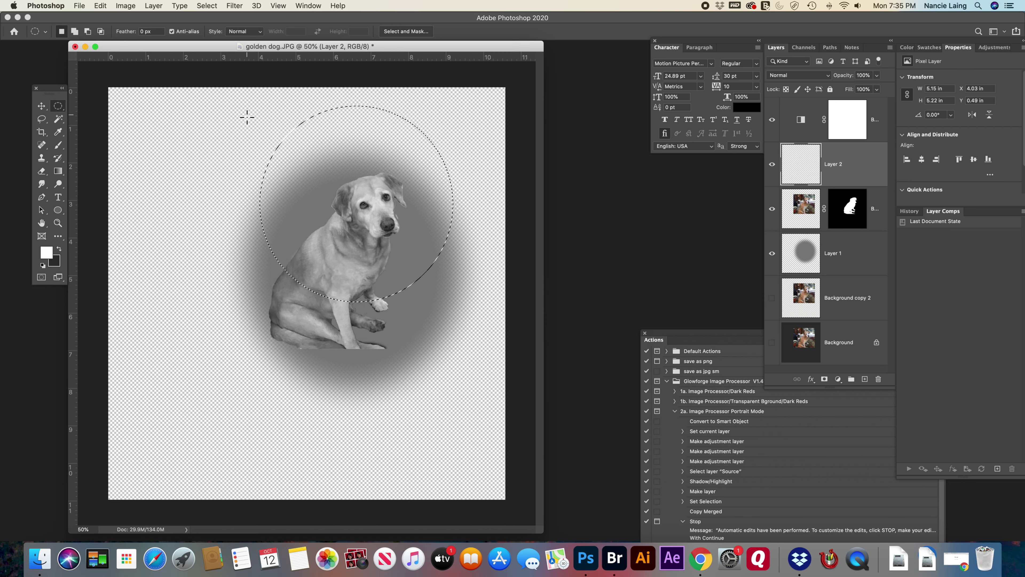
# Scale the elliptical selection down to about 81% so it sits closer around the dog's head and chest, and apply the transformation.
pyautogui.click(208, 5)
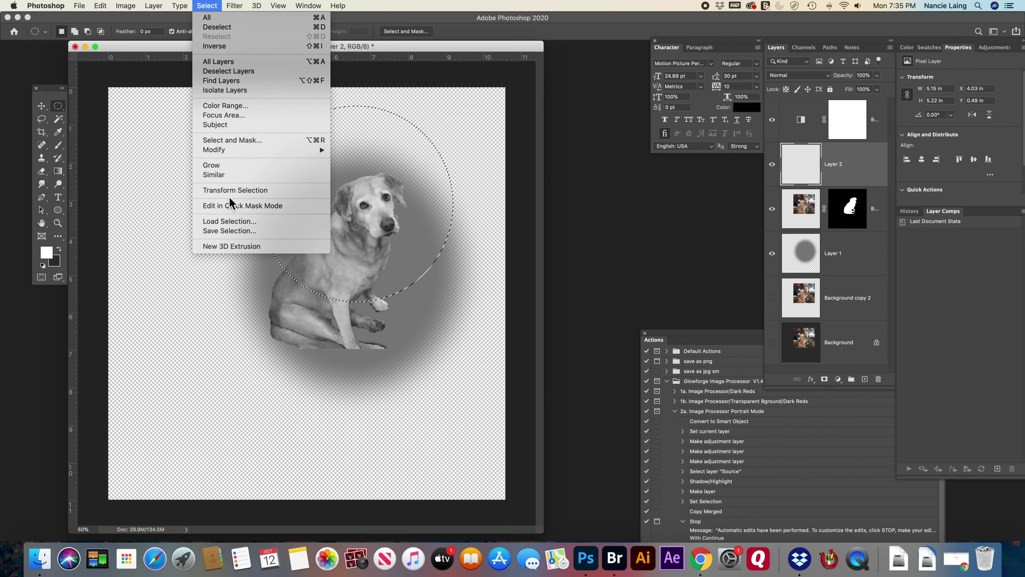
pyautogui.click(266, 189)
pyautogui.moveTo(356, 111); pyautogui.dragTo(360, 145)
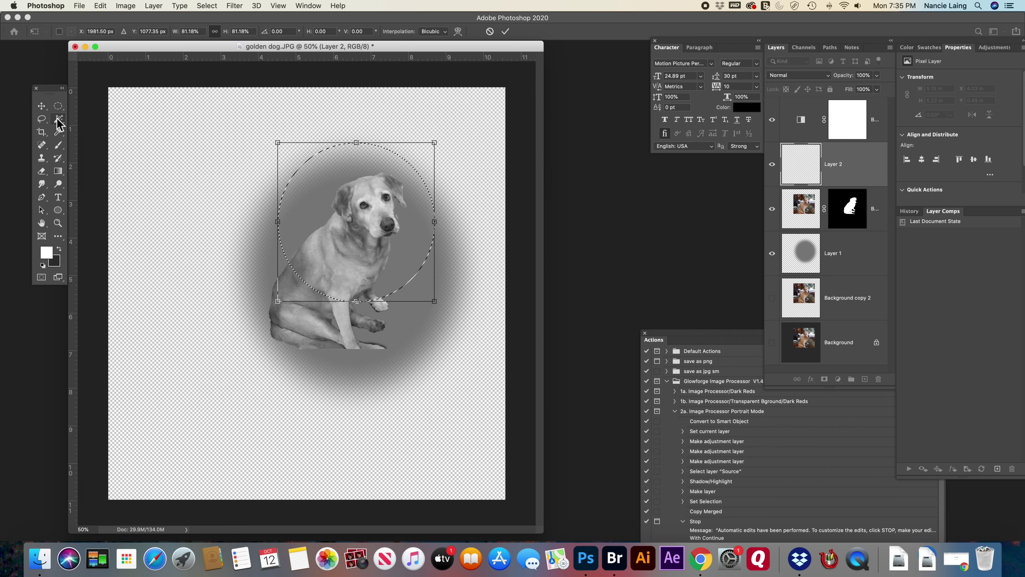
pyautogui.click(58, 108)
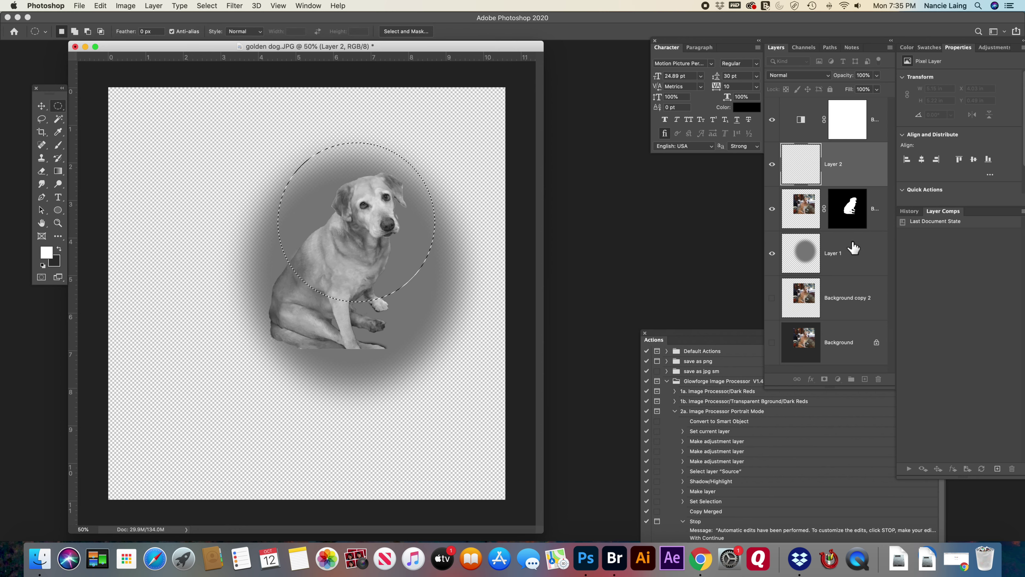
# Invert the elliptical selection with Layer 2 active so that everything outside the ellipse is selected.
pyautogui.click(823, 263)
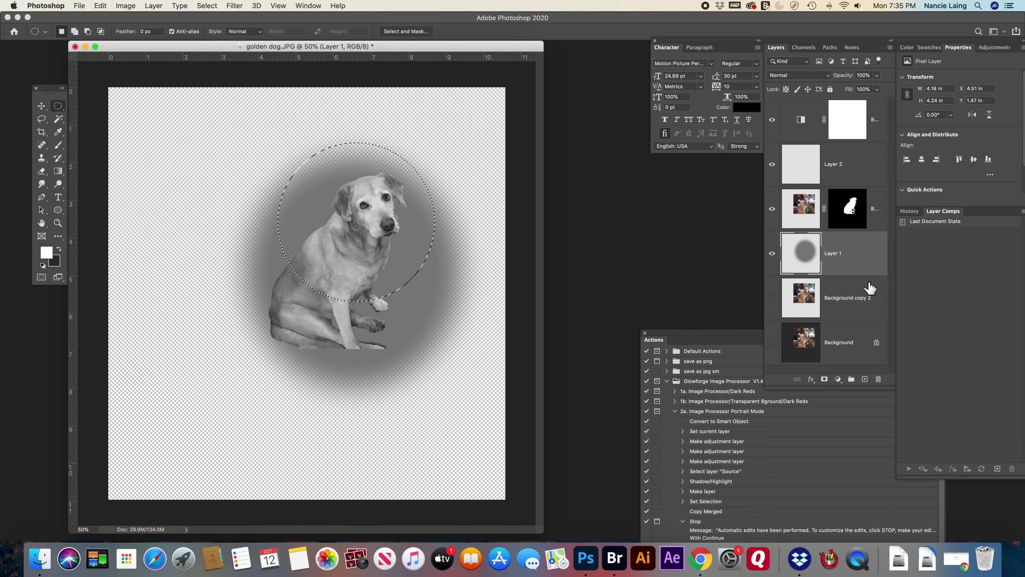
pyautogui.click(801, 163)
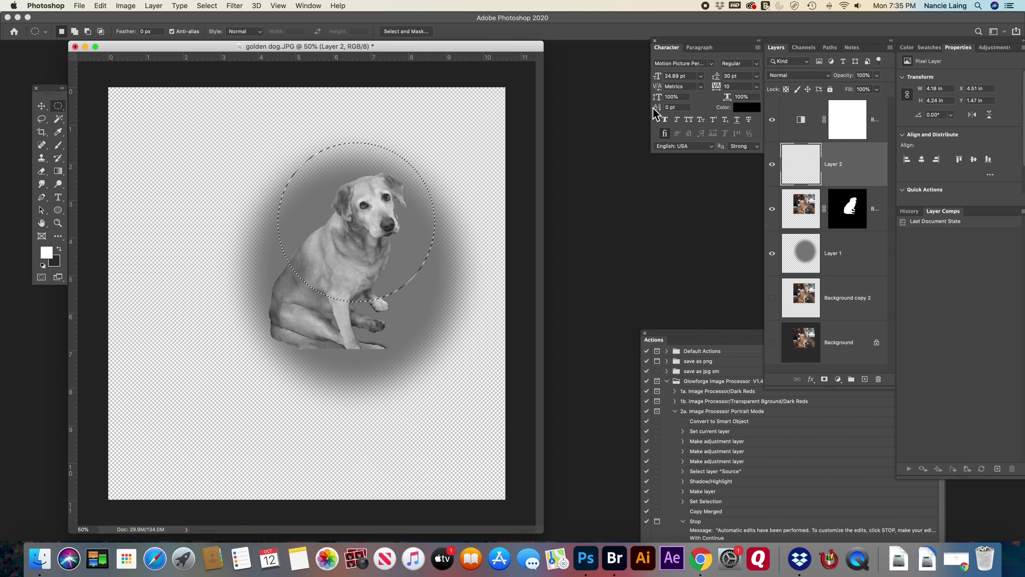
pyautogui.click(205, 7)
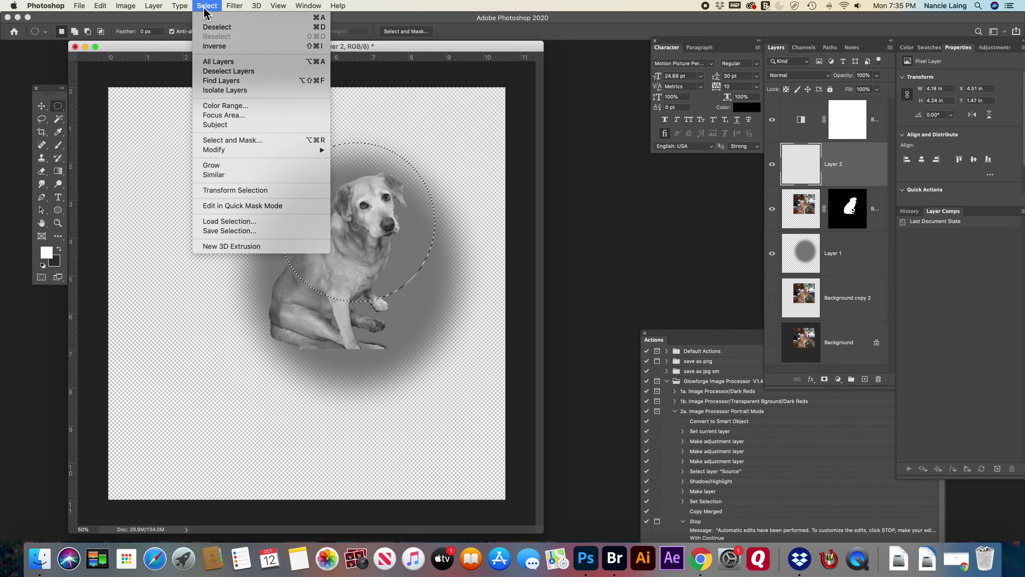
pyautogui.click(214, 50)
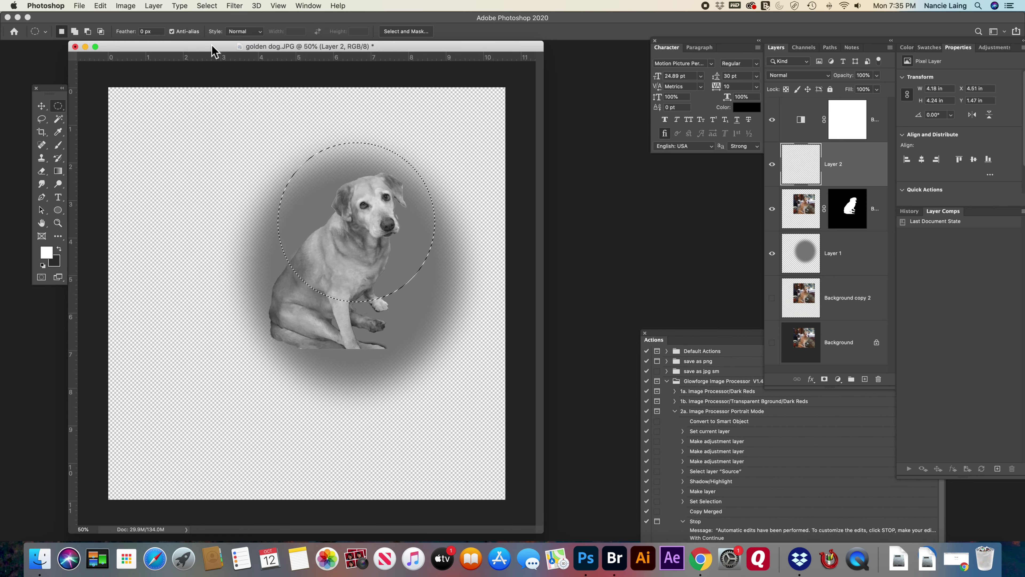
# Feather the inverted selection by about 110 px with Select and Mask and apply it.
pyautogui.click(209, 6)
pyautogui.click(228, 139)
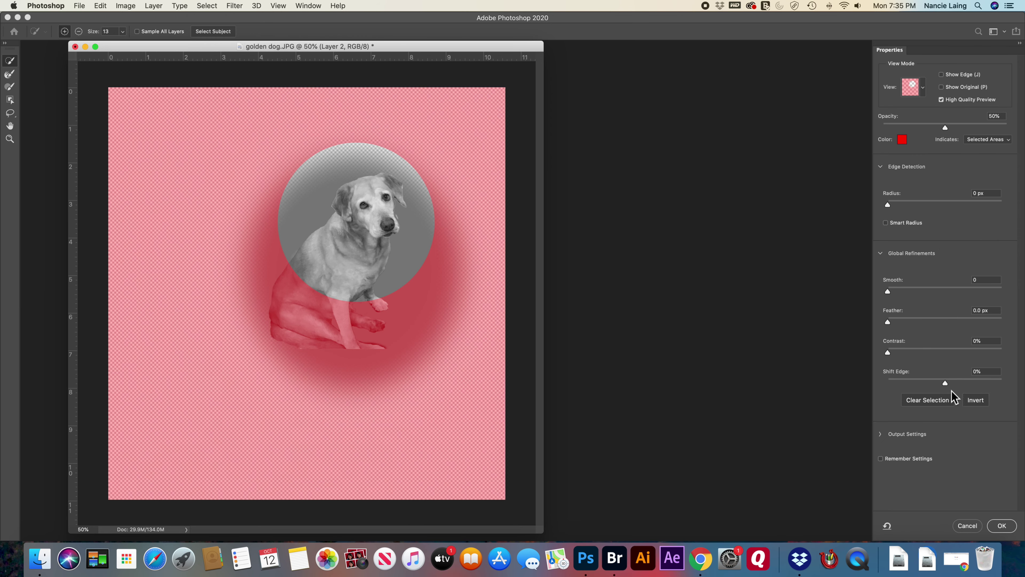
pyautogui.moveTo(888, 321); pyautogui.dragTo(966, 323)
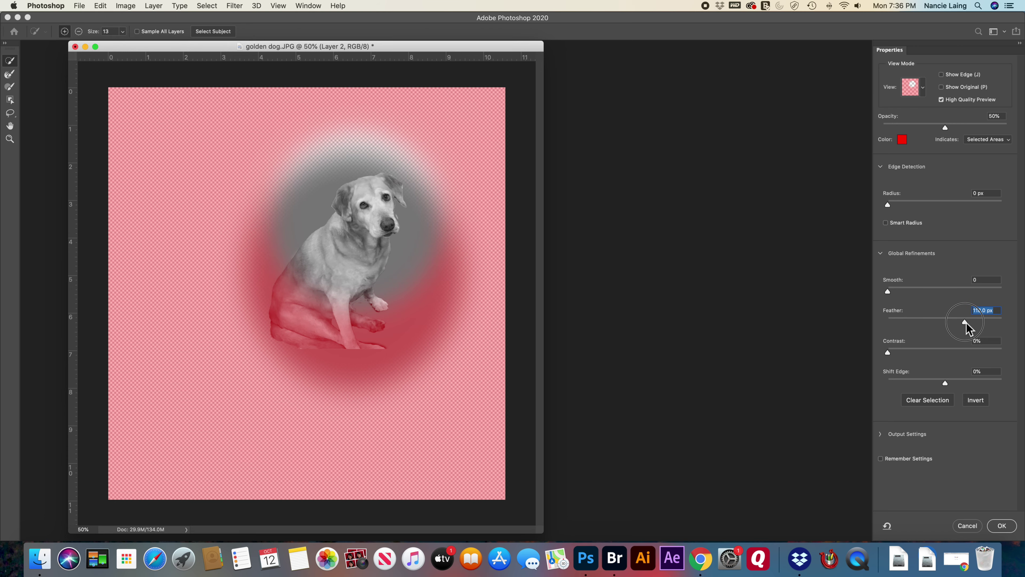
pyautogui.click(1002, 526)
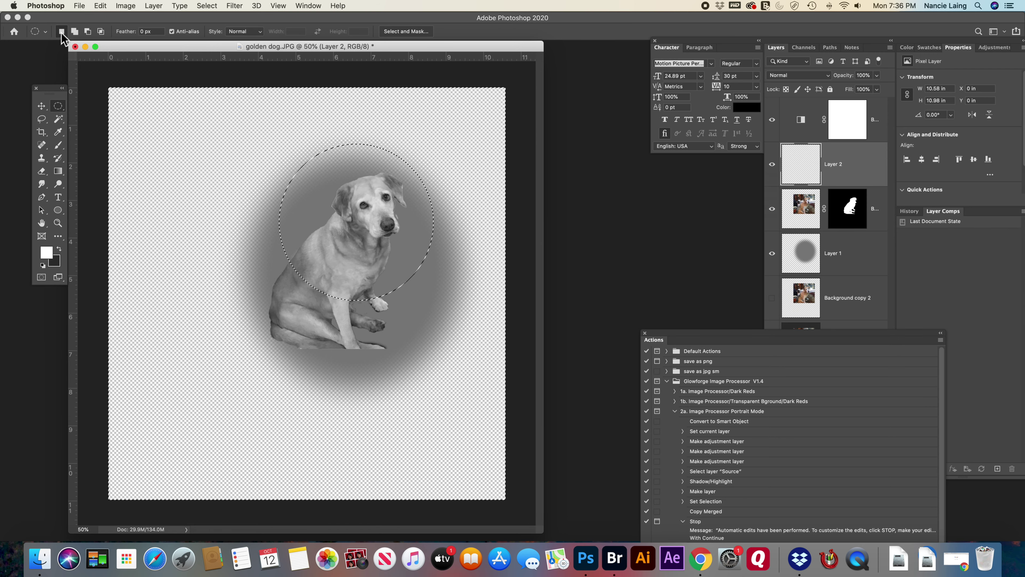
# Fill the feathered outer selection on Layer 2 with White in Normal mode at 100% opacity, and deselect it.
pyautogui.click(100, 5)
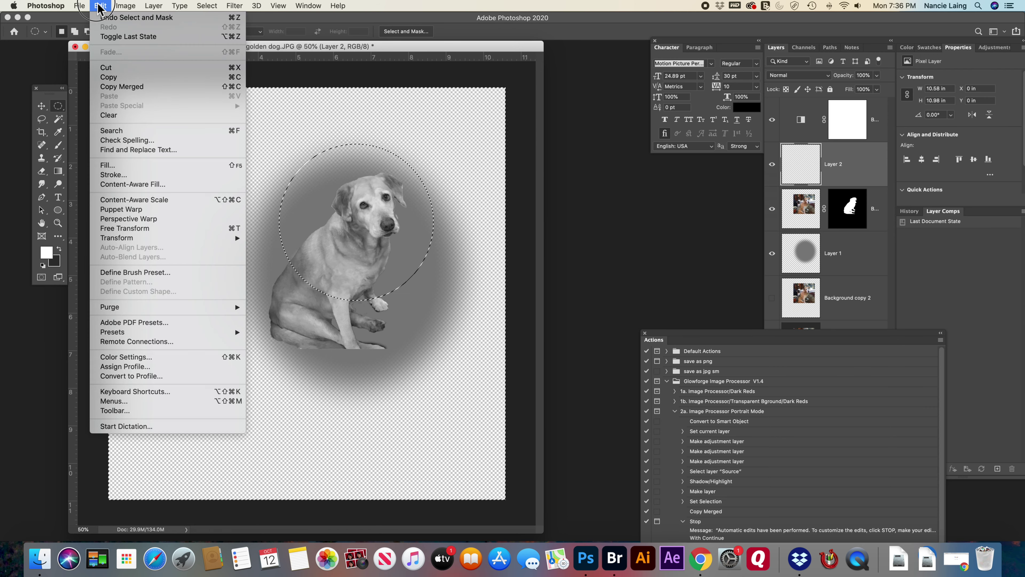
pyautogui.click(121, 165)
pyautogui.click(703, 102)
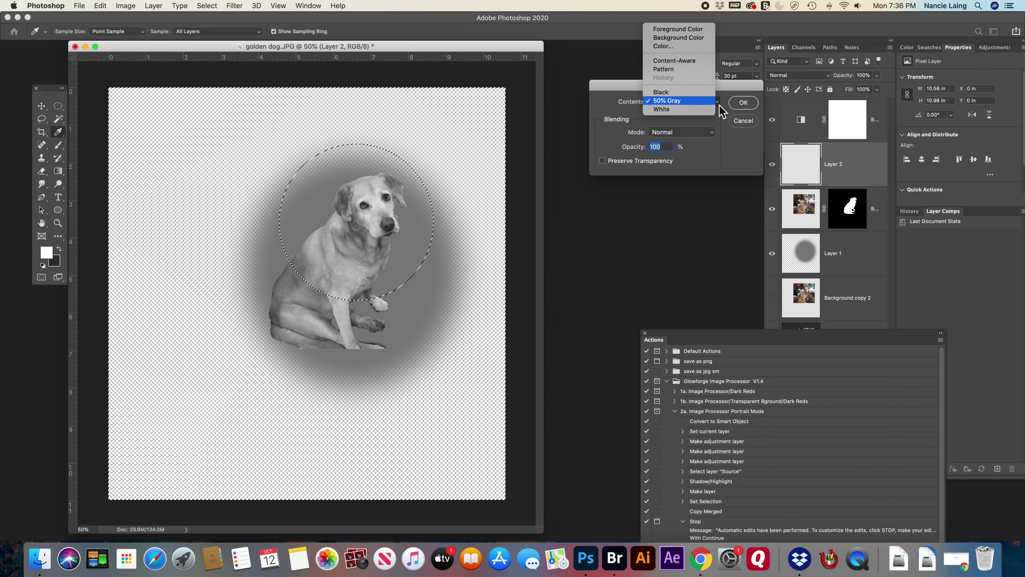
pyautogui.click(675, 110)
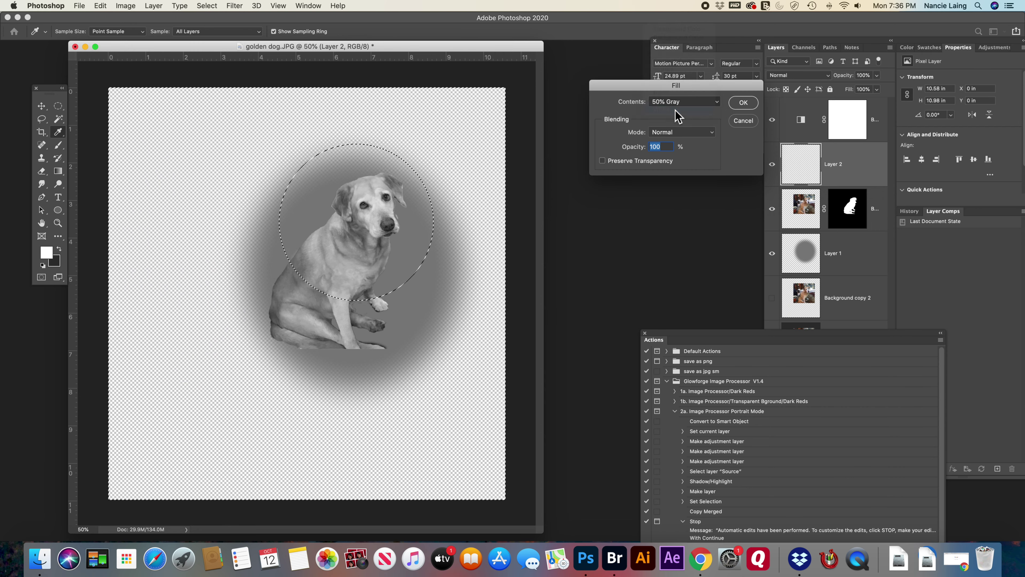
pyautogui.click(744, 105)
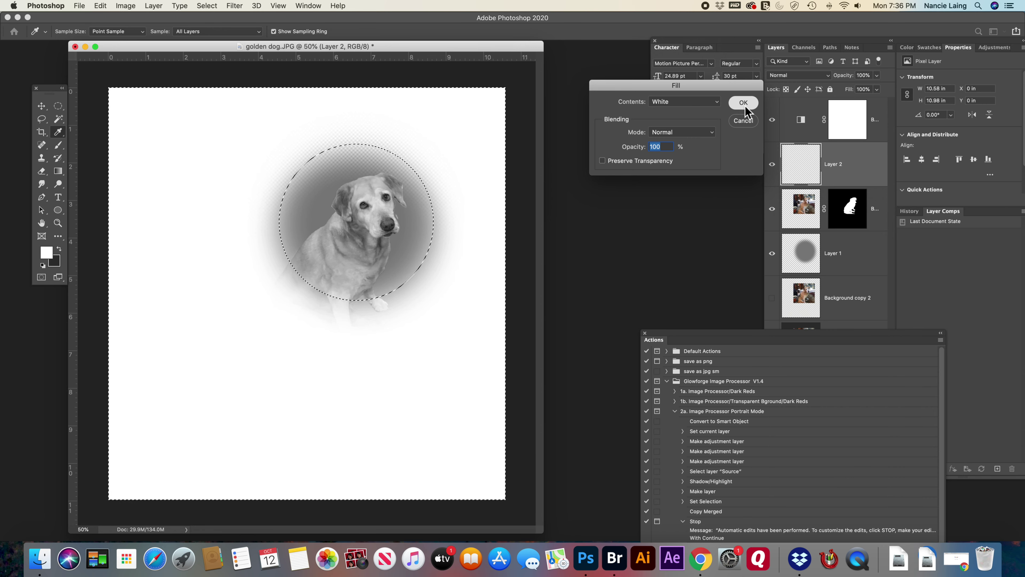
pyautogui.press('m')
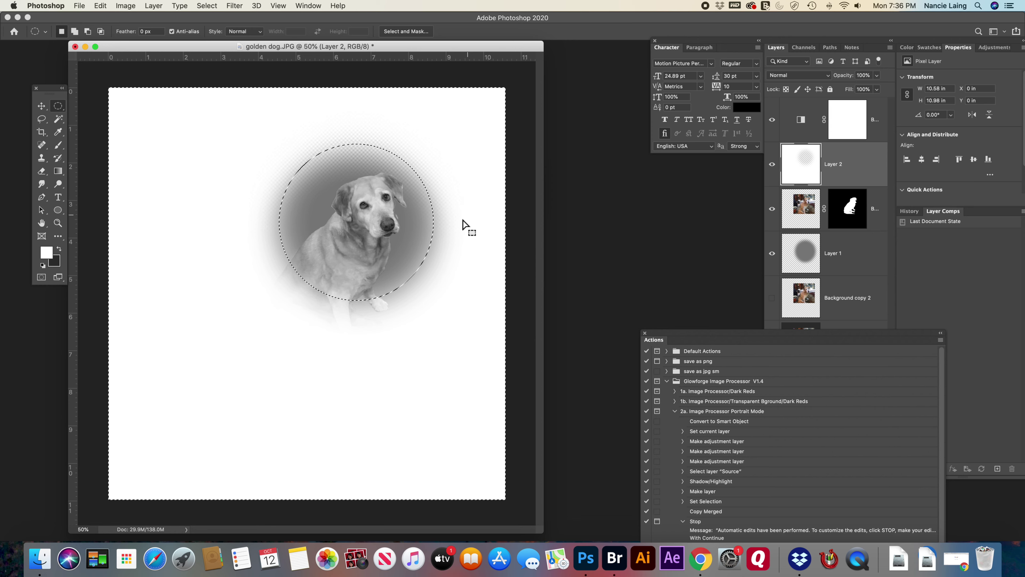
pyautogui.click(207, 6)
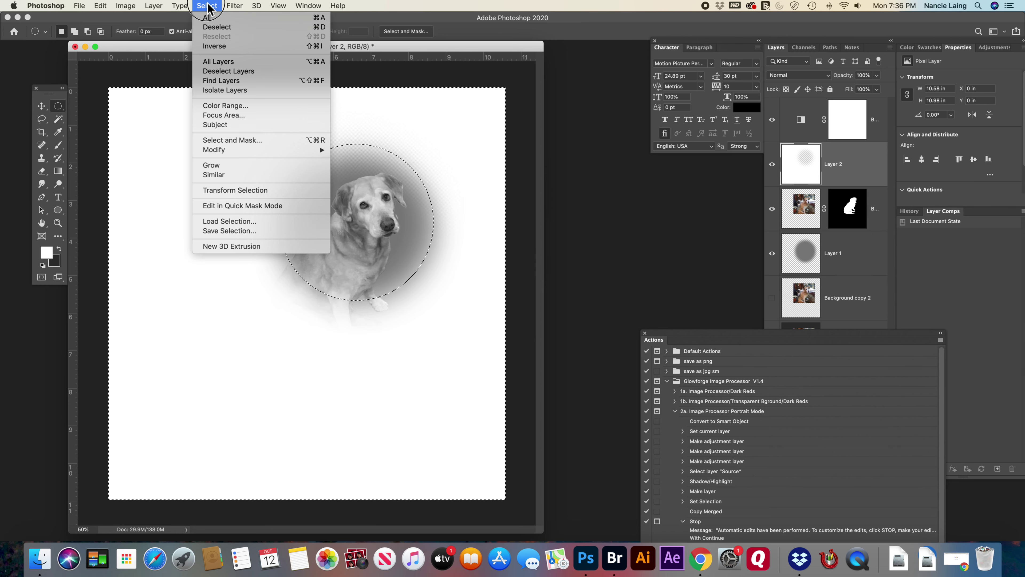
pyautogui.click(214, 33)
# Move the gray oval on Layer 1 about 0.4 in up and to the right behind the dog.
pyautogui.click(834, 267)
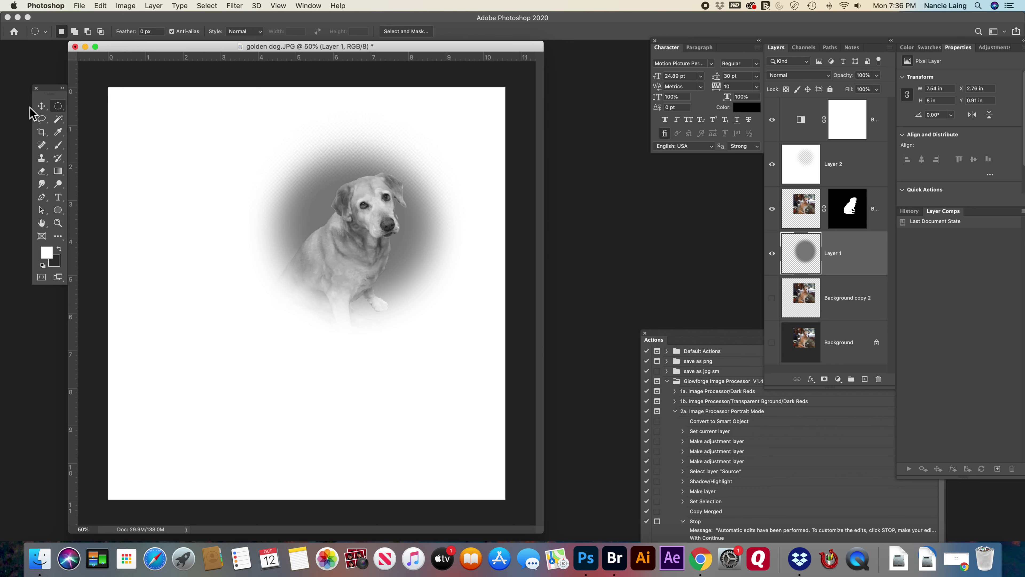
pyautogui.click(40, 107)
pyautogui.moveTo(397, 276)
pyautogui.mouseDown()
pyautogui.moveTo(407, 257)
pyautogui.moveTo(405, 267)
pyautogui.mouseUp()
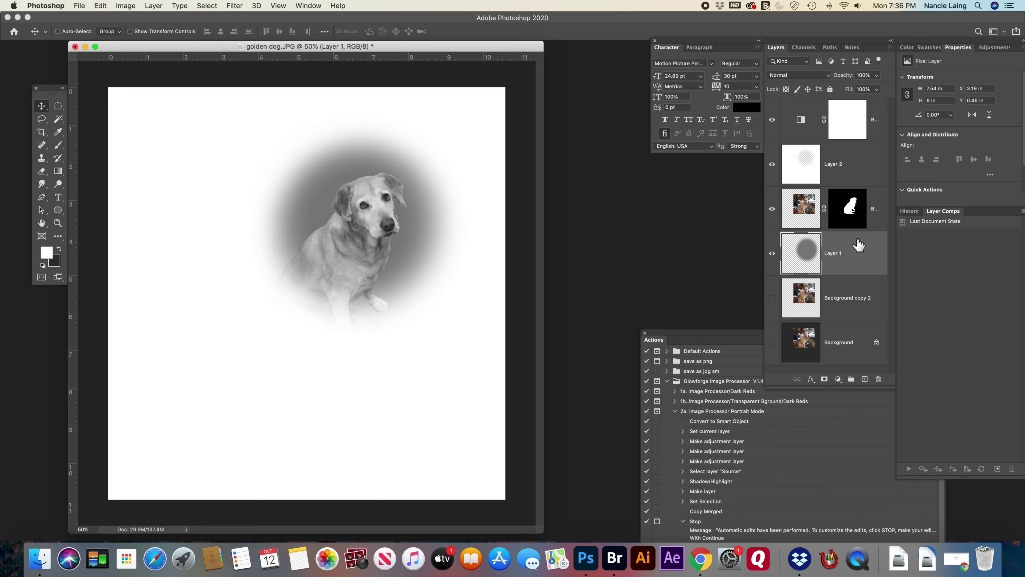
# Group the layers from Layer 1 up to the adjustment layer and duplicate the group.
pyautogui.keyDown('shift'); pyautogui.click(818, 112); pyautogui.keyUp('shift')
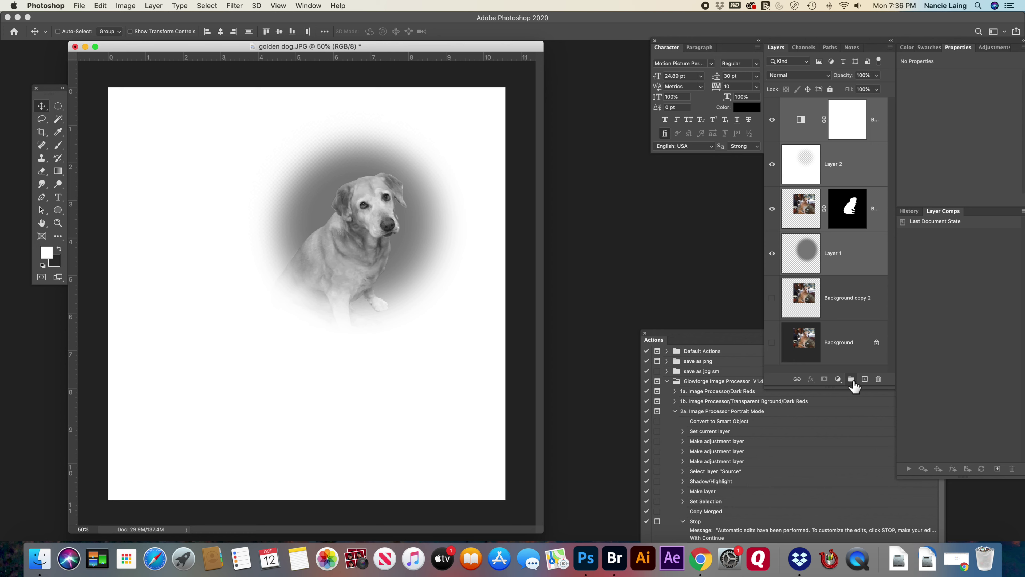
pyautogui.press('super+g')
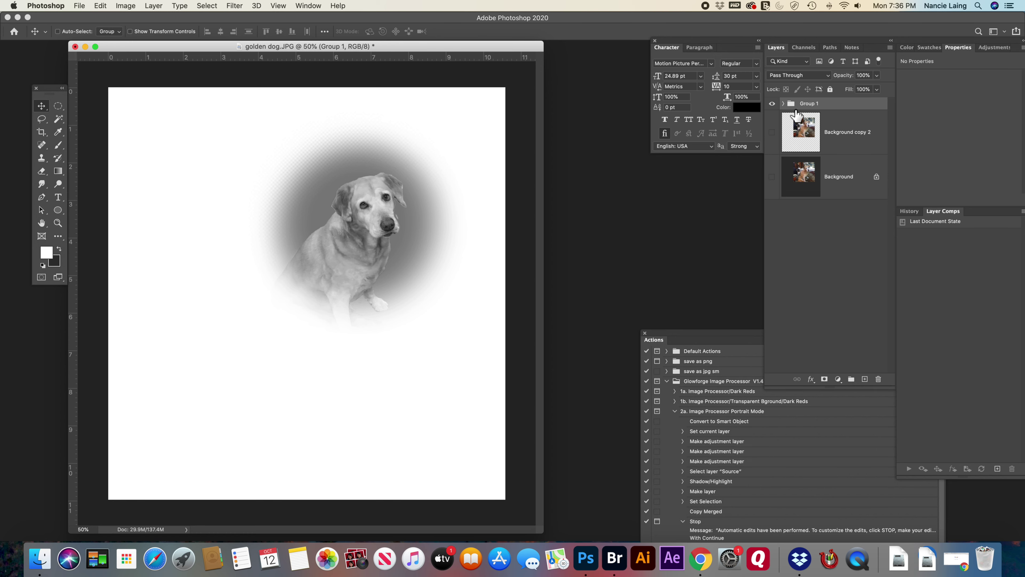
pyautogui.moveTo(844, 111); pyautogui.dragTo(867, 384)
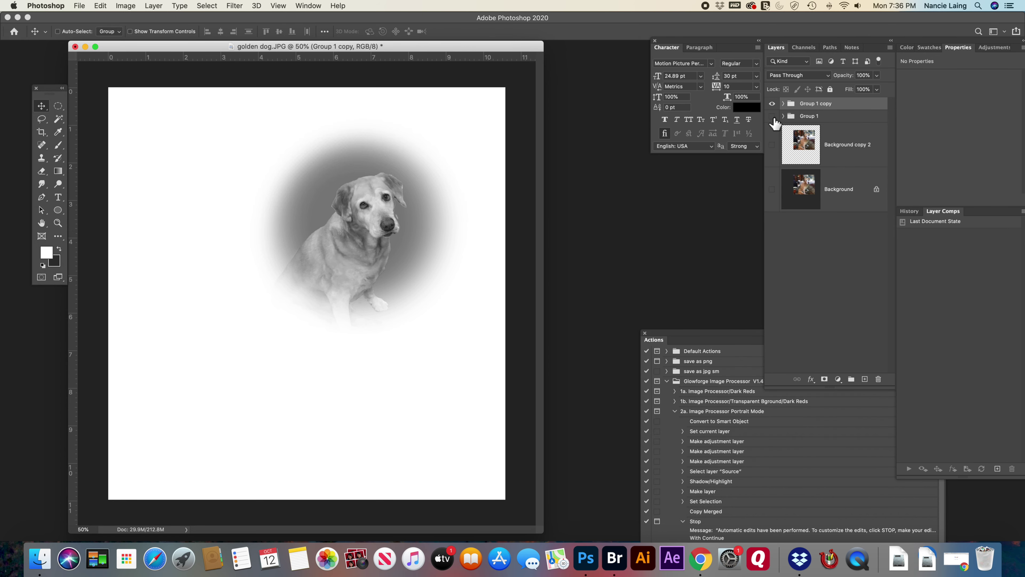
# Hide the original Group 1 and merge the duplicated group into a single layer.
pyautogui.click(772, 118)
pyautogui.rightClick(826, 104)
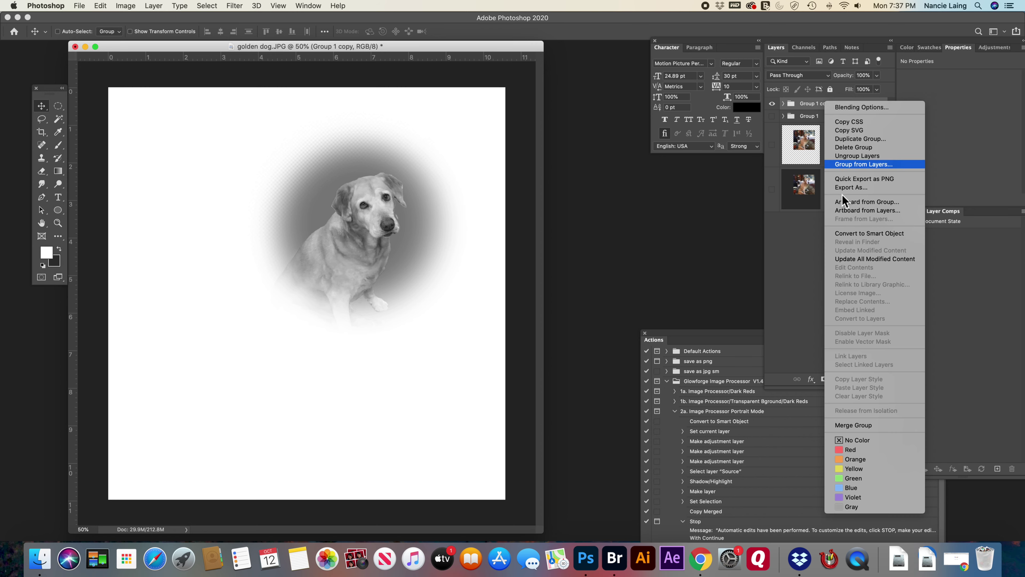
pyautogui.click(869, 425)
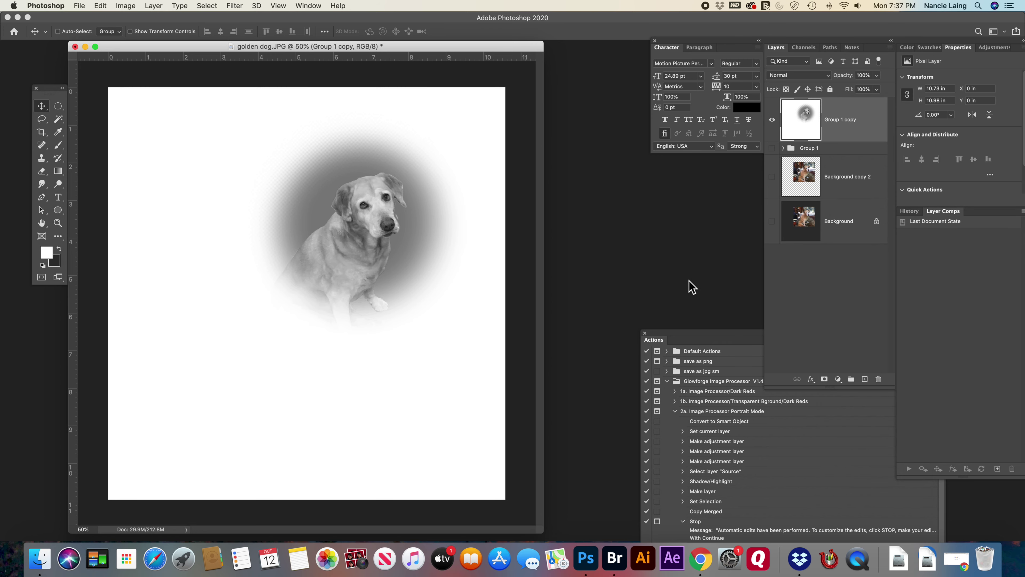